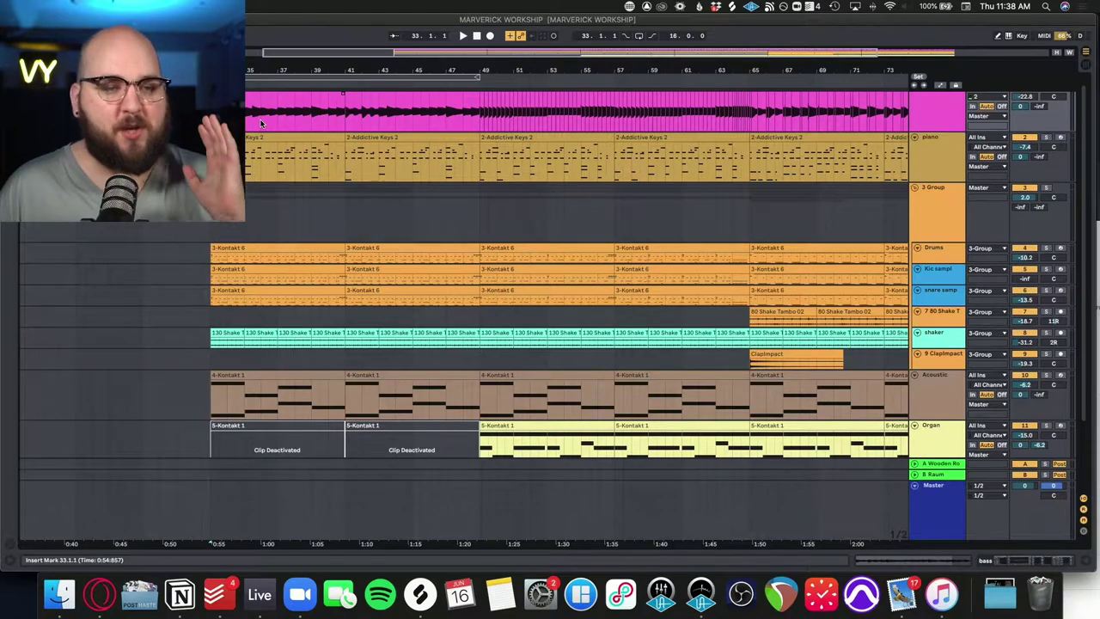
Play the arrangement from bar 33 with Follow on until the clips end at bar 81
key(space)
key(plus)
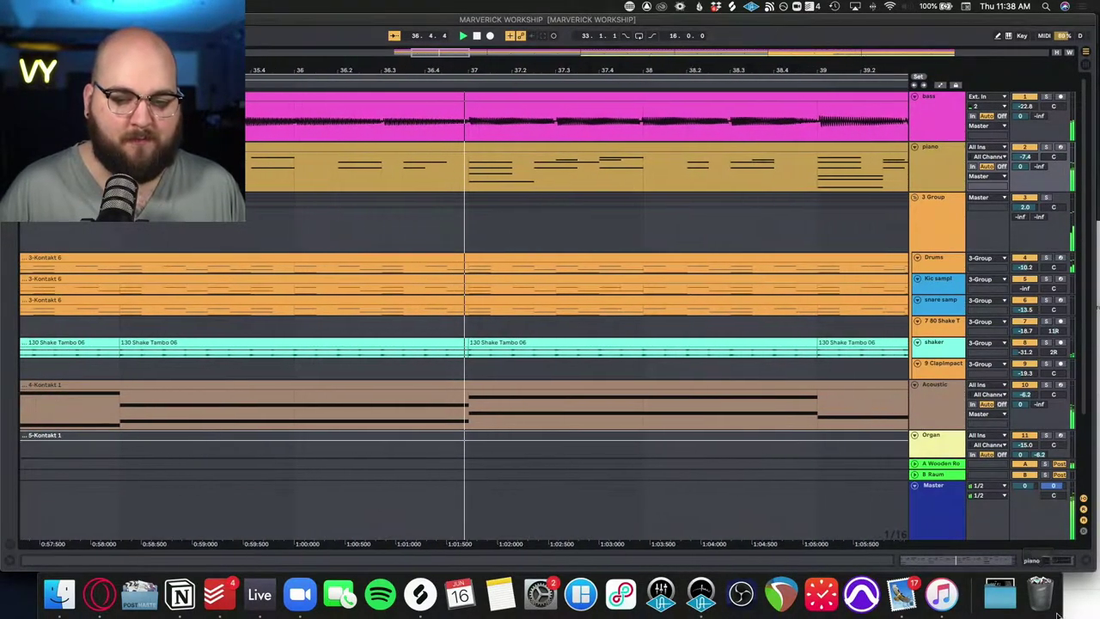
key(super+z)
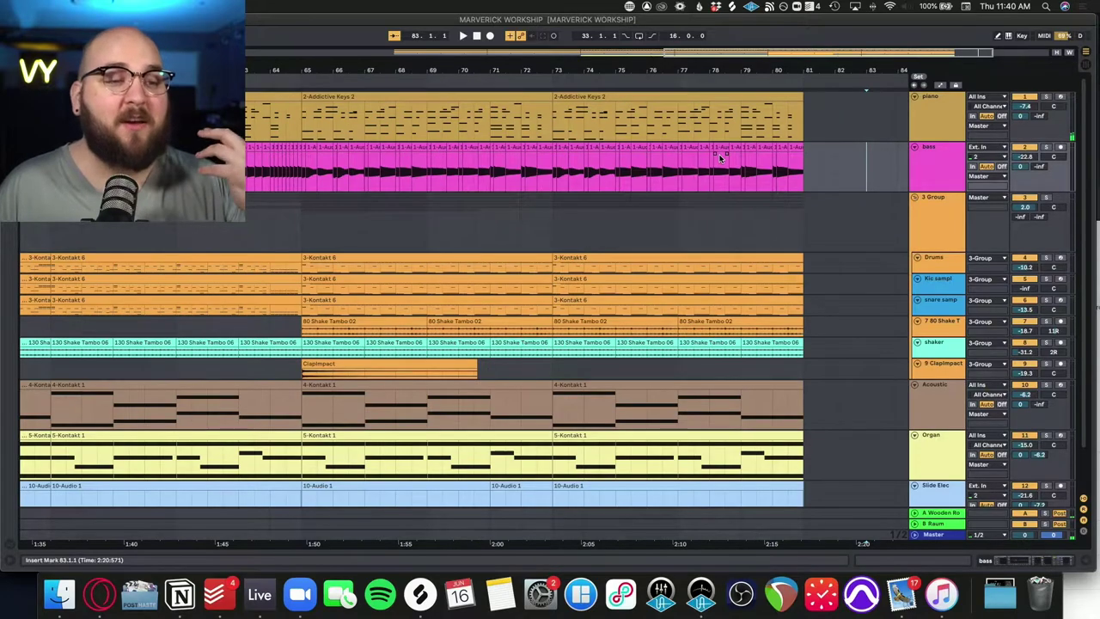
Select the piano track and show its Addictive Keys and EQ Eight device chain
key(minus)
key(minus)
key(minus)
click(341, 120)
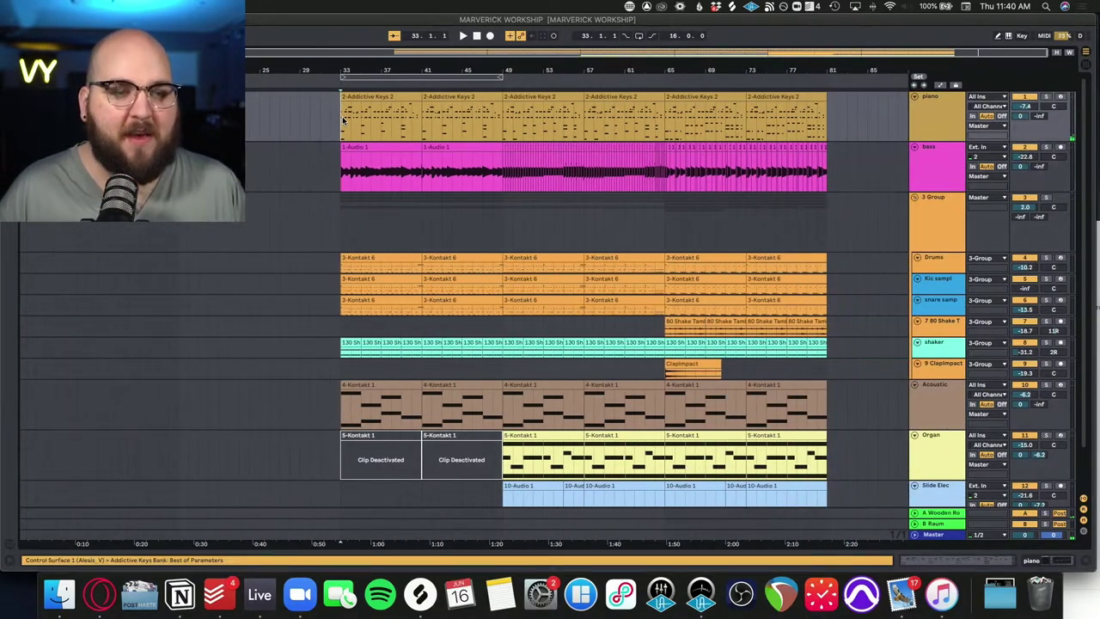
key(shift+Tab)
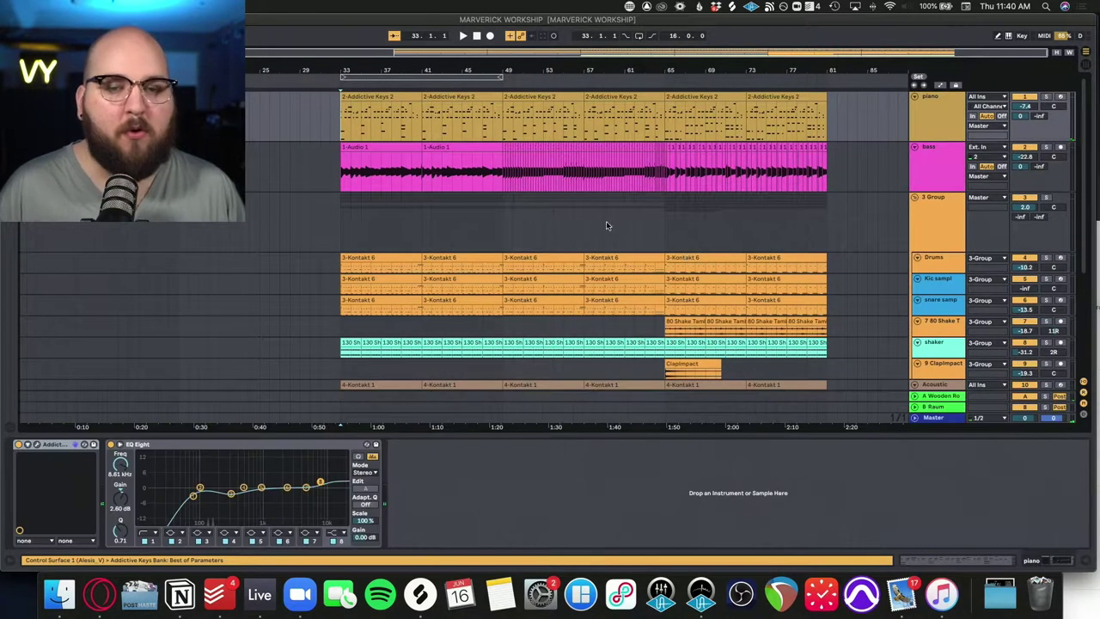
Zoom to the piano clip spanning bars 33–49 and play it
shift+click(506, 123)
key(z)
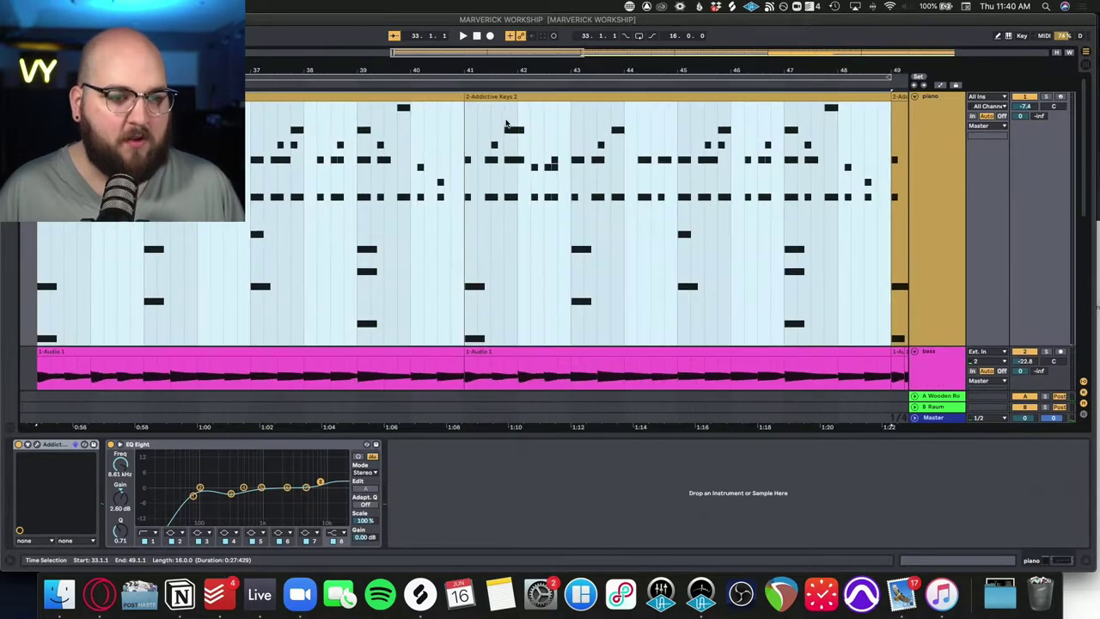
key(space)
scroll(685, 162, up, 5)
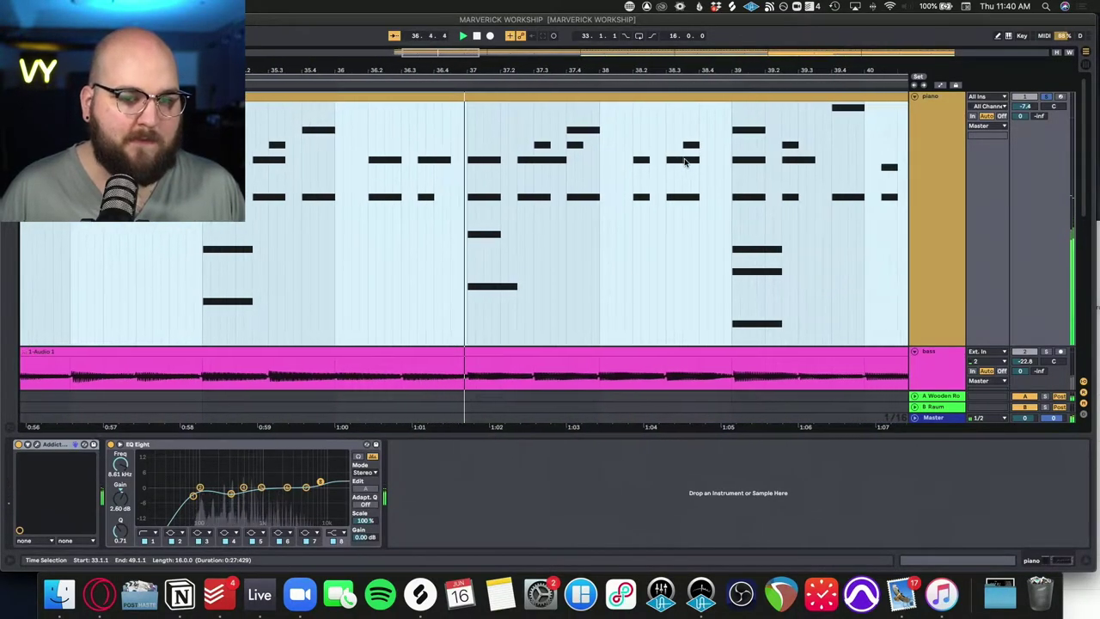
double_click(606, 97)
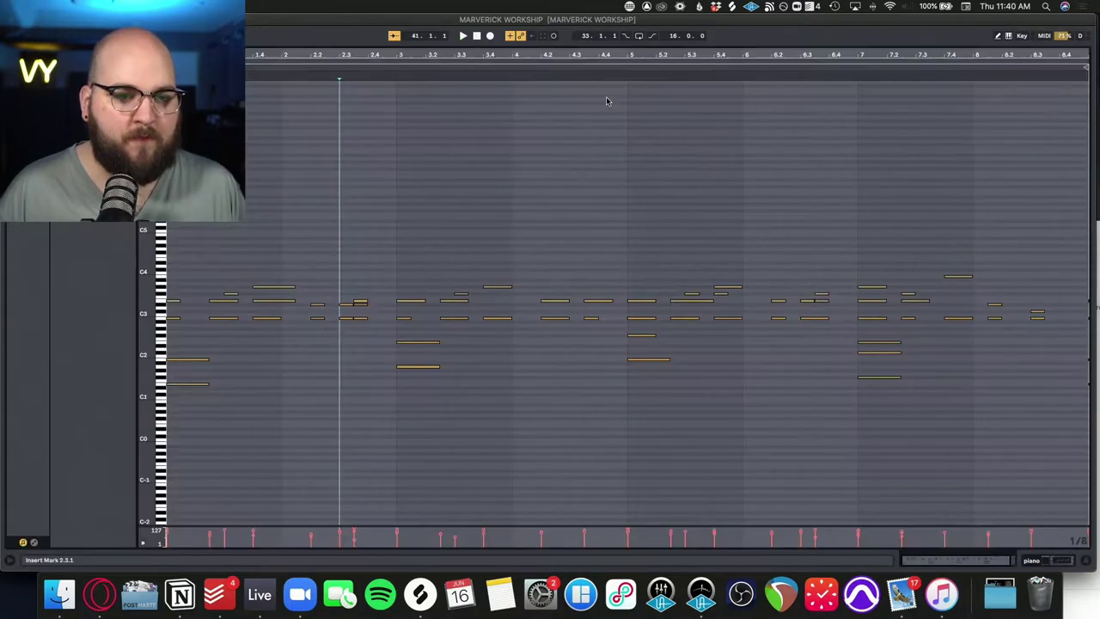
scroll(441, 229, up, 4)
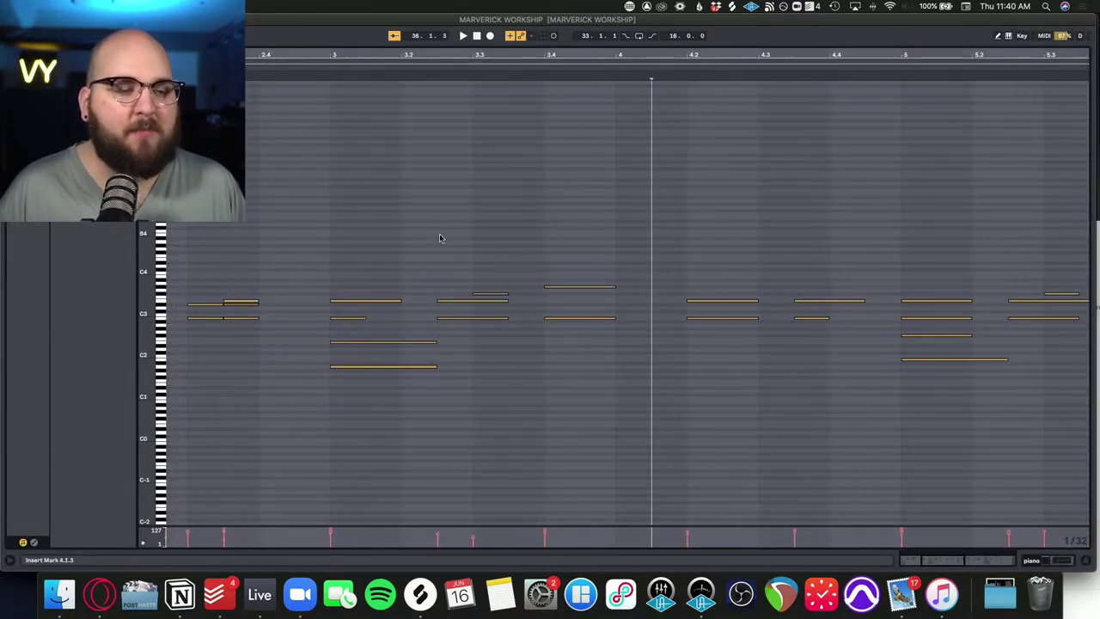
scroll(440, 240, down, 4)
drag(159, 266, 146, 306)
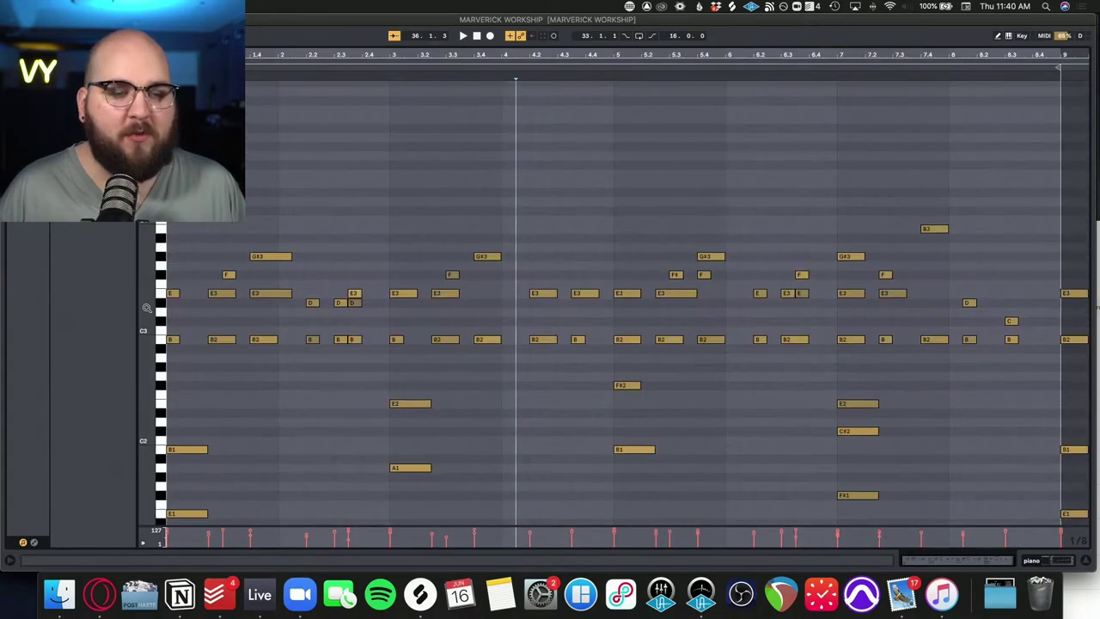
scroll(226, 355, down, 3)
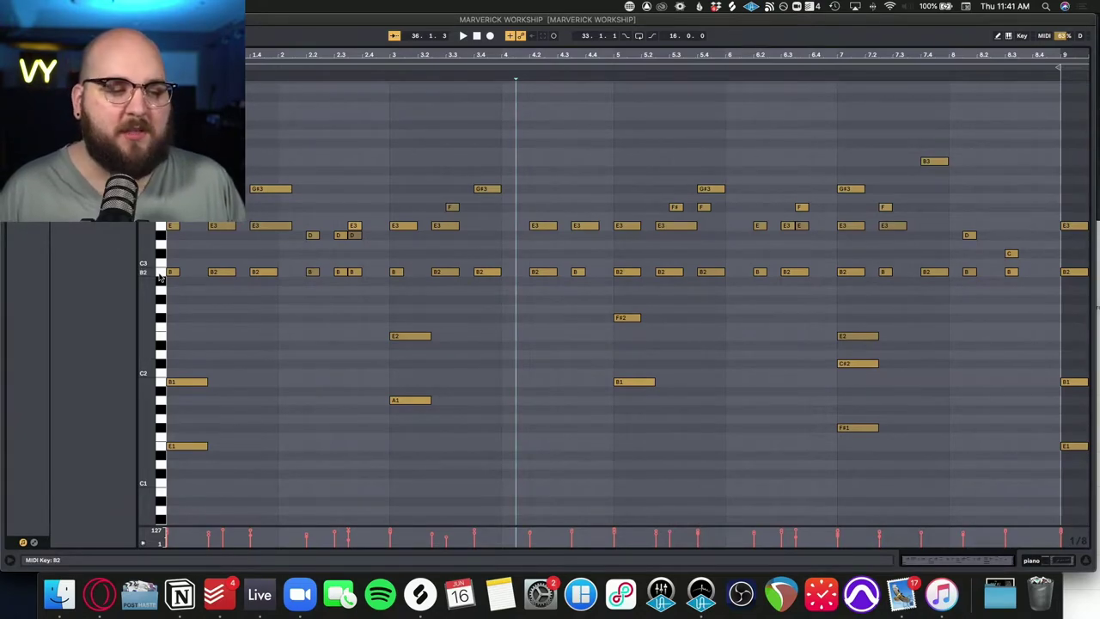
click(159, 273)
click(164, 225)
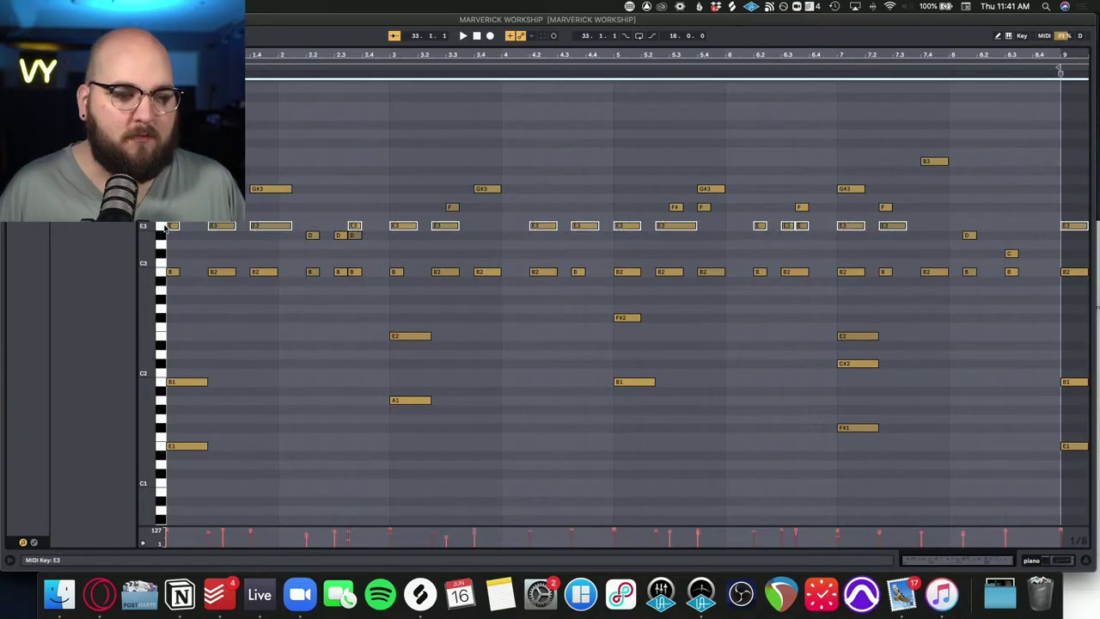
click(194, 232)
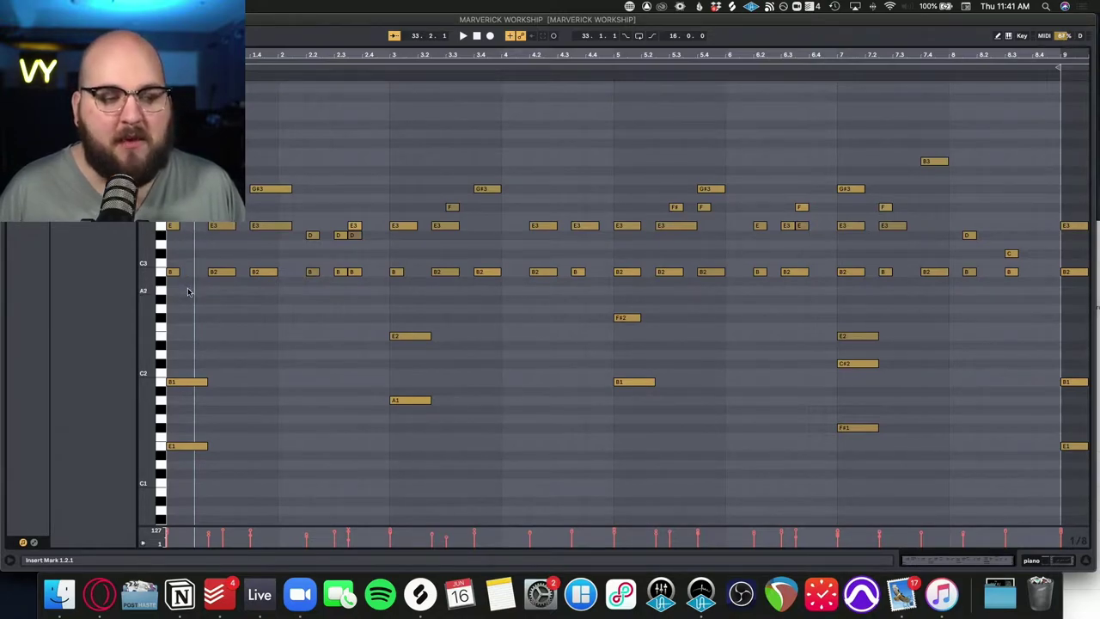
click(238, 373)
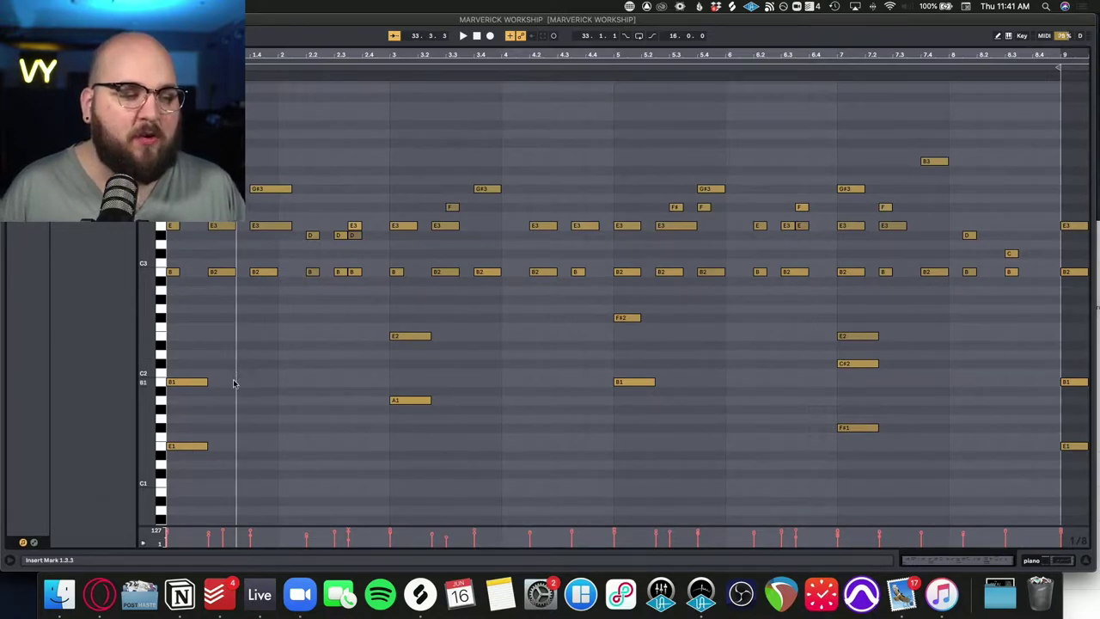
scroll(286, 338, up, 1)
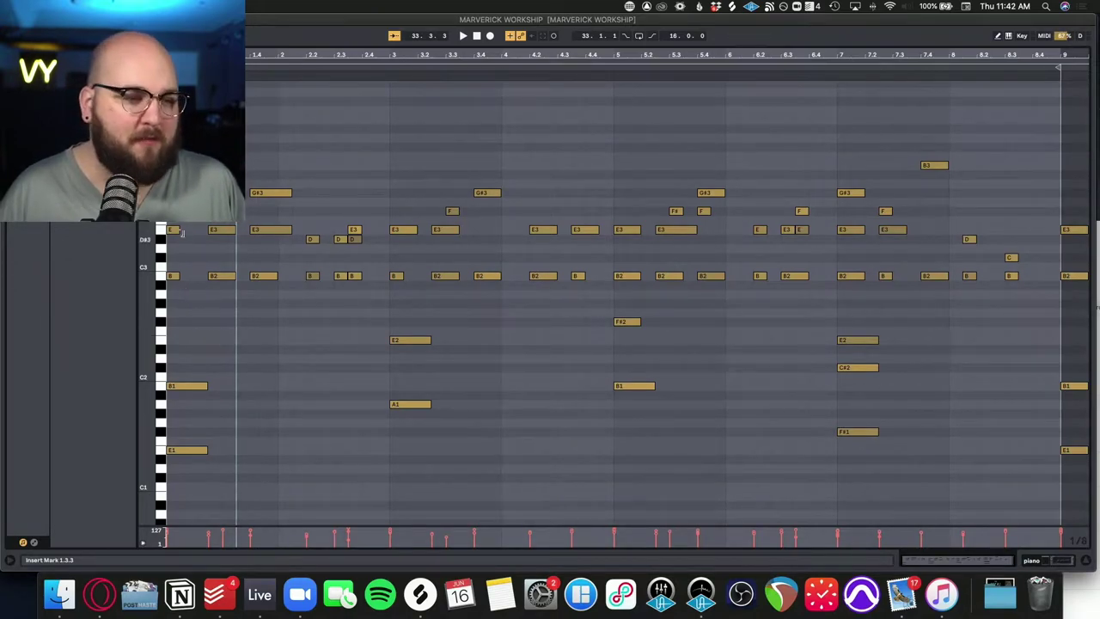
click(179, 240)
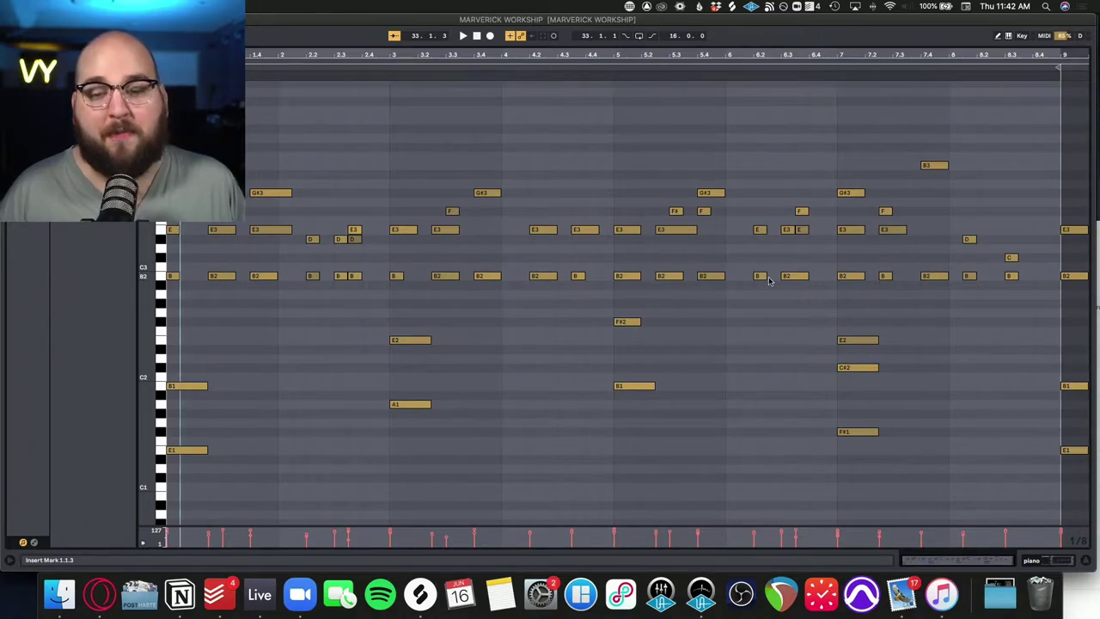
click(228, 367)
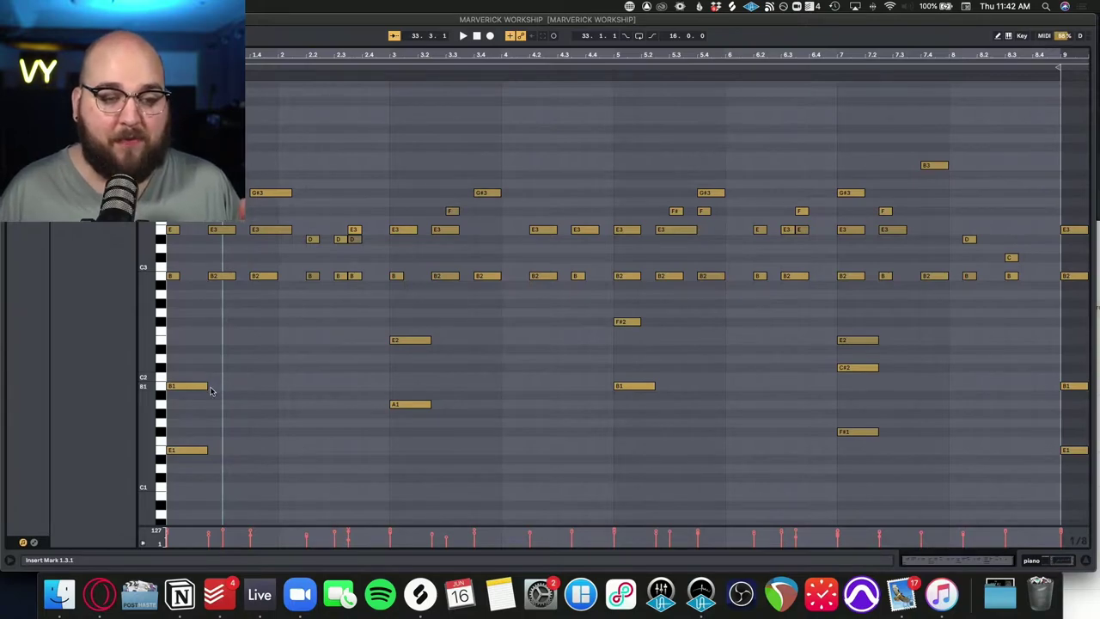
drag(232, 376, 247, 416)
click(252, 392)
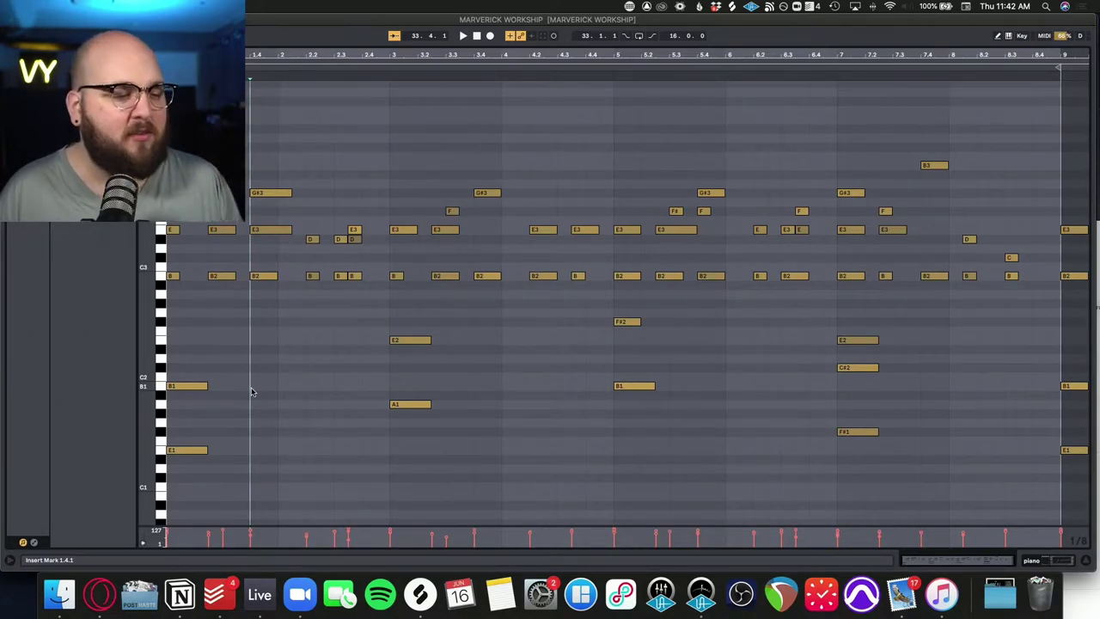
scroll(252, 392, up, 2)
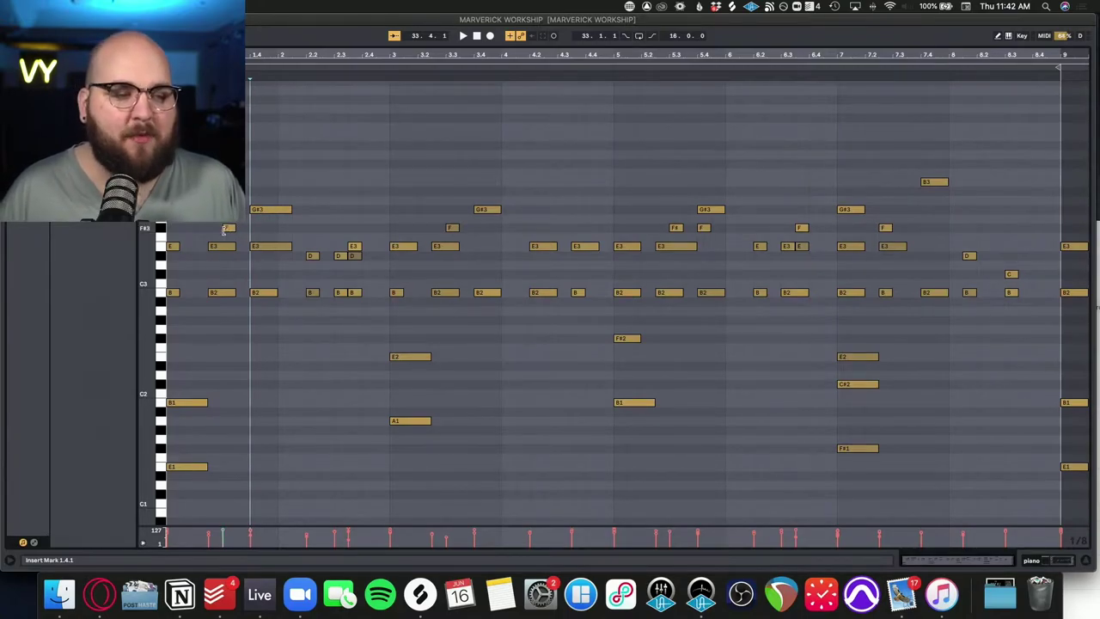
click(276, 210)
click(349, 204)
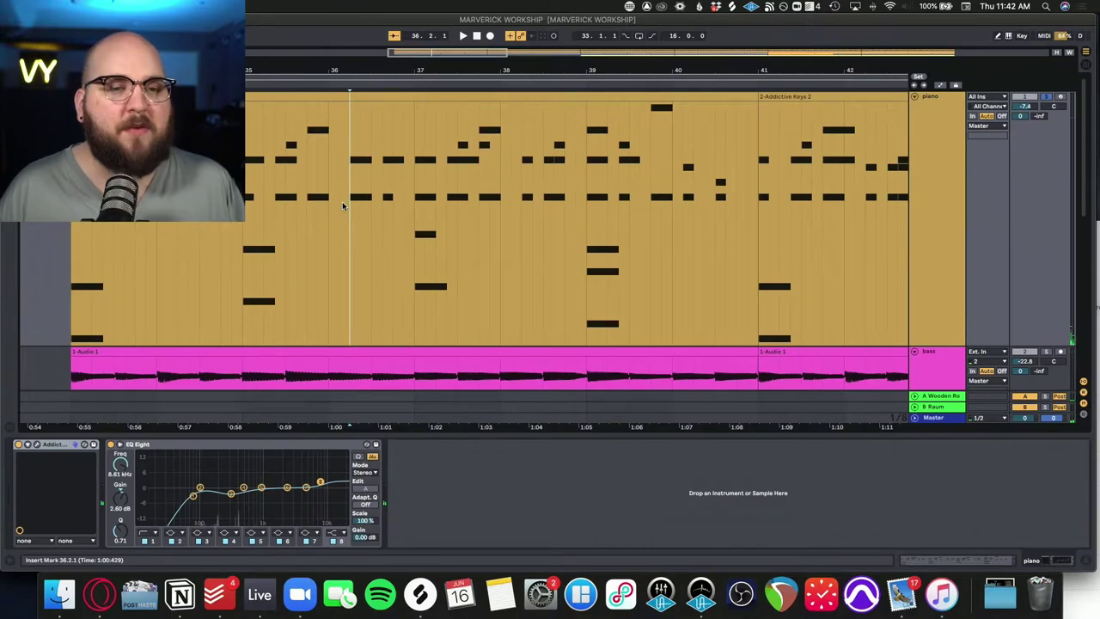
scroll(342, 206, right, 2)
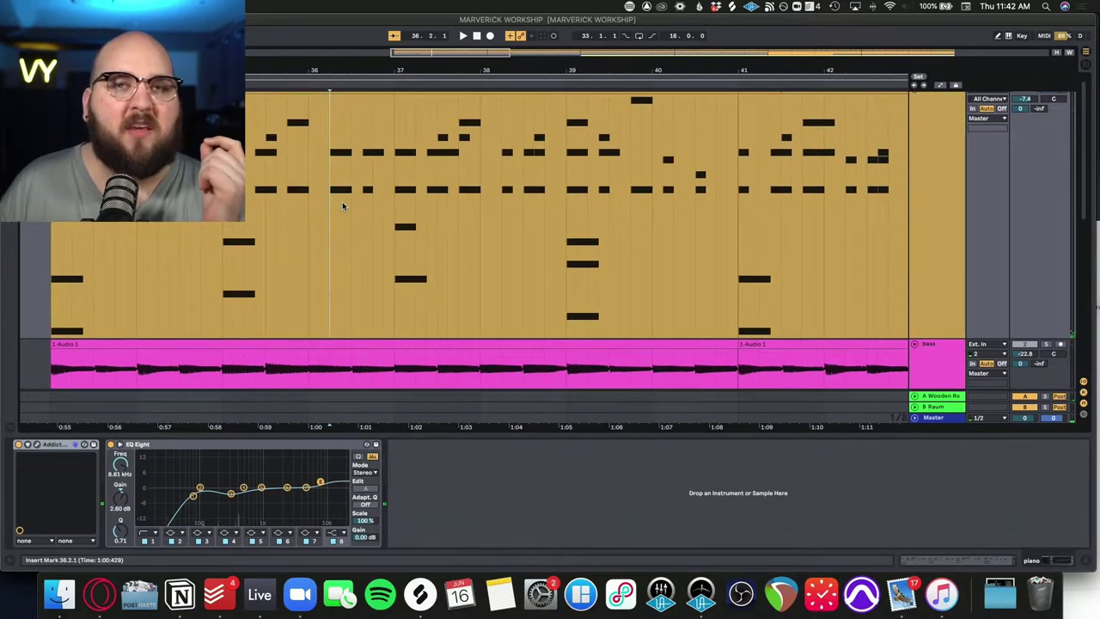
Play the piano and bass together from bar 33
scroll(342, 206, up, 1)
scroll(342, 206, up, 1)
scroll(342, 206, down, 2)
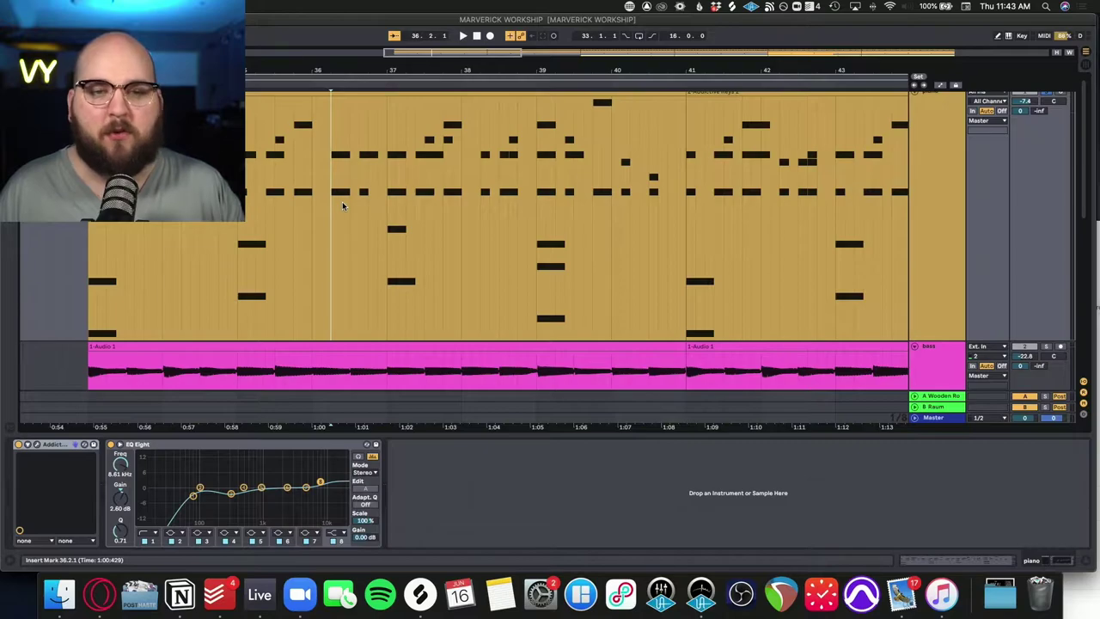
scroll(342, 206, right, 1)
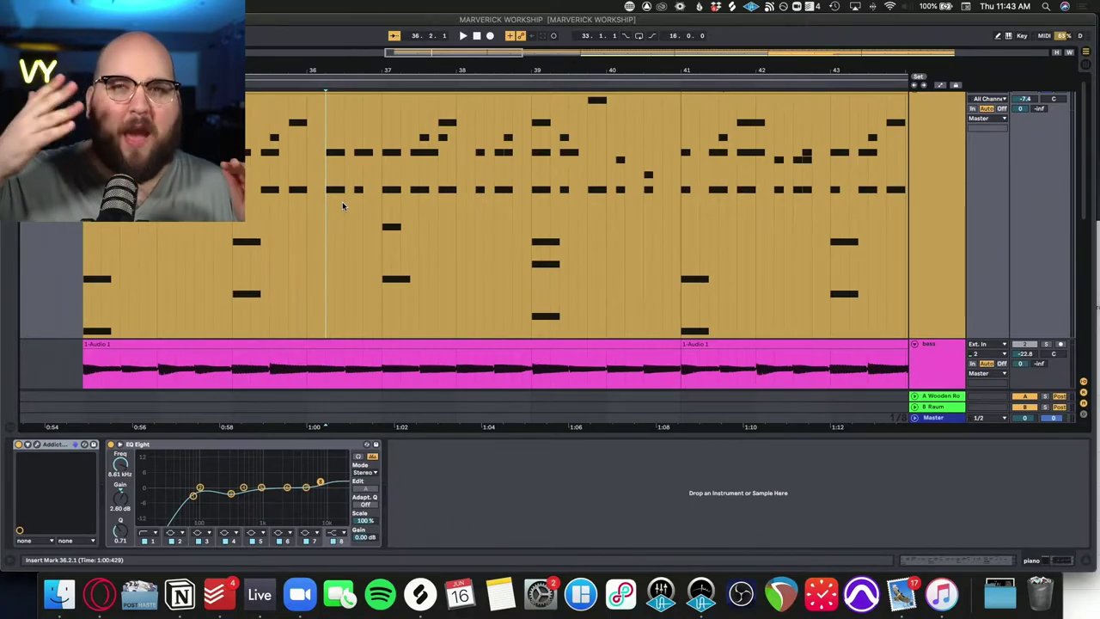
scroll(342, 206, down, 3)
click(159, 275)
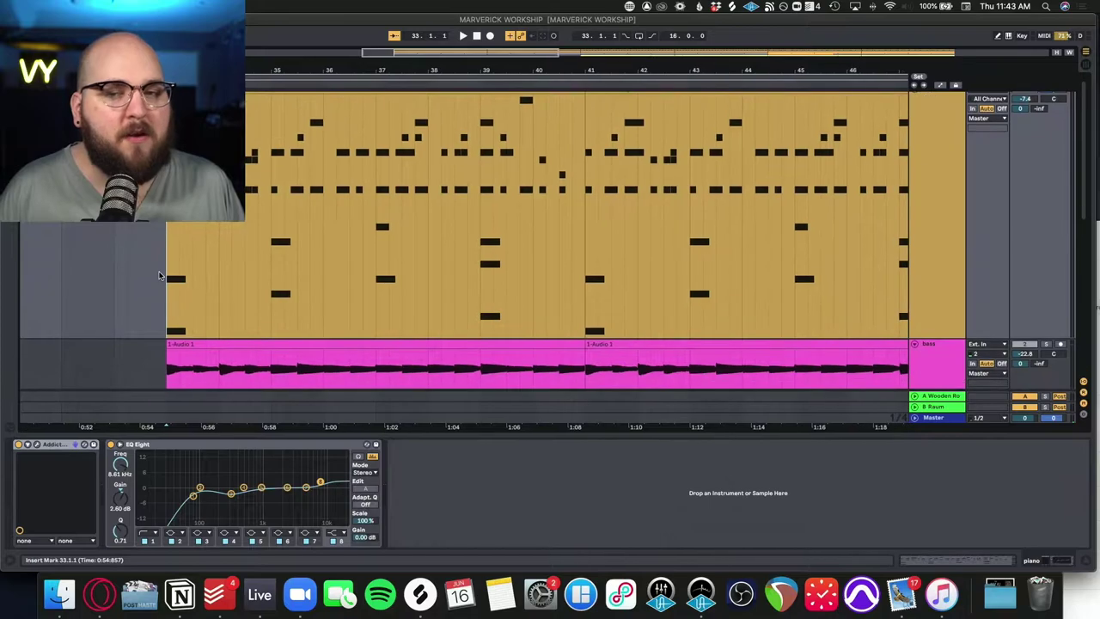
key(space)
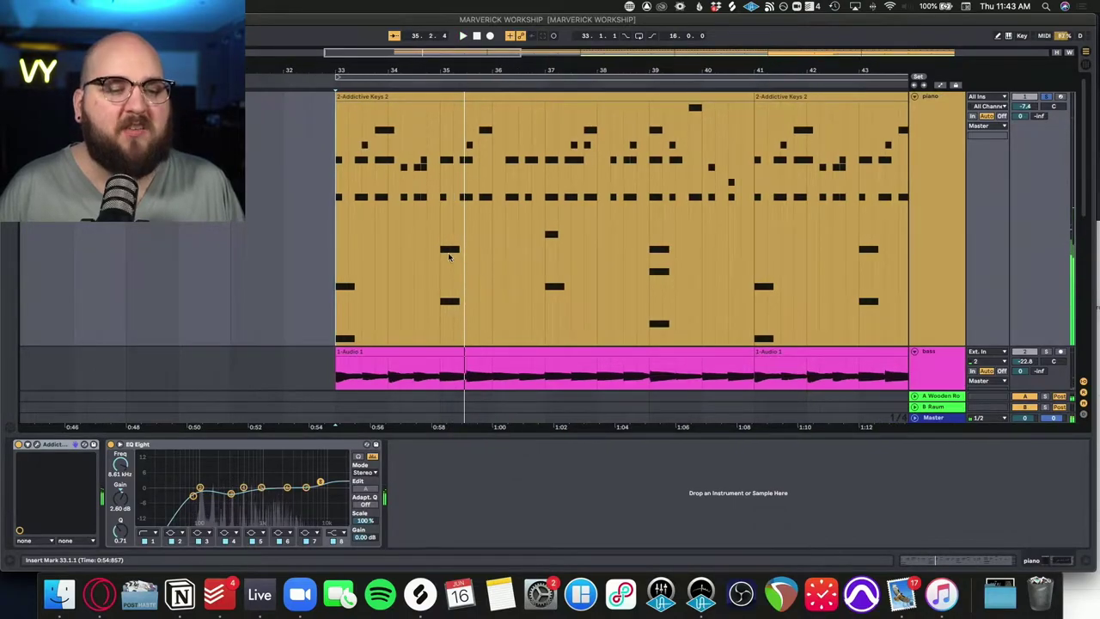
Play the song from bar 49
scroll(449, 258, right, 10)
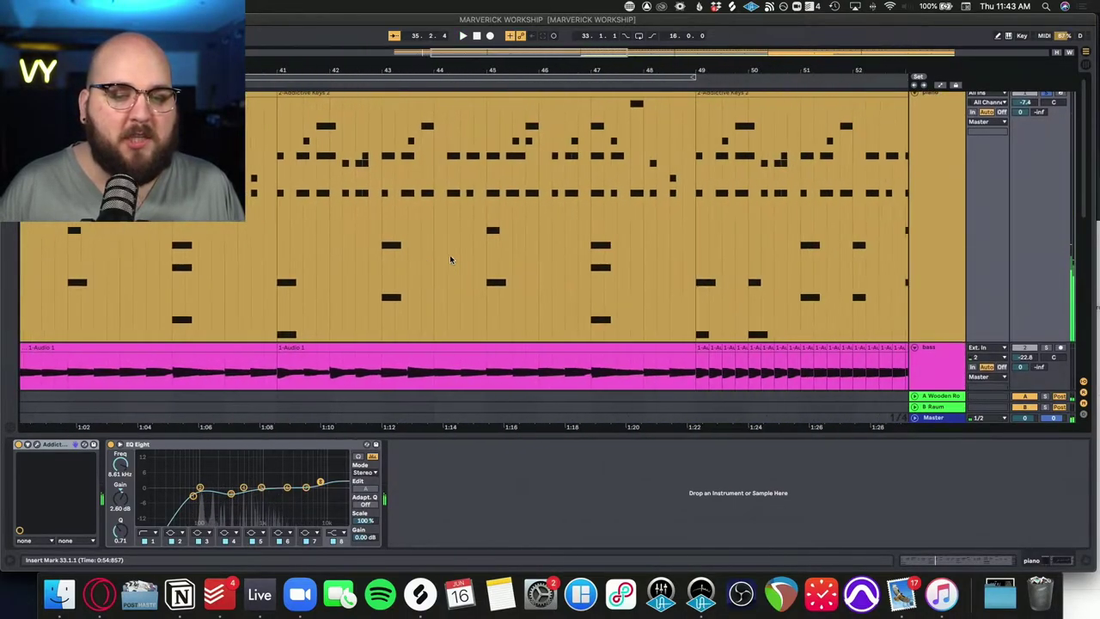
scroll(449, 257, right, 3)
click(430, 248)
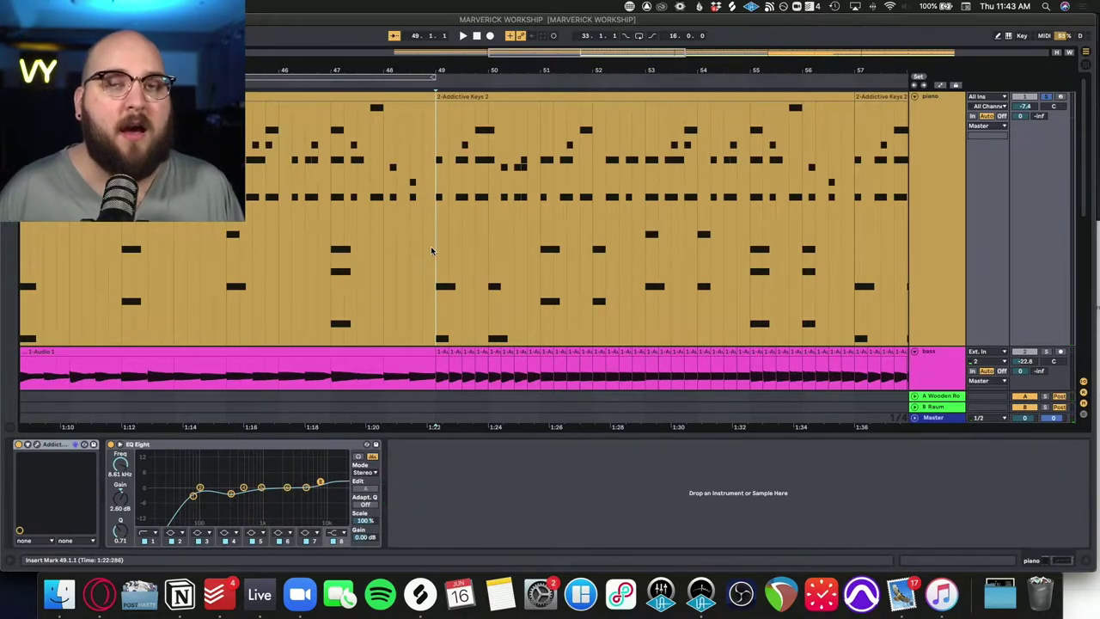
key(space)
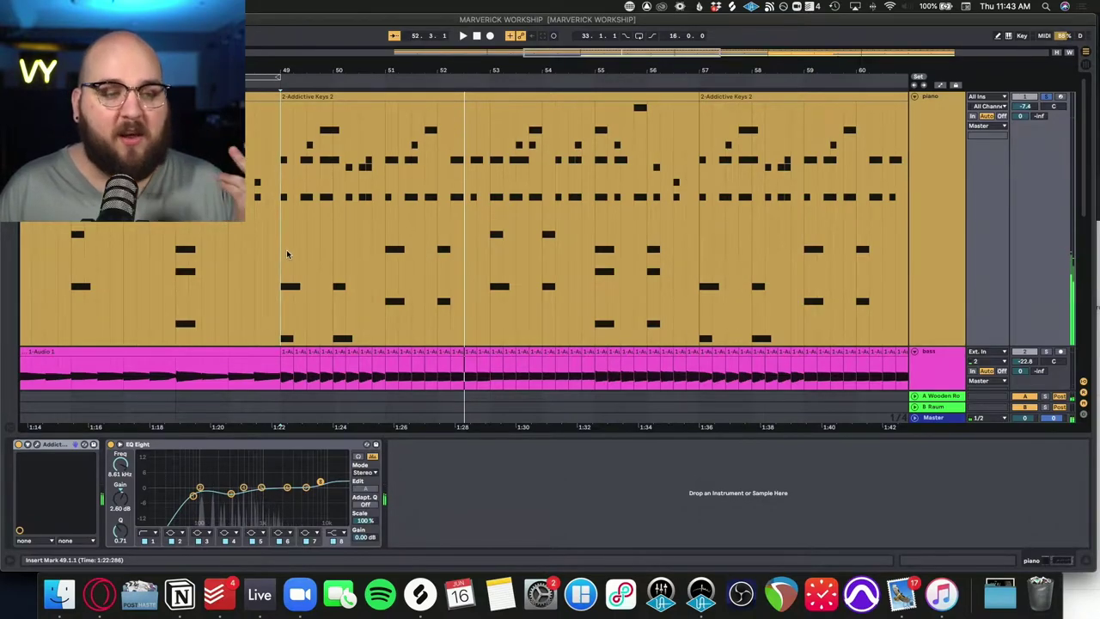
Play from bar 65 through to where the piano clips end at bar 81
scroll(288, 253, down, 5)
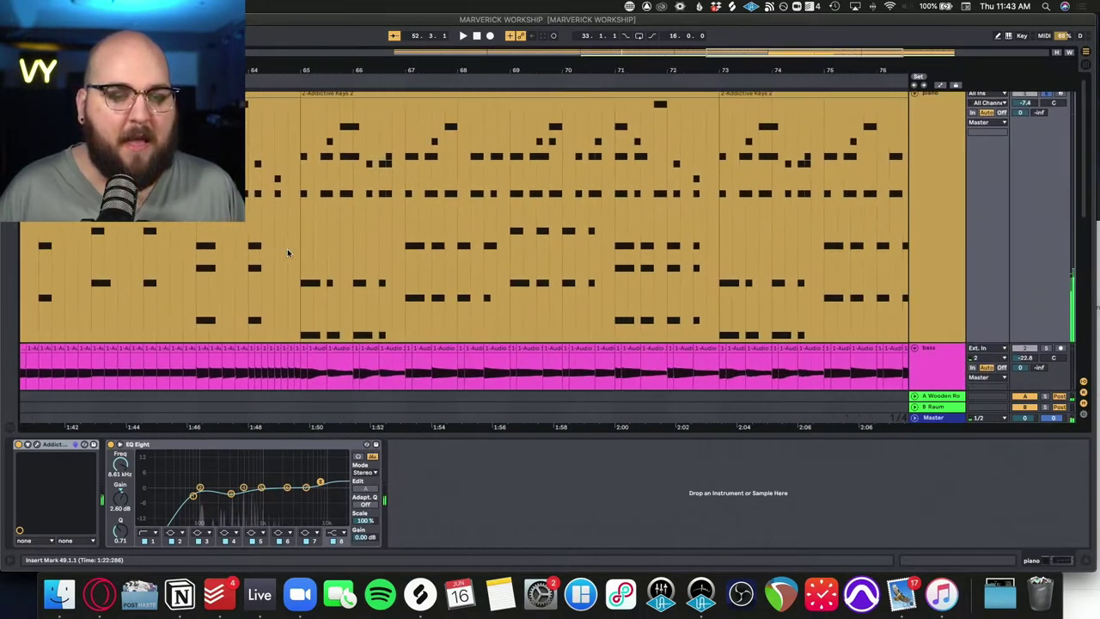
scroll(288, 253, up, 5)
click(417, 225)
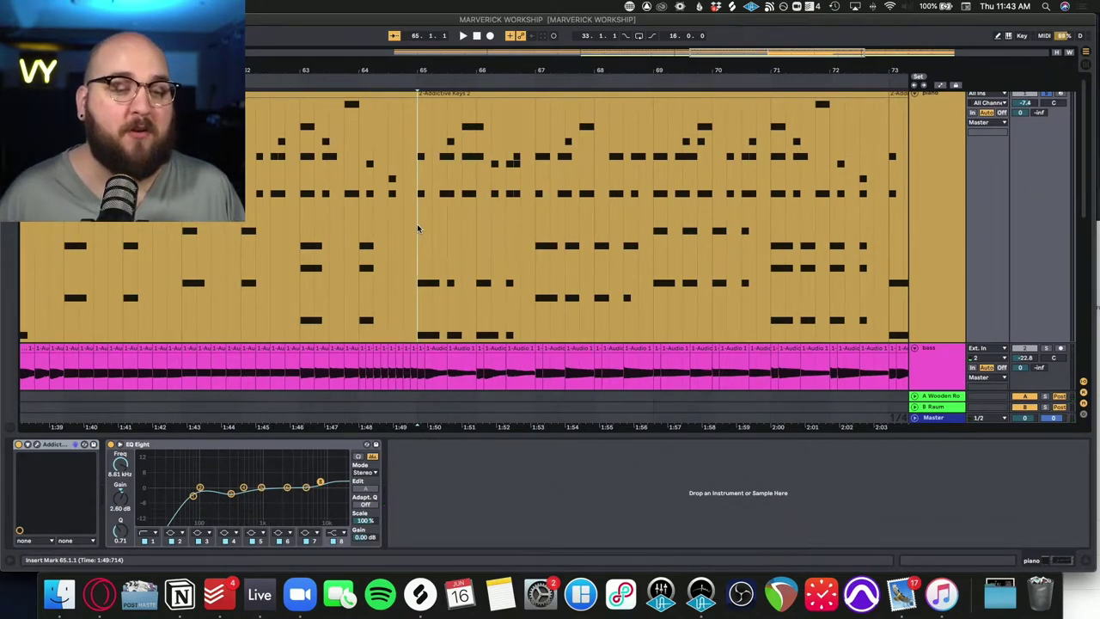
key(space)
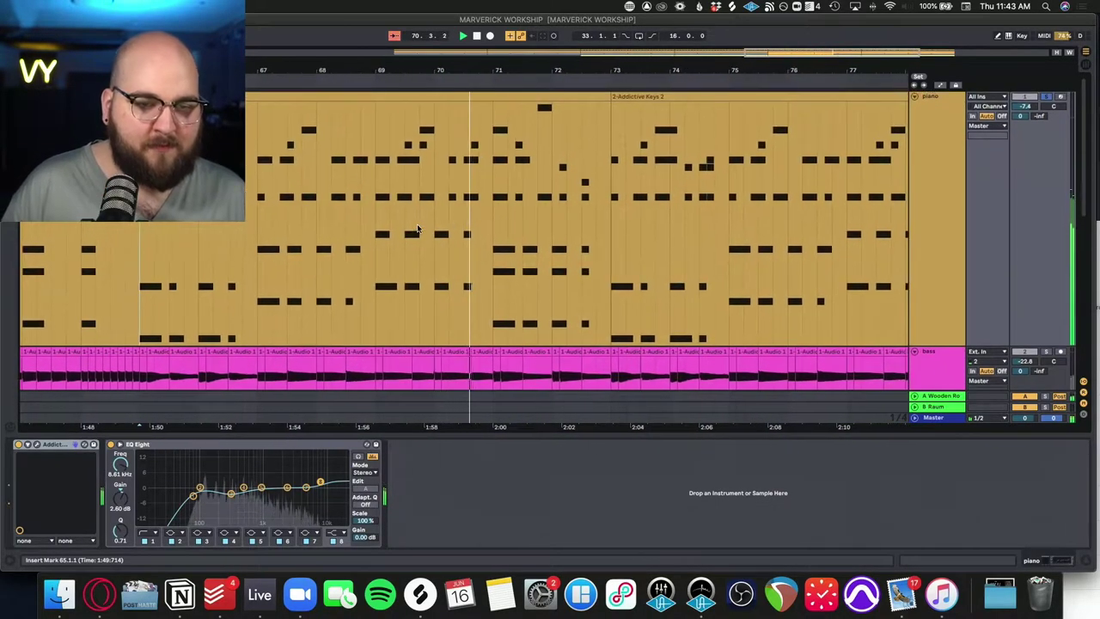
scroll(417, 230, down, 3)
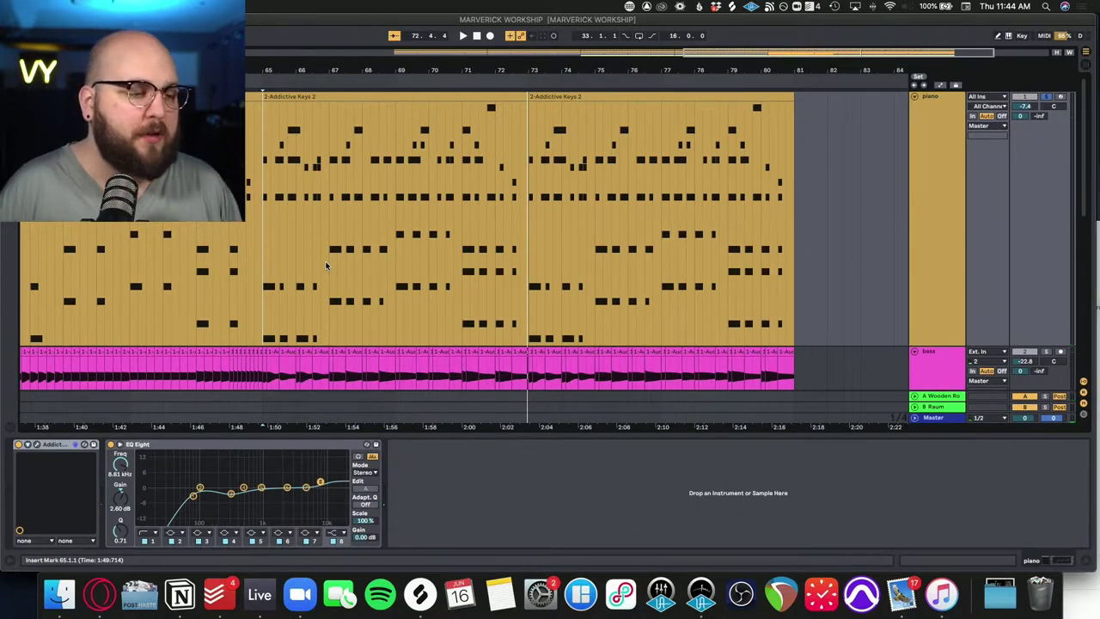
click(38, 445)
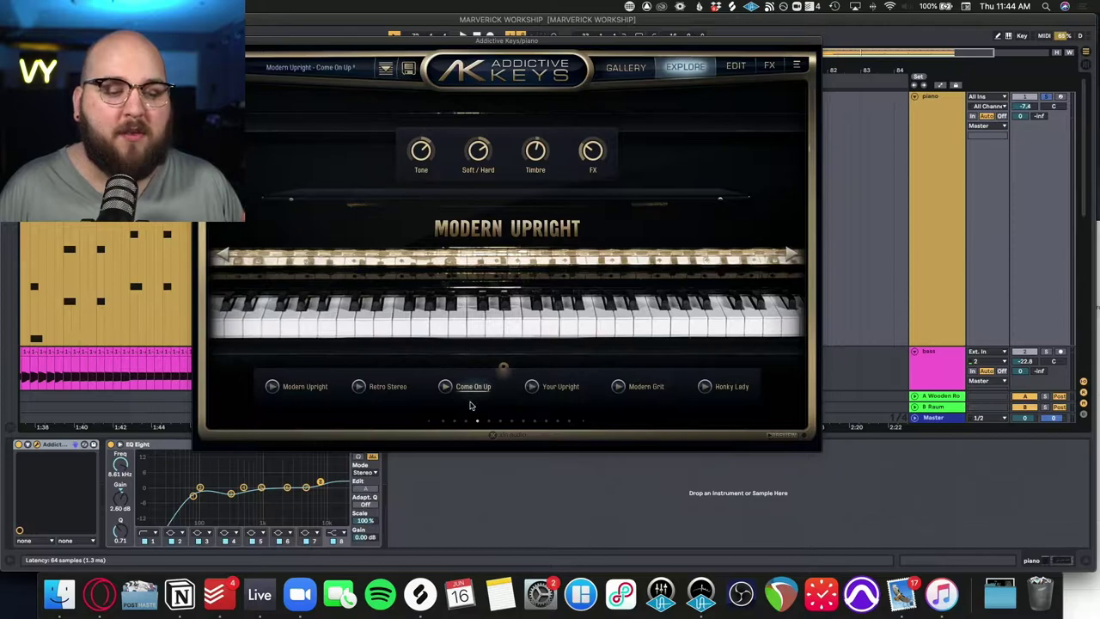
key(super+alt+p)
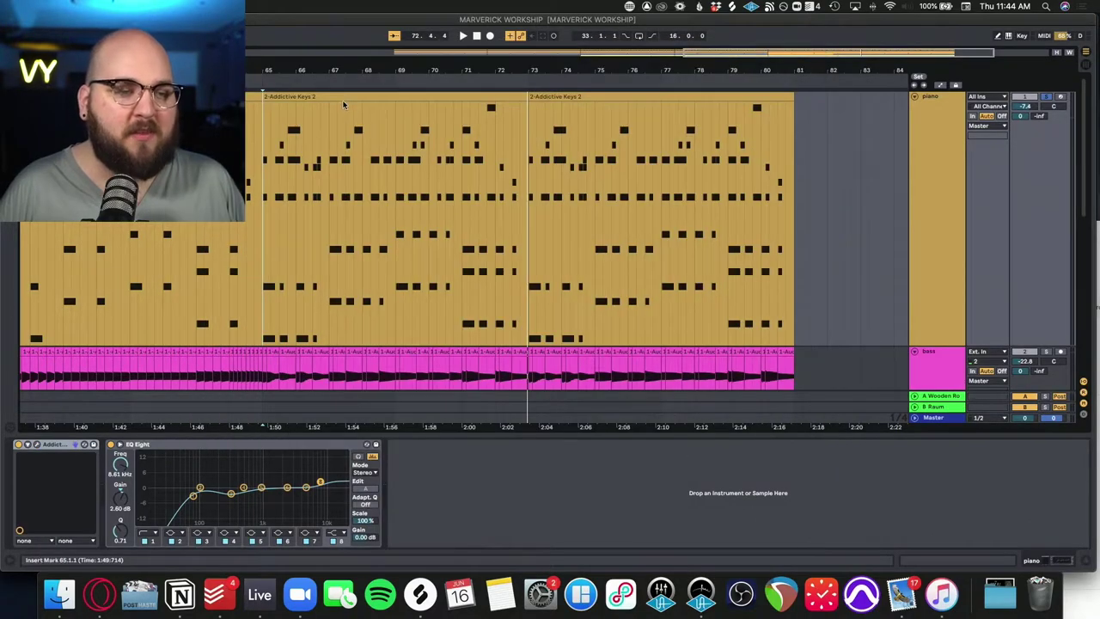
double_click(344, 103)
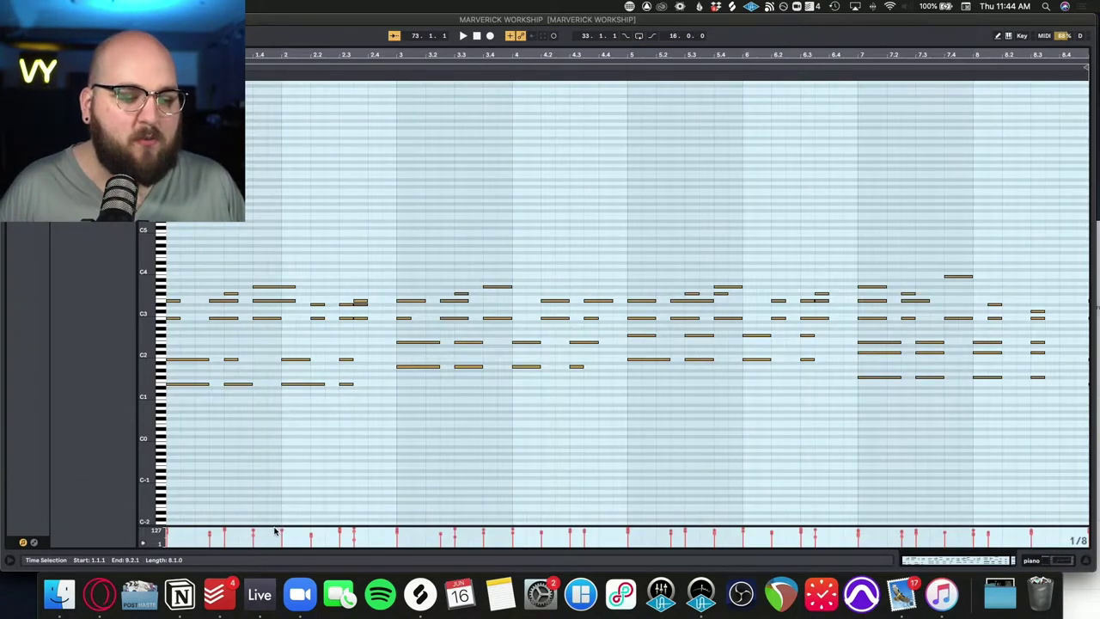
drag(275, 530, 302, 268)
click(526, 288)
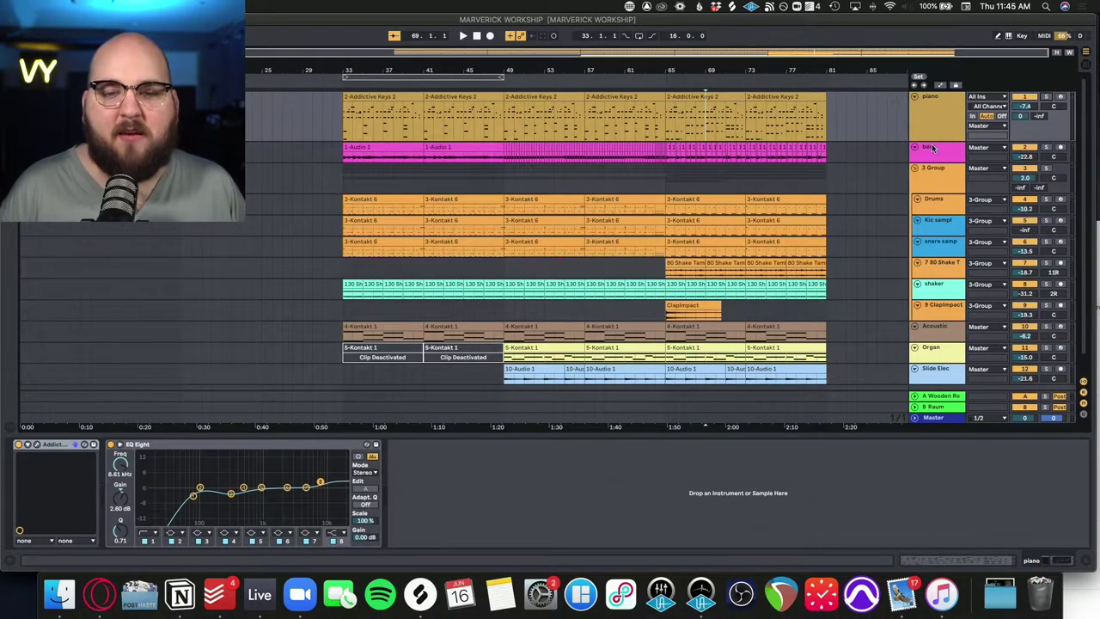
Select the bass track to show its effects, zoom to its clip, and play from bar 33
click(932, 147)
key(z)
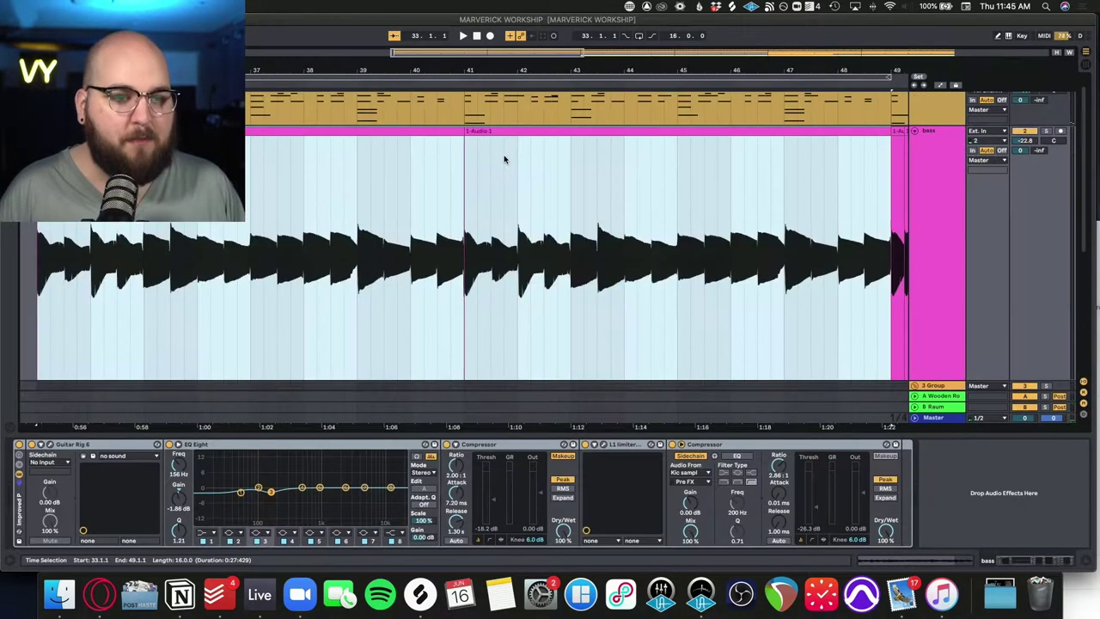
key(space)
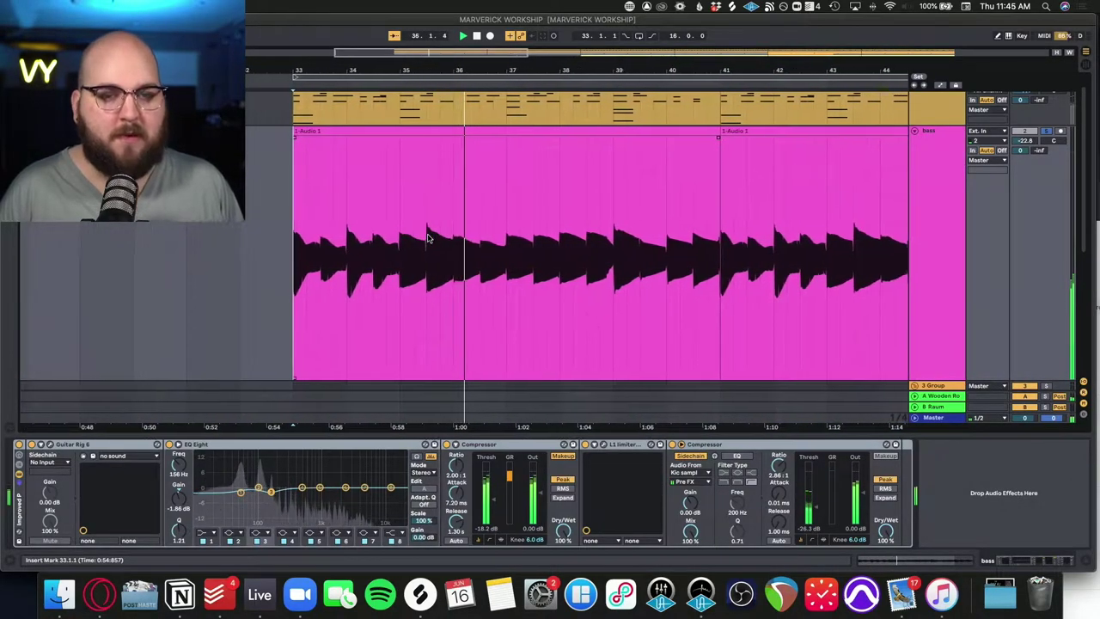
key(space)
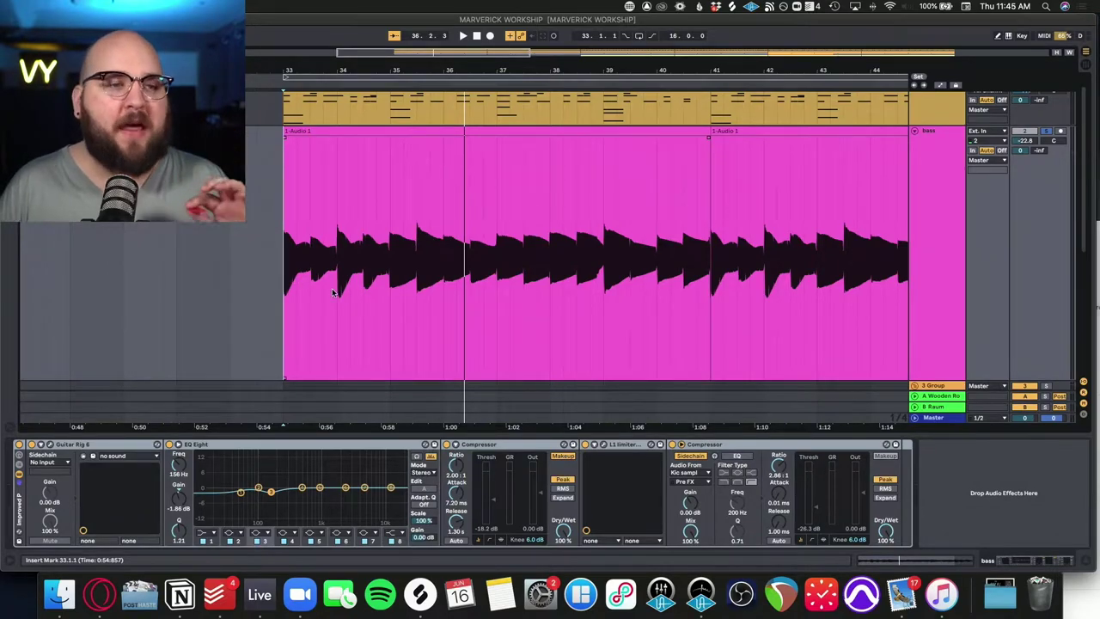
click(287, 265)
scroll(287, 265, down, 2)
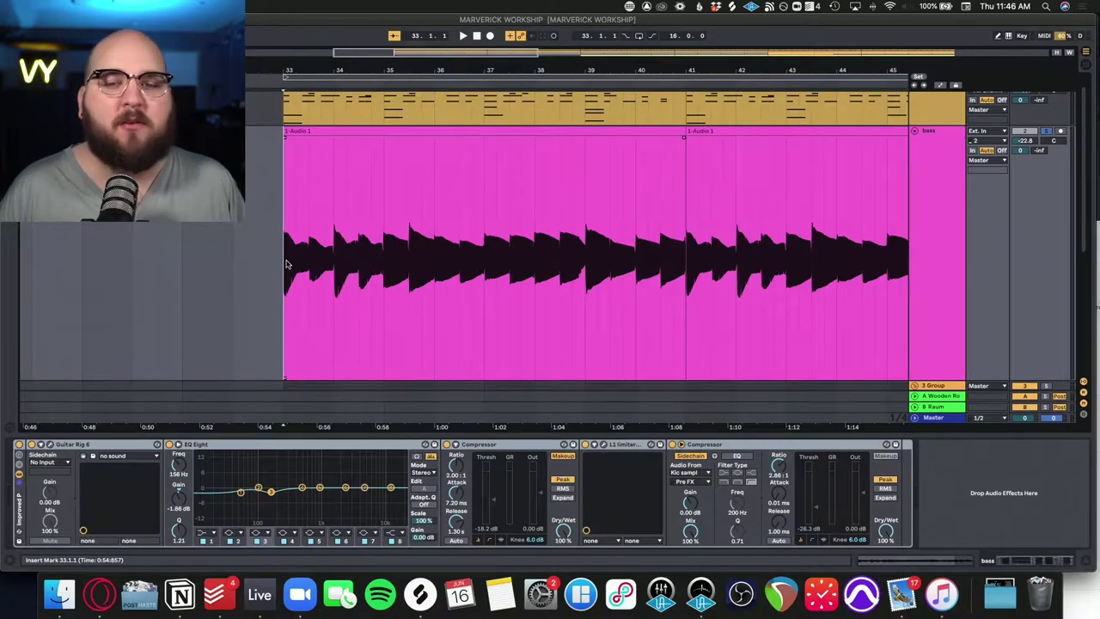
key(space)
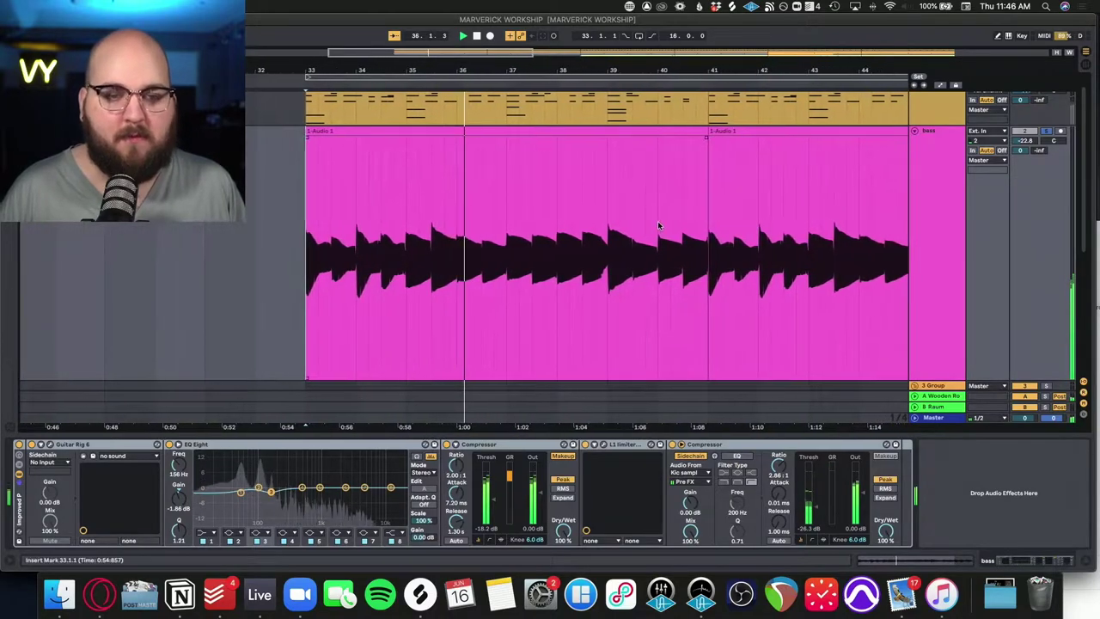
scroll(657, 225, down, 2)
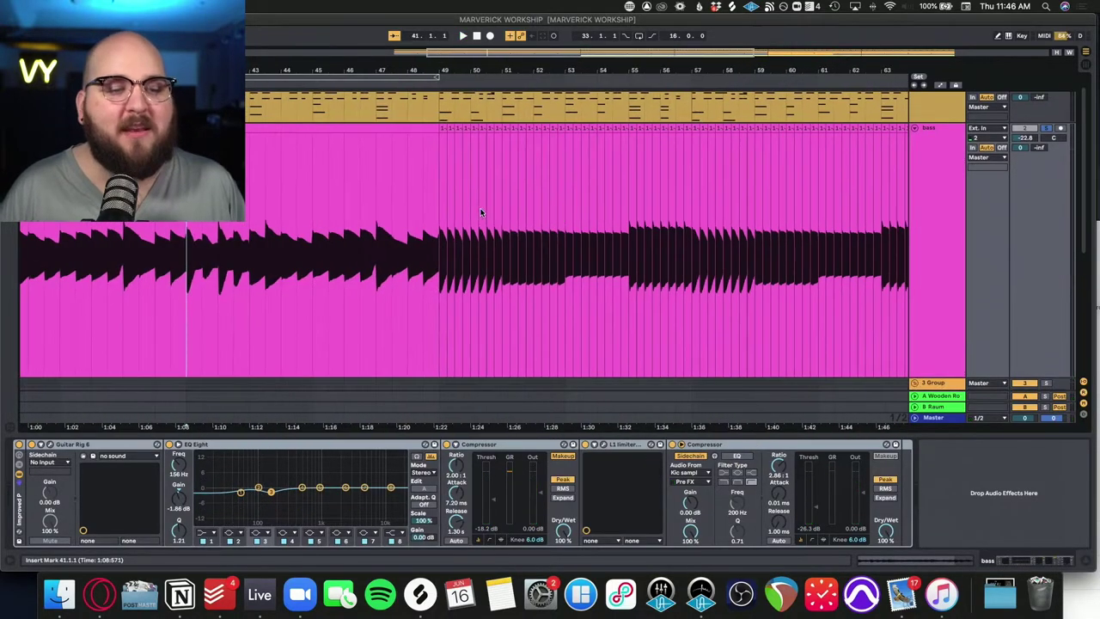
Play the bass from the later start points at bars 49 and 65
click(436, 211)
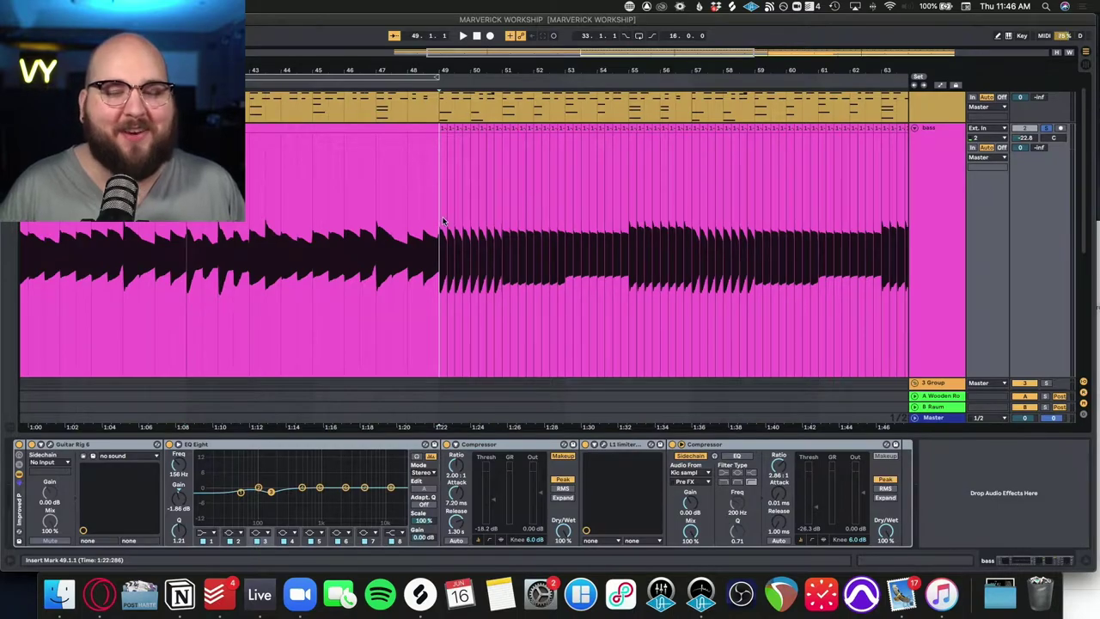
scroll(442, 222, up, 2)
scroll(443, 222, up, 2)
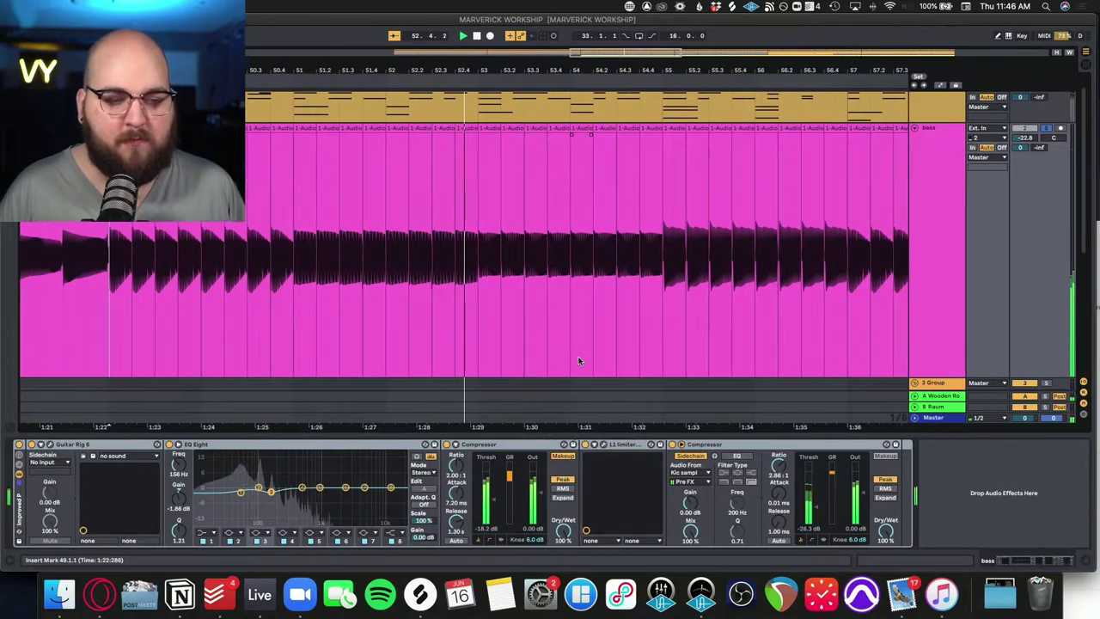
key(minus)
key(minus)
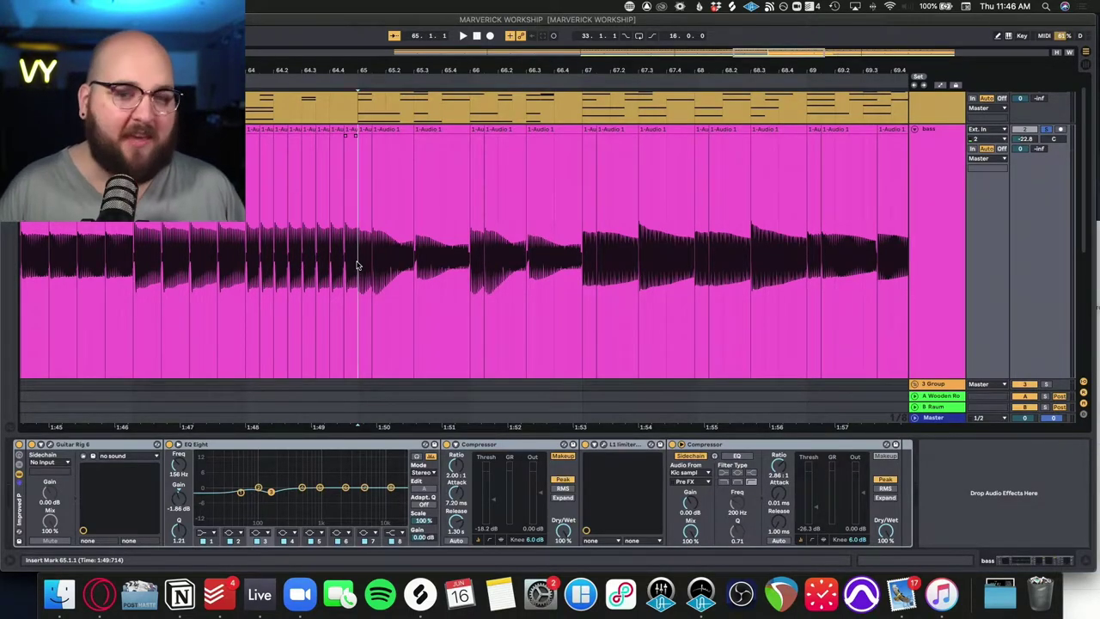
key(space)
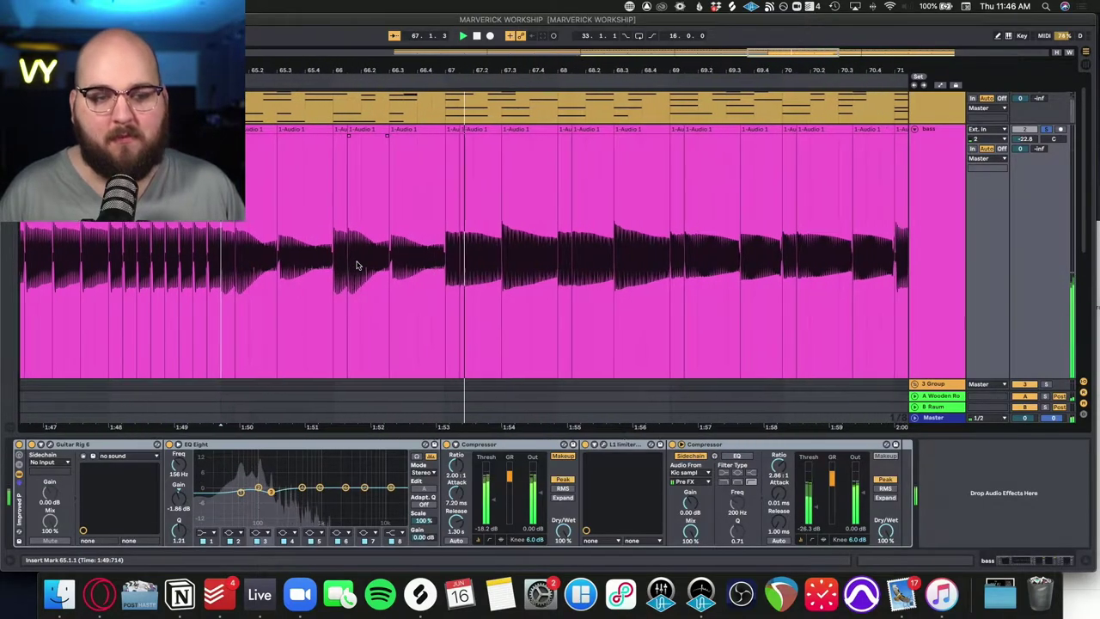
key(space)
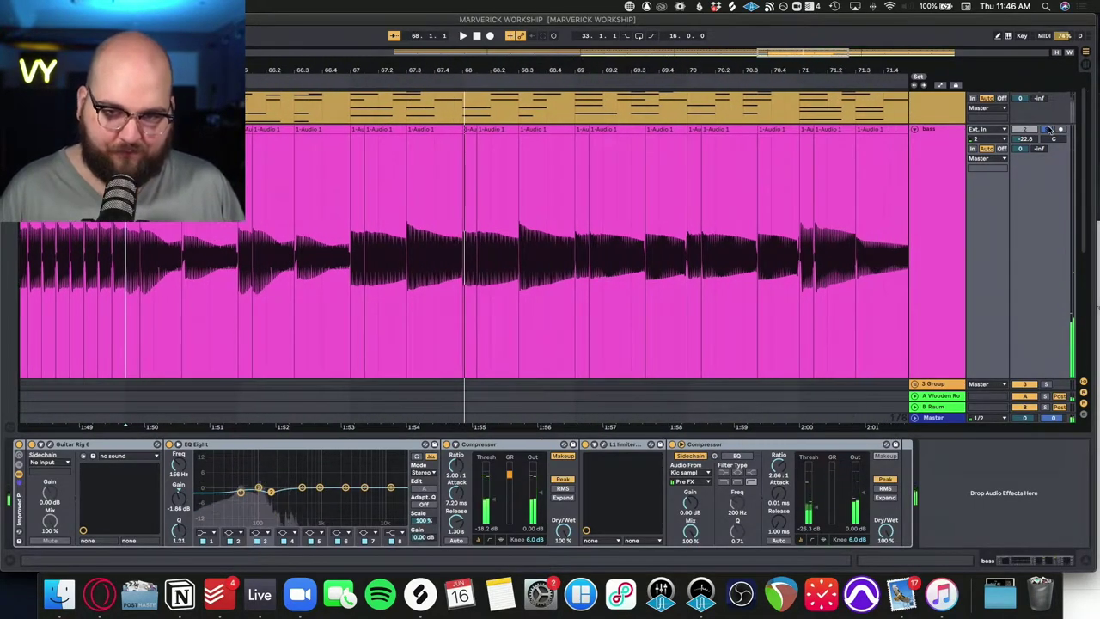
Set the start point at bar 64 and zoom to show bars 64–71
key(minus)
click(226, 226)
key(plus)
key(plus)
key(minus)
key(minus)
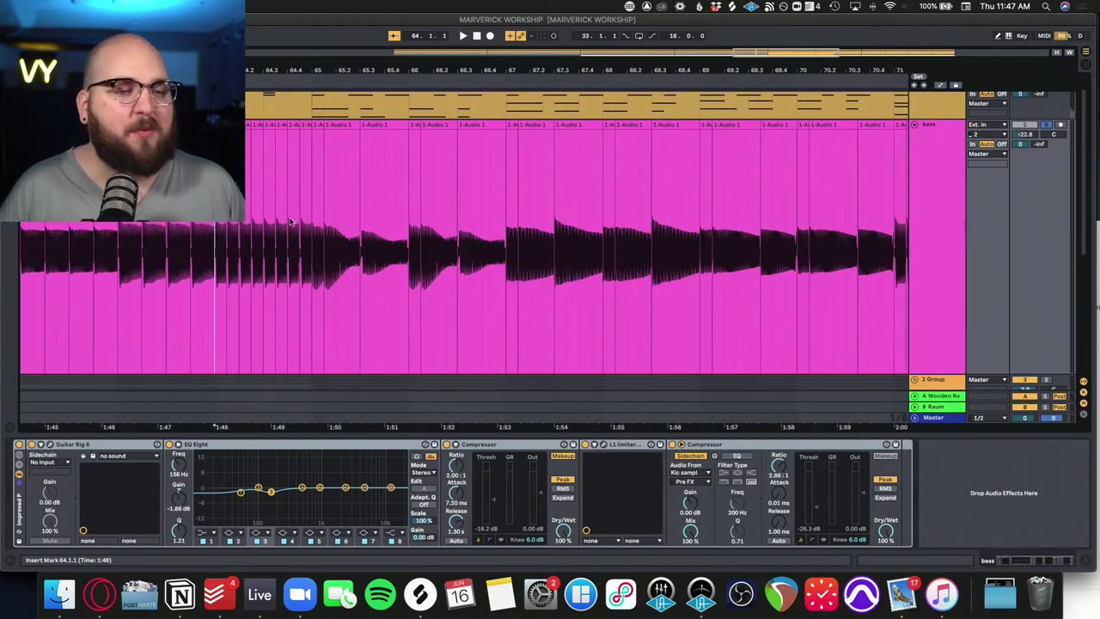
View one bass clip's waveform full-size, then replay the chopped bass from bar 62 into bar 66
double_click(280, 125)
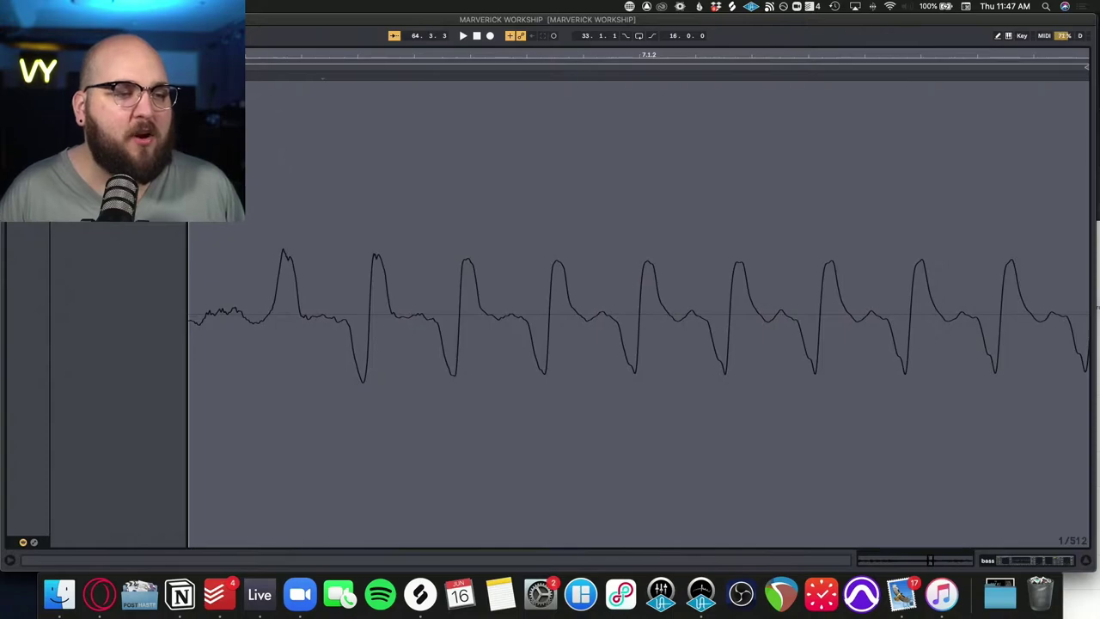
key(super+alt+e)
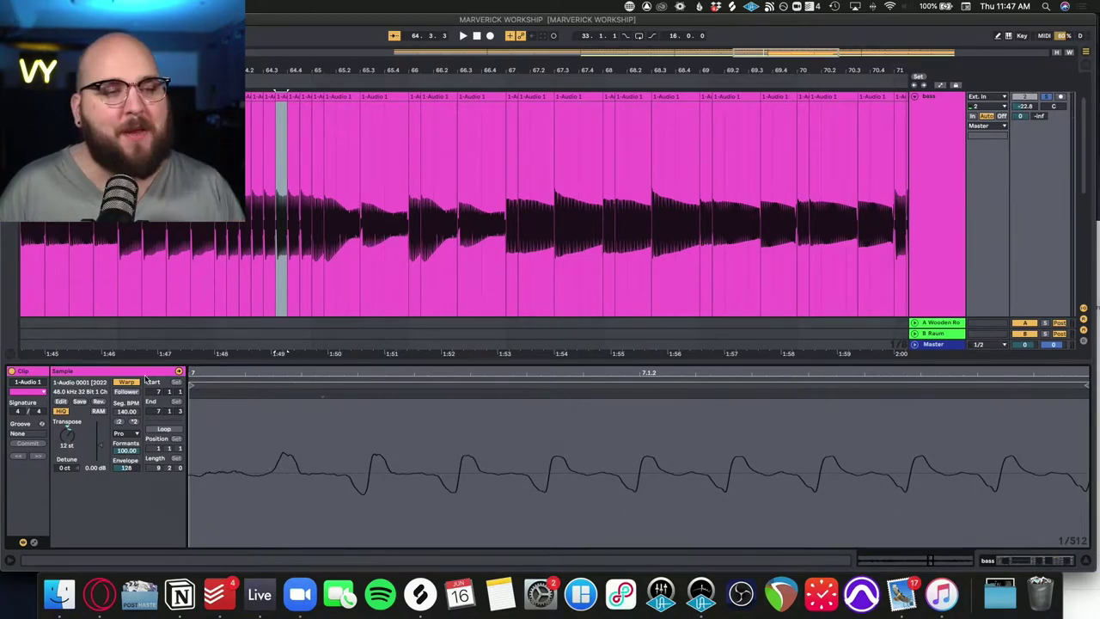
key(minus)
key(minus)
click(172, 225)
key(space)
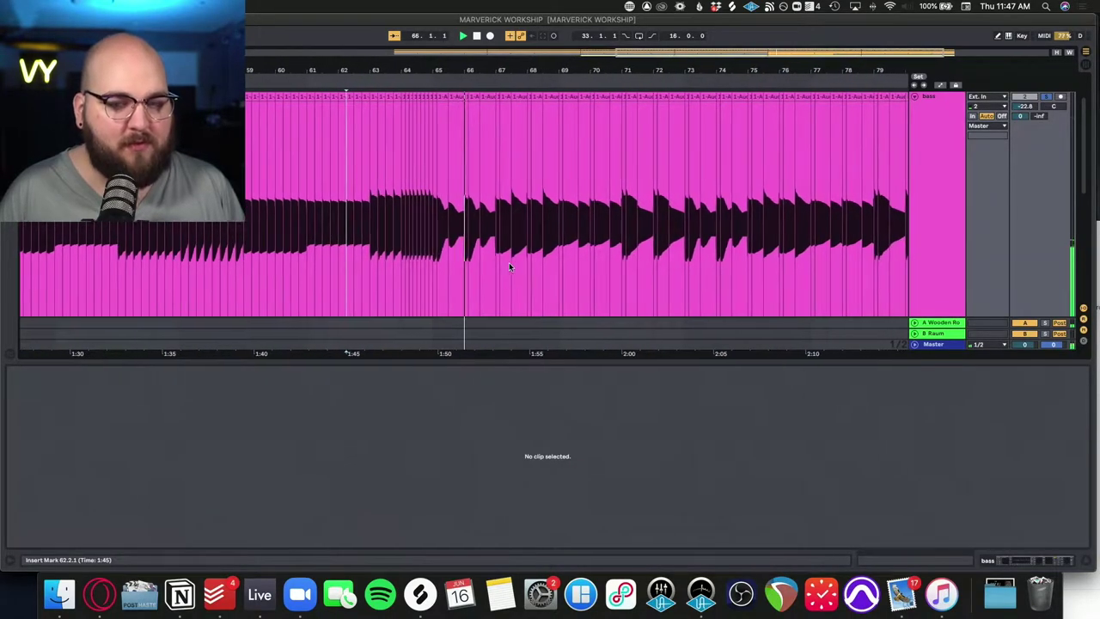
key(space)
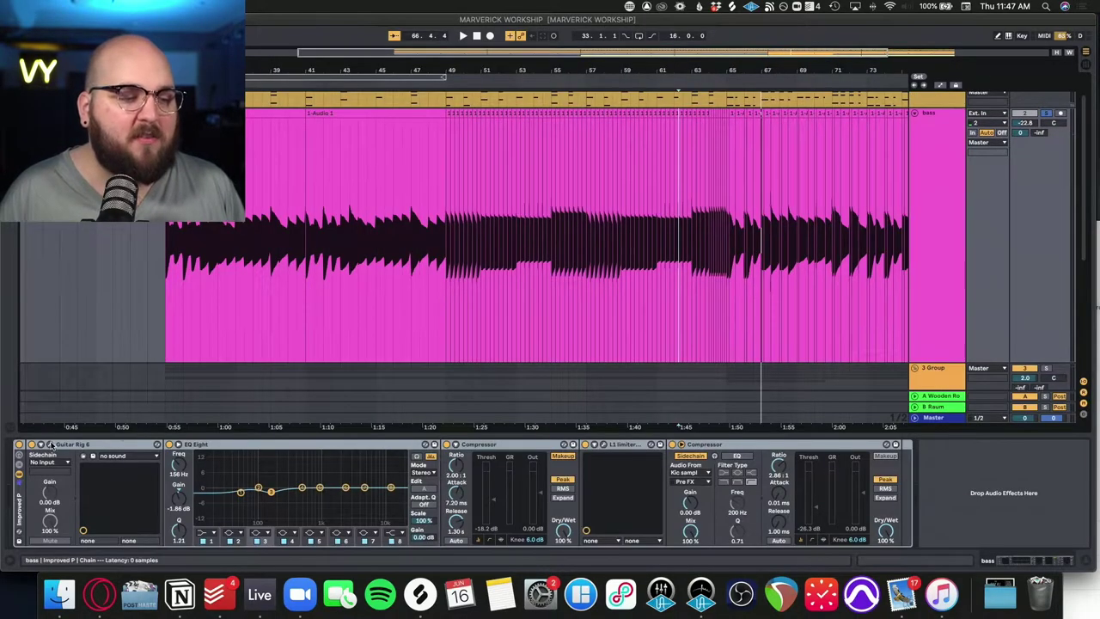
click(51, 445)
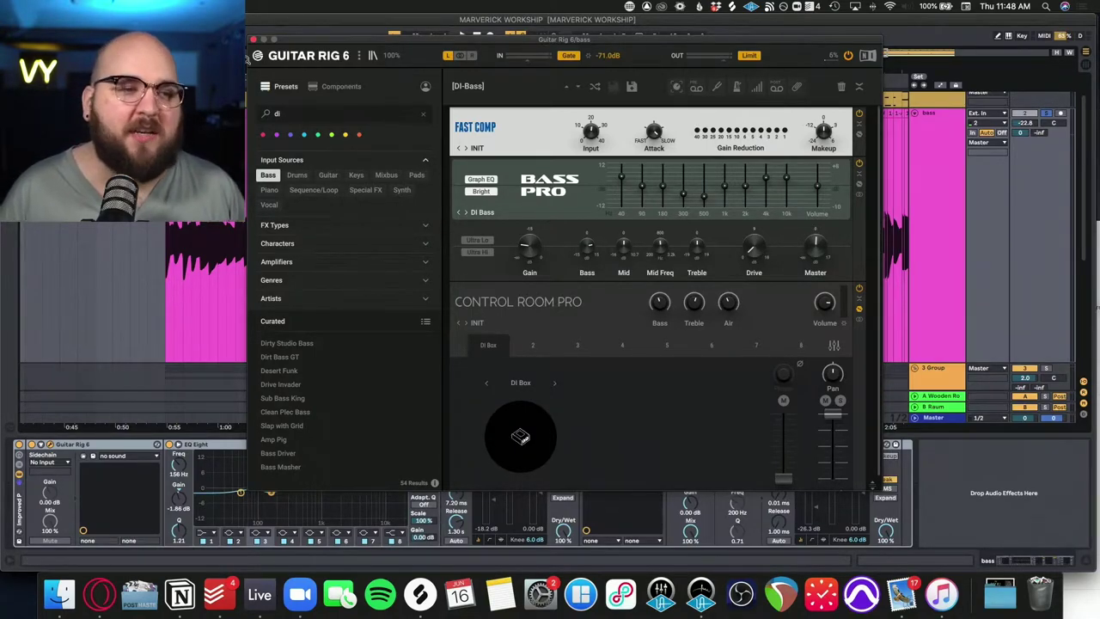
click(255, 40)
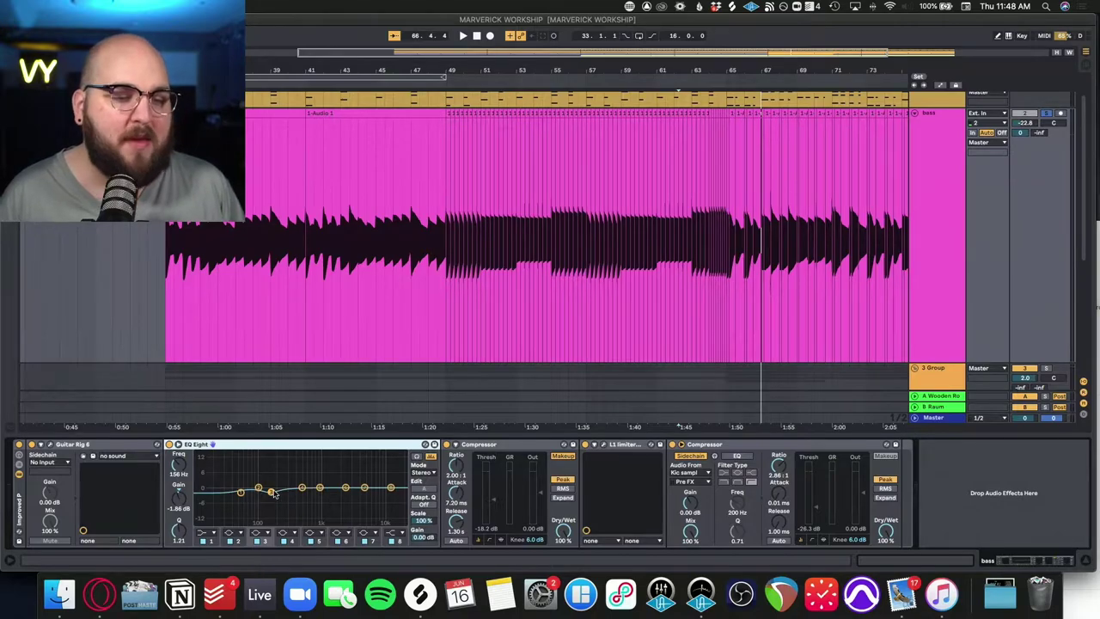
Inspect the bass chain's Compressor and L1 Limiter, and expand the second Compressor's sidechain
click(477, 453)
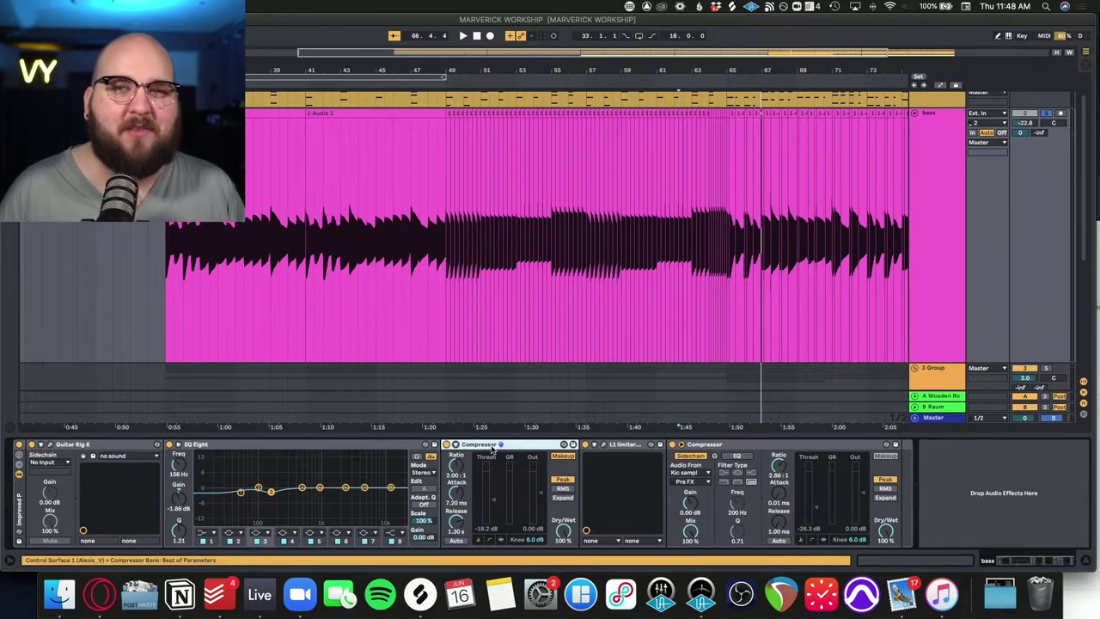
key(super+alt+p)
drag(502, 170, 603, 225)
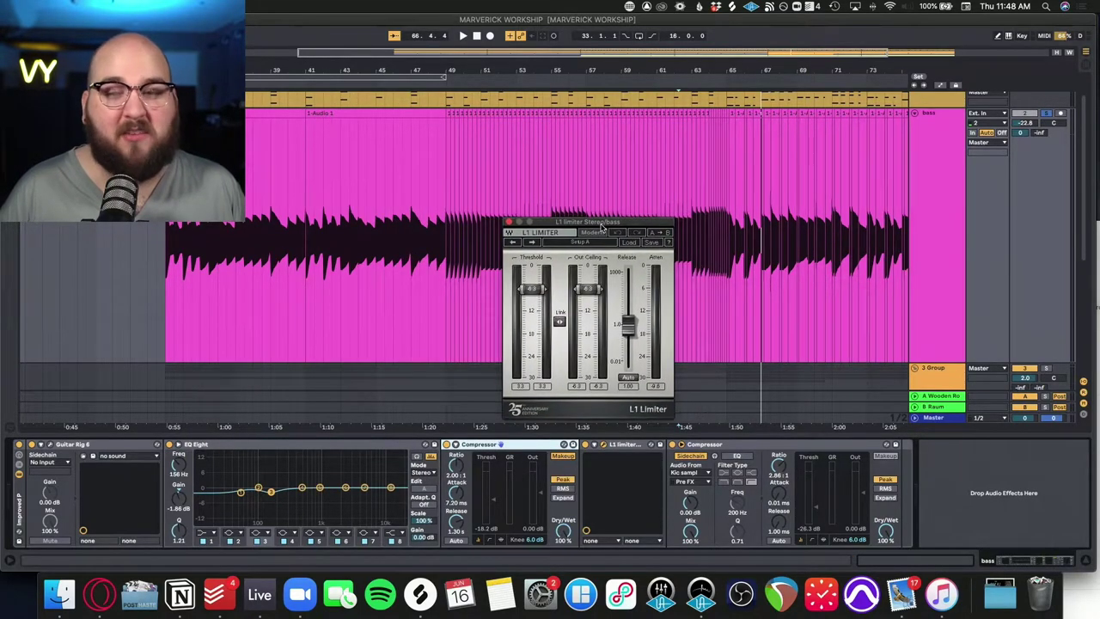
click(680, 444)
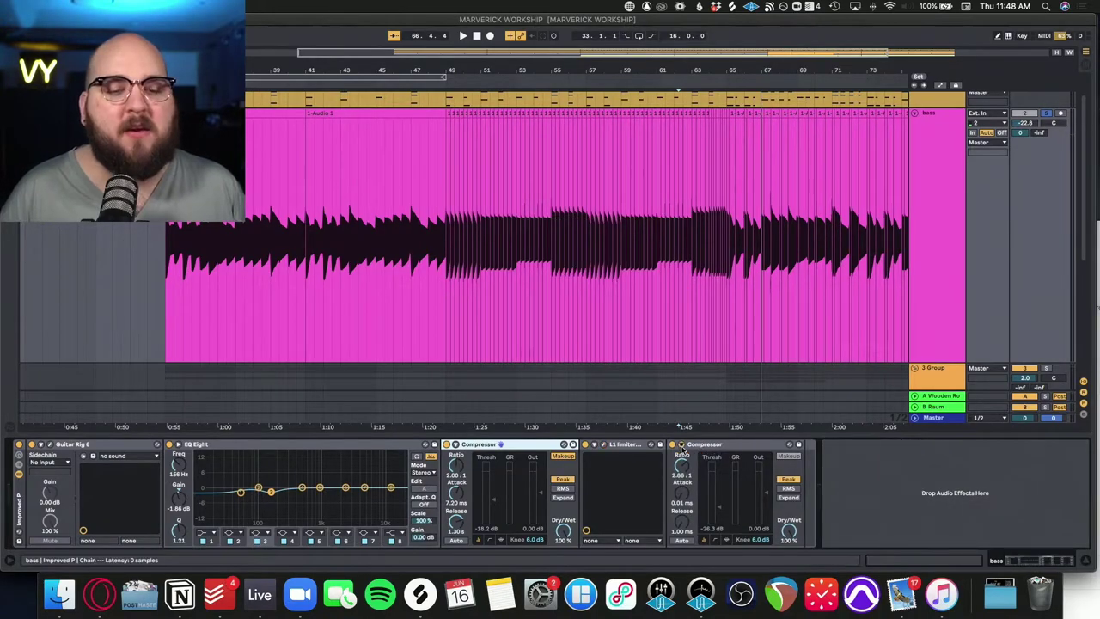
click(682, 445)
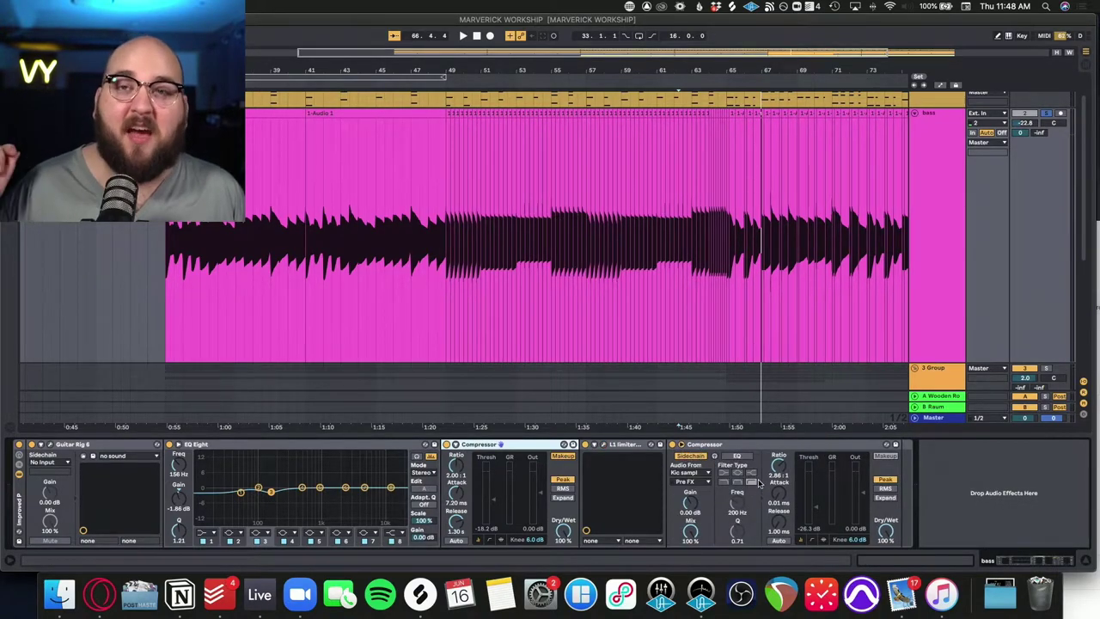
Play the bass from bar 41, stop, and replay it from bar 41
click(303, 249)
key(space)
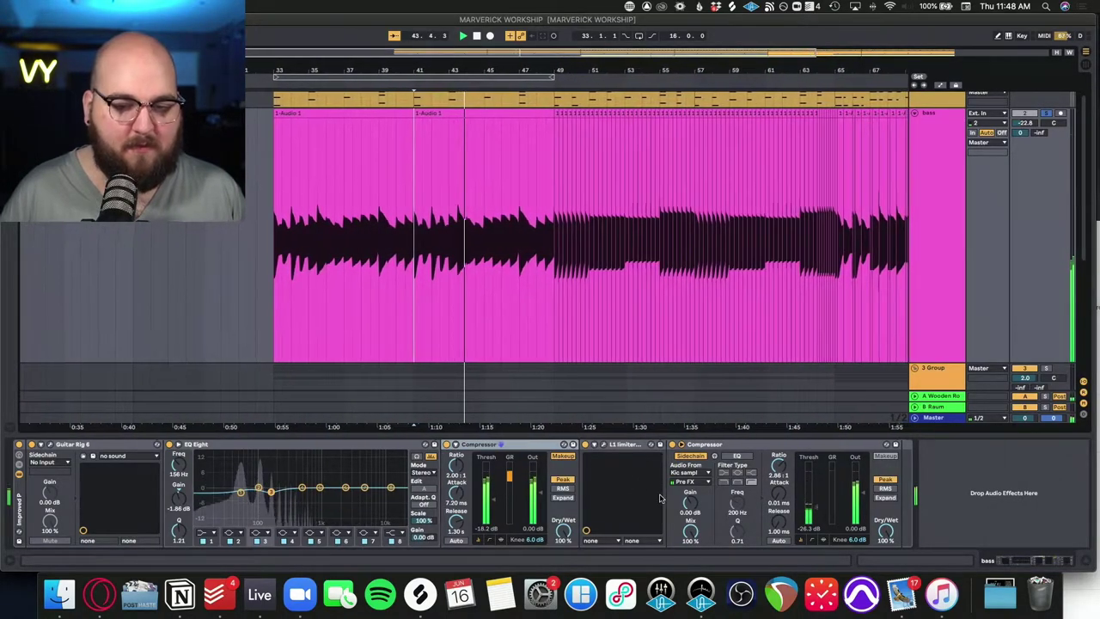
key(space)
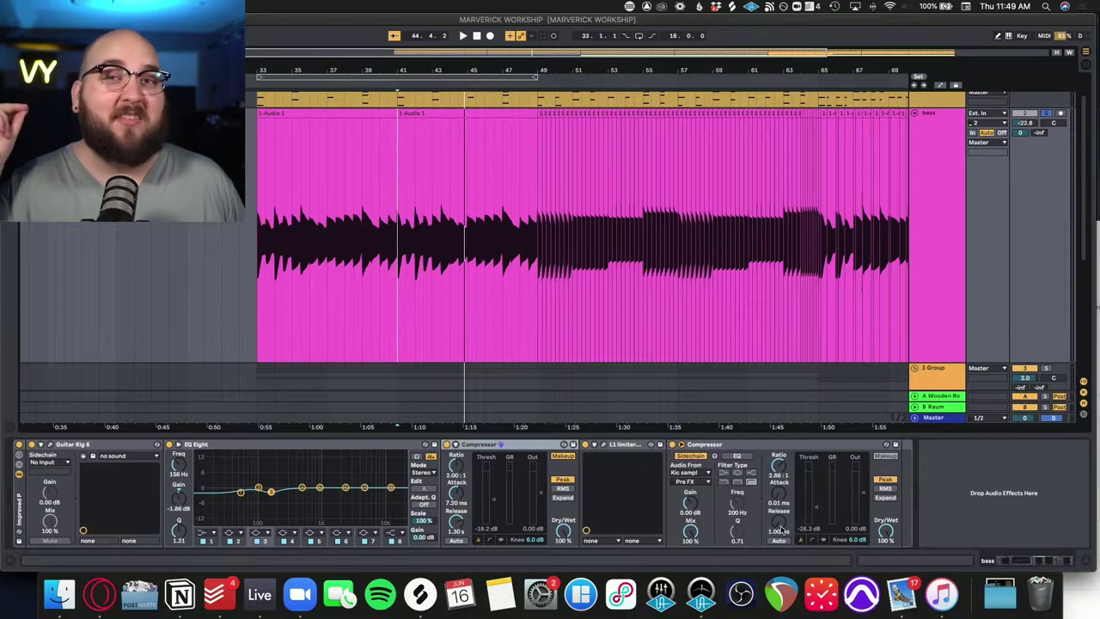
key(space)
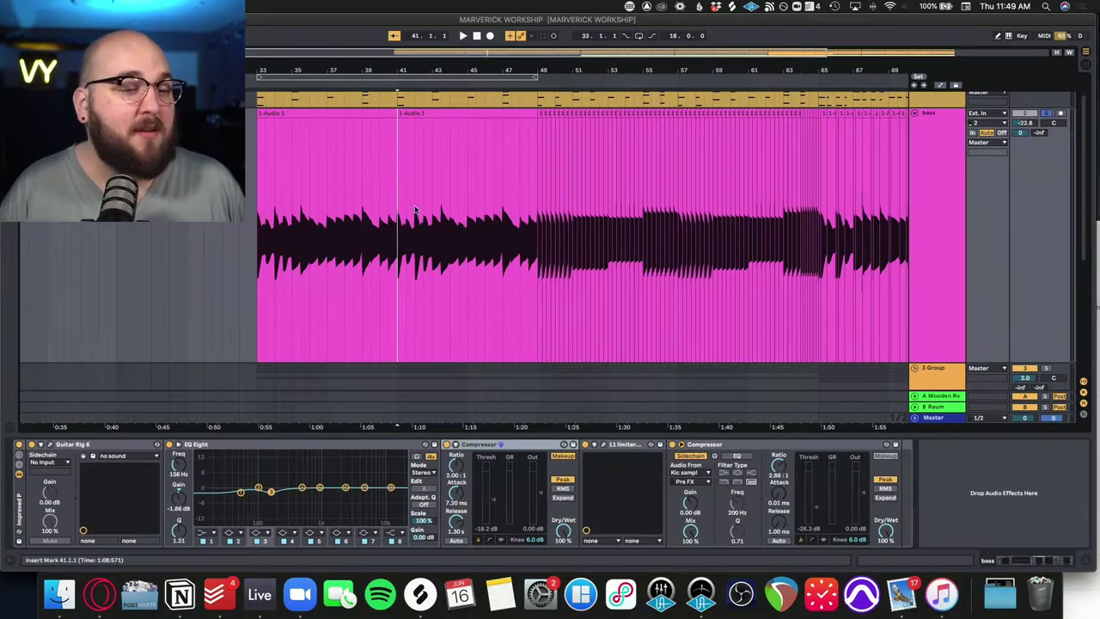
key(space)
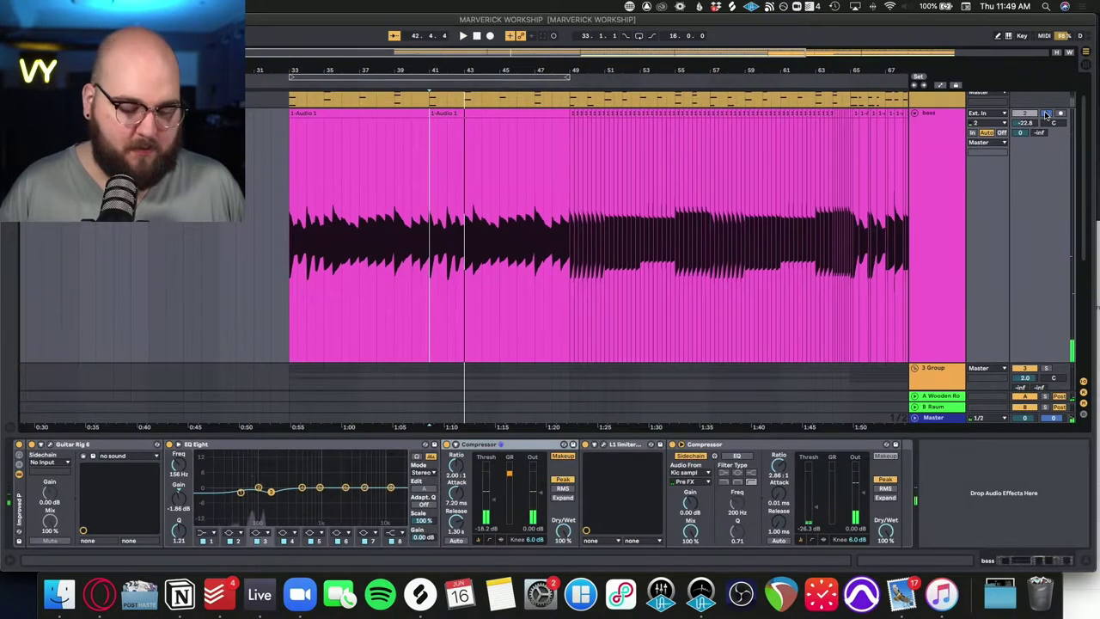
Zoom out to all tracks and show the A Wooden Room return's reverb settings
key(x)
click(952, 132)
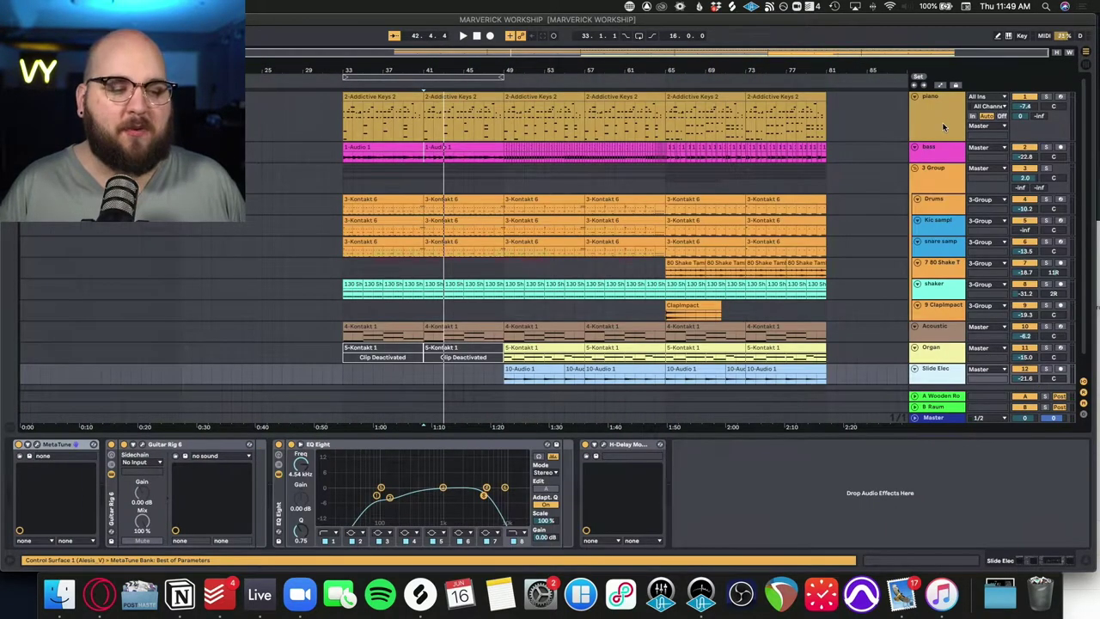
click(949, 397)
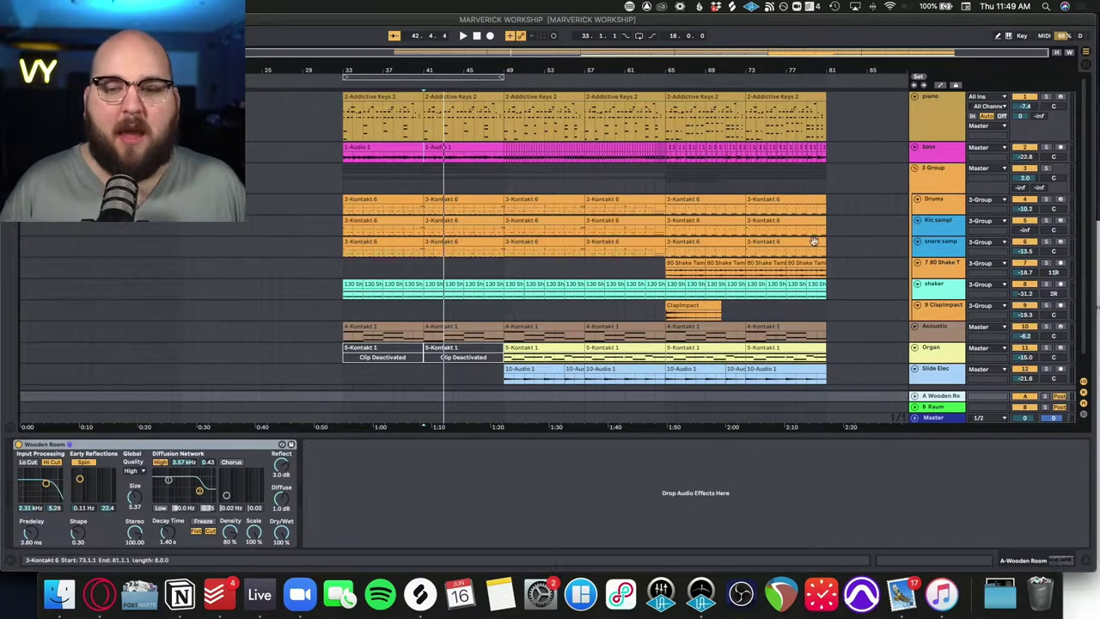
Make the bass and Drums lanes taller, replay from bar 49, and show the Drums devices
click(916, 147)
click(916, 147)
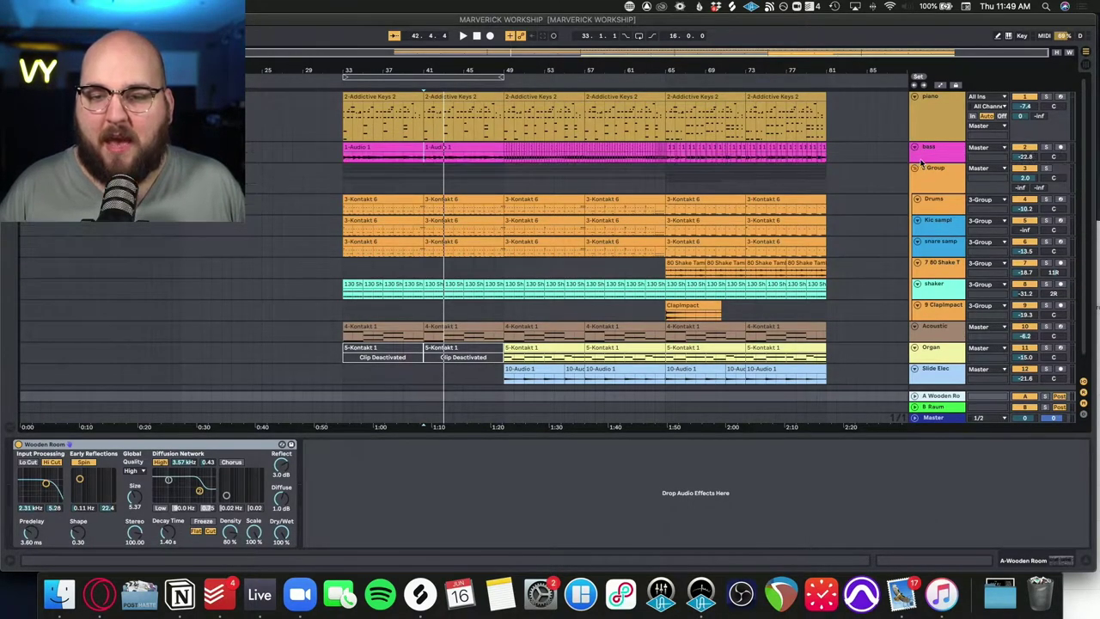
drag(917, 161, 918, 194)
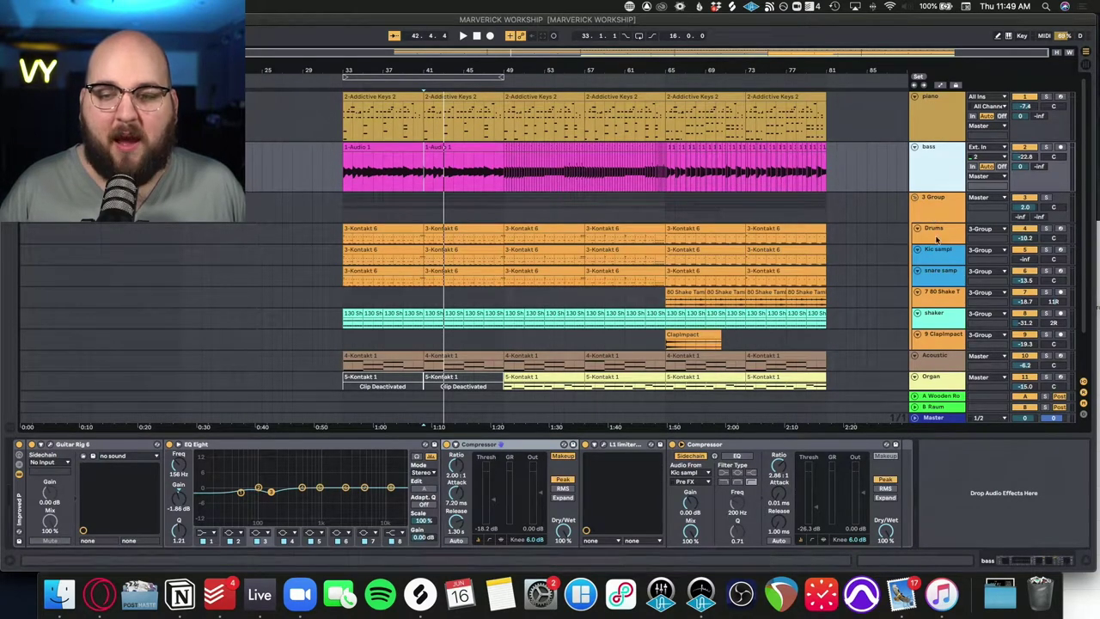
mouse_move(948, 241)
mouse_down()
mouse_move(958, 272)
mouse_move(990, 260)
mouse_move(938, 241)
mouse_up()
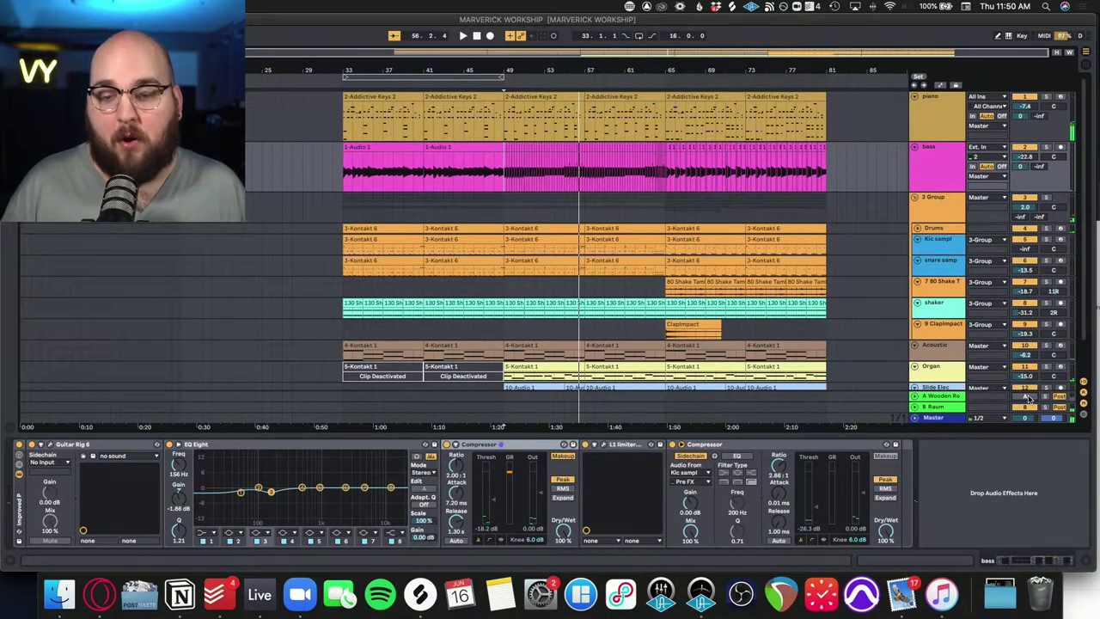
key(space)
key(space)
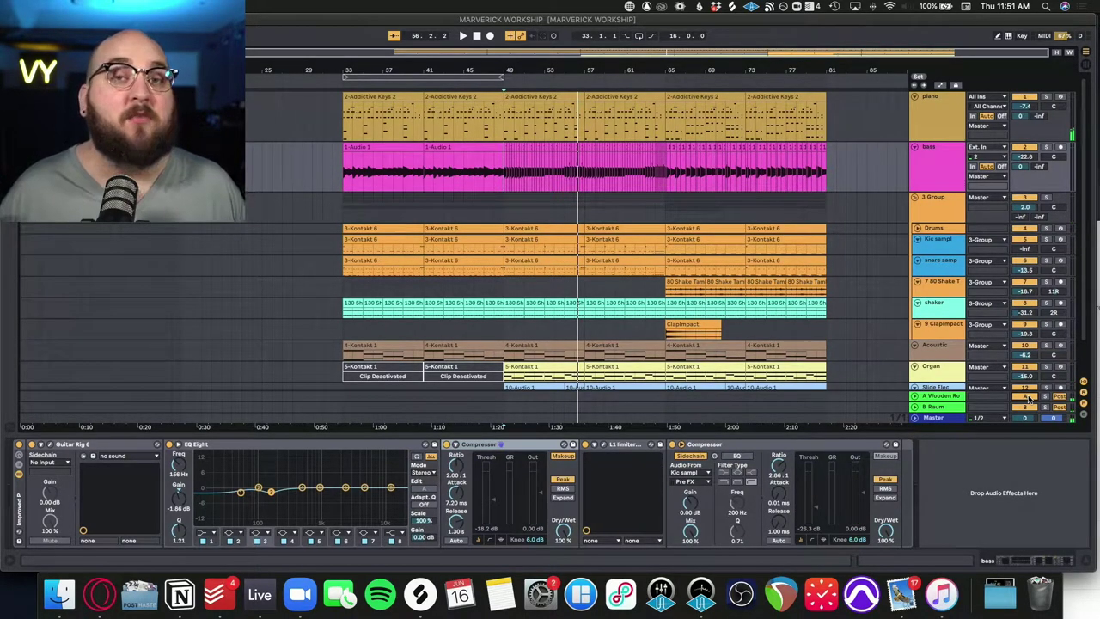
click(917, 231)
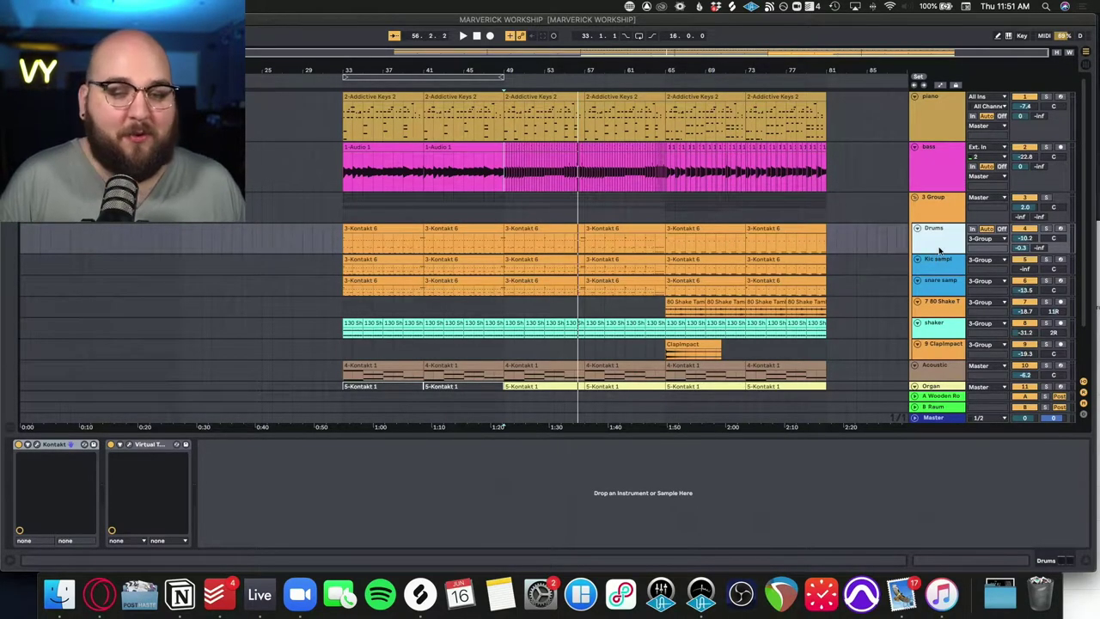
Solo the Acoustic track, play its clip from bar 49, and open its Strummed Acoustic Kontakt instrument
scroll(936, 284, down, 2)
click(929, 323)
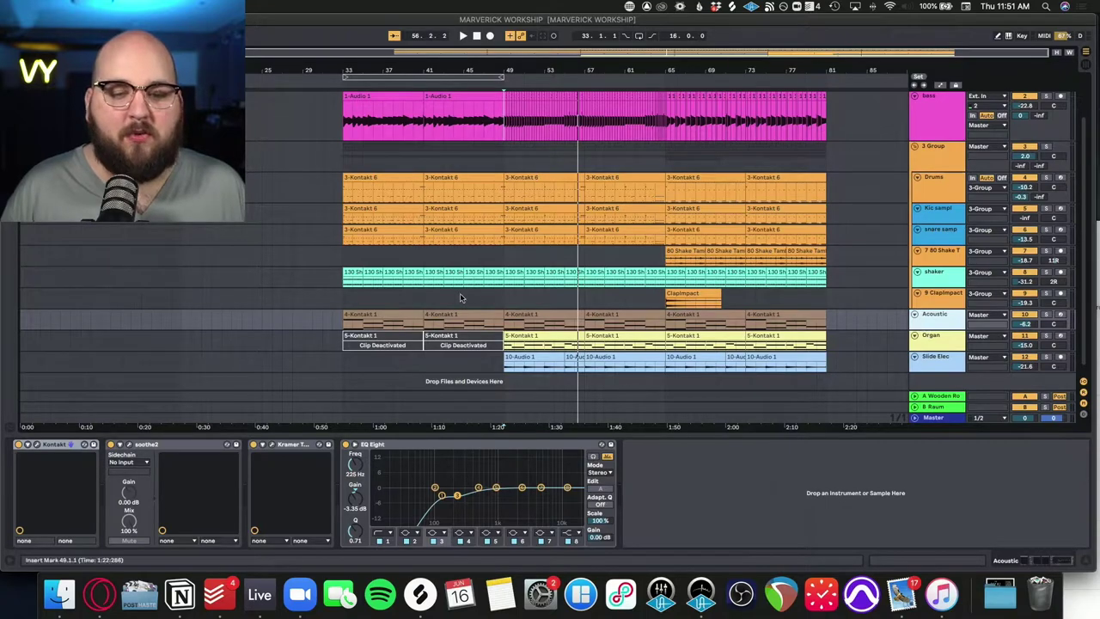
click(505, 324)
key(z)
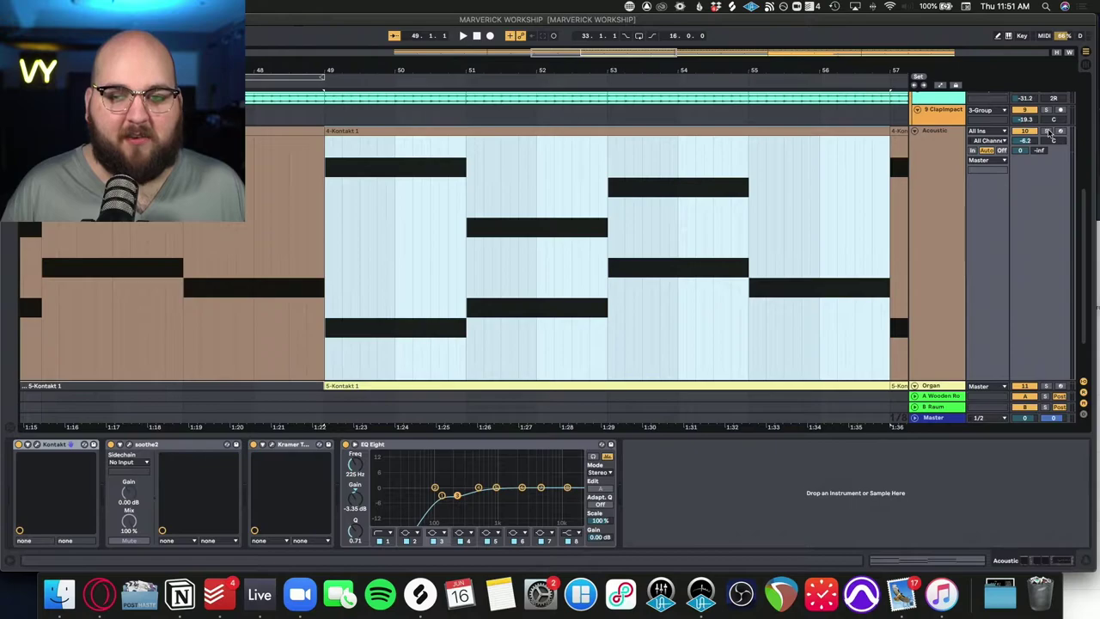
click(1047, 131)
key(space)
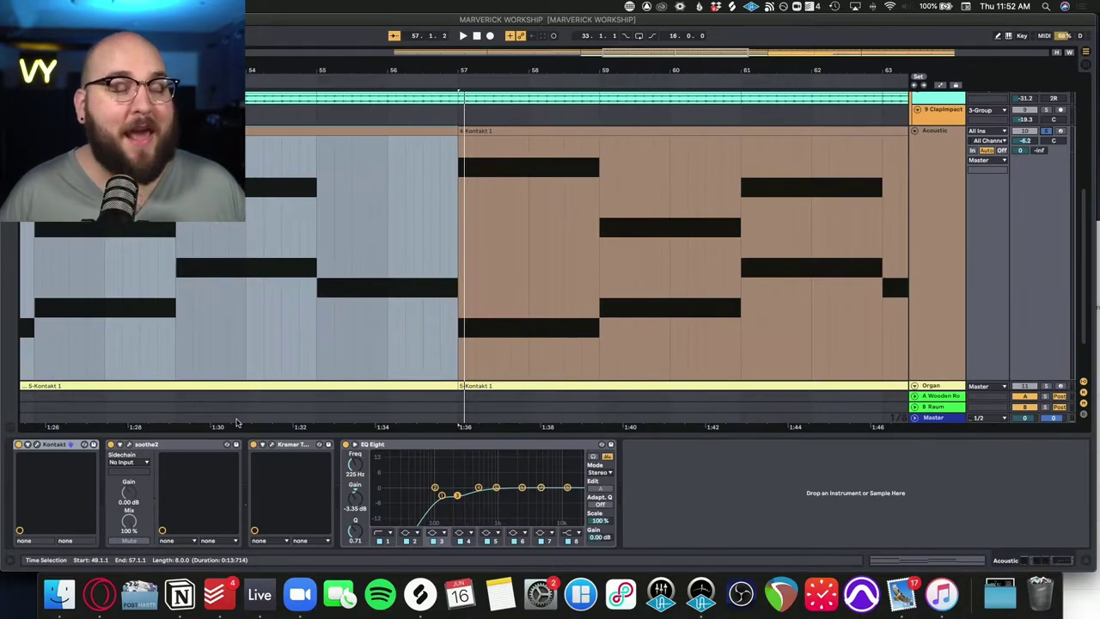
click(37, 445)
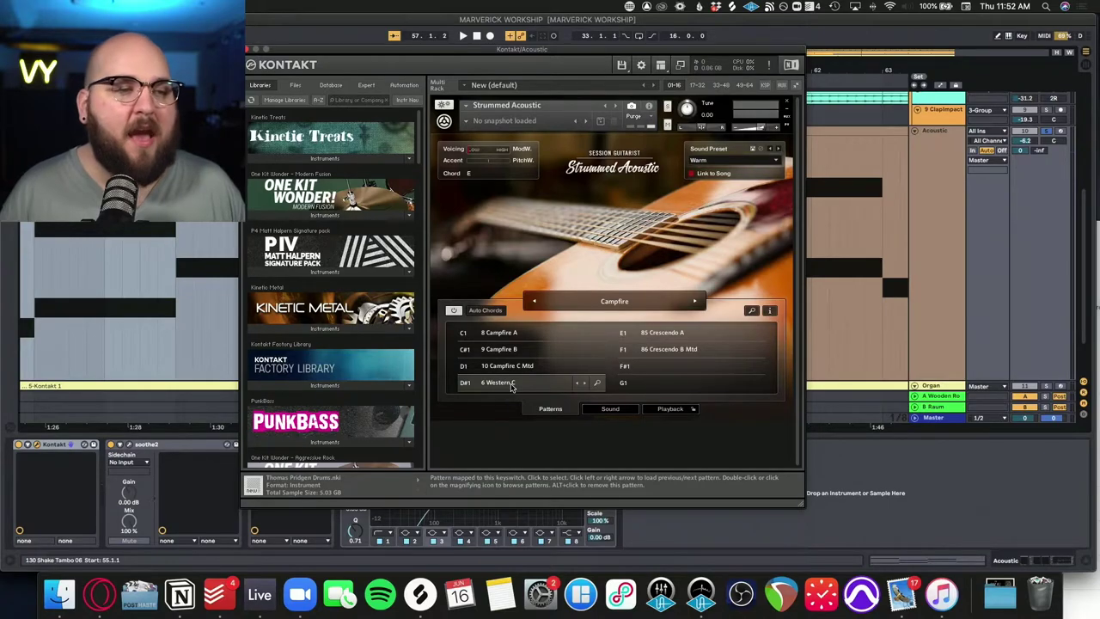
Close the Kontakt window and play the soloed Acoustic part from bar 33
click(248, 50)
scroll(278, 215, down, 5)
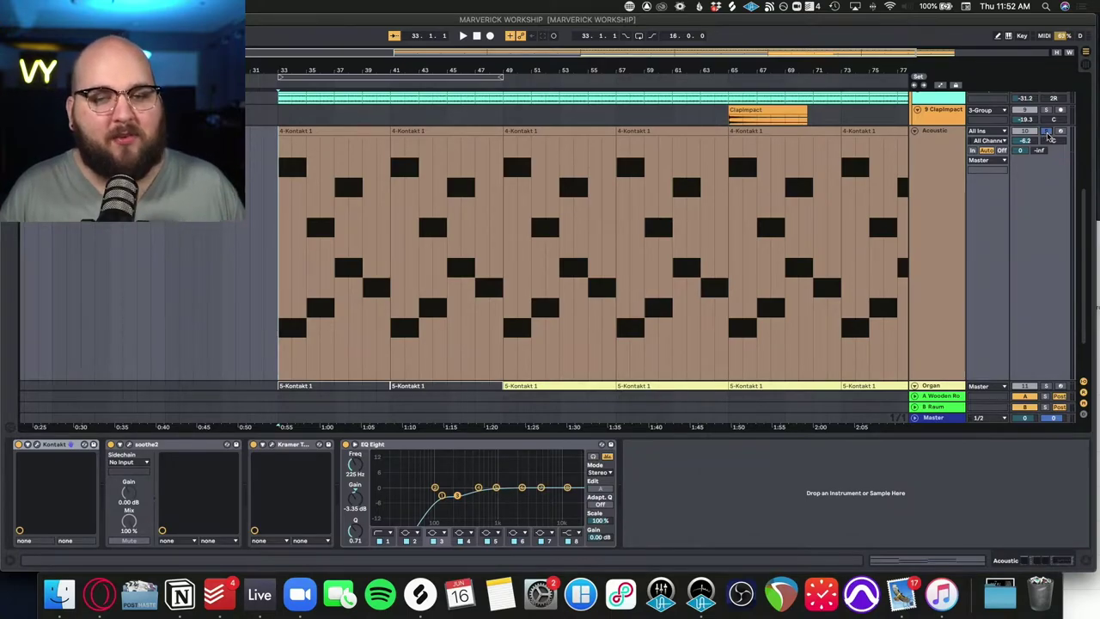
click(1025, 132)
key(space)
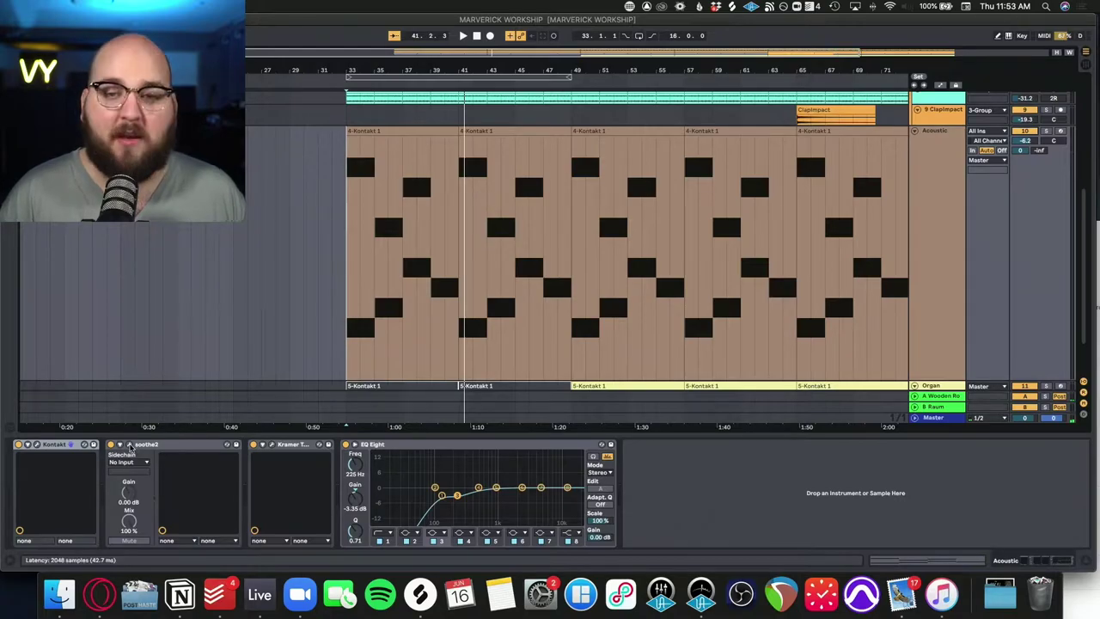
click(129, 445)
drag(170, 69, 482, 66)
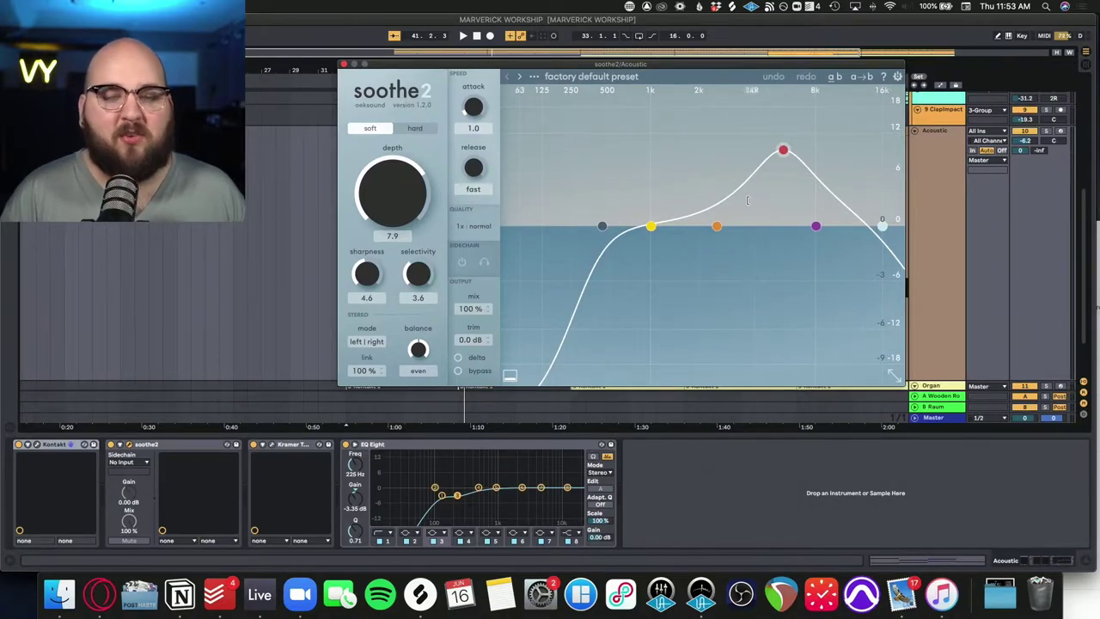
key(space)
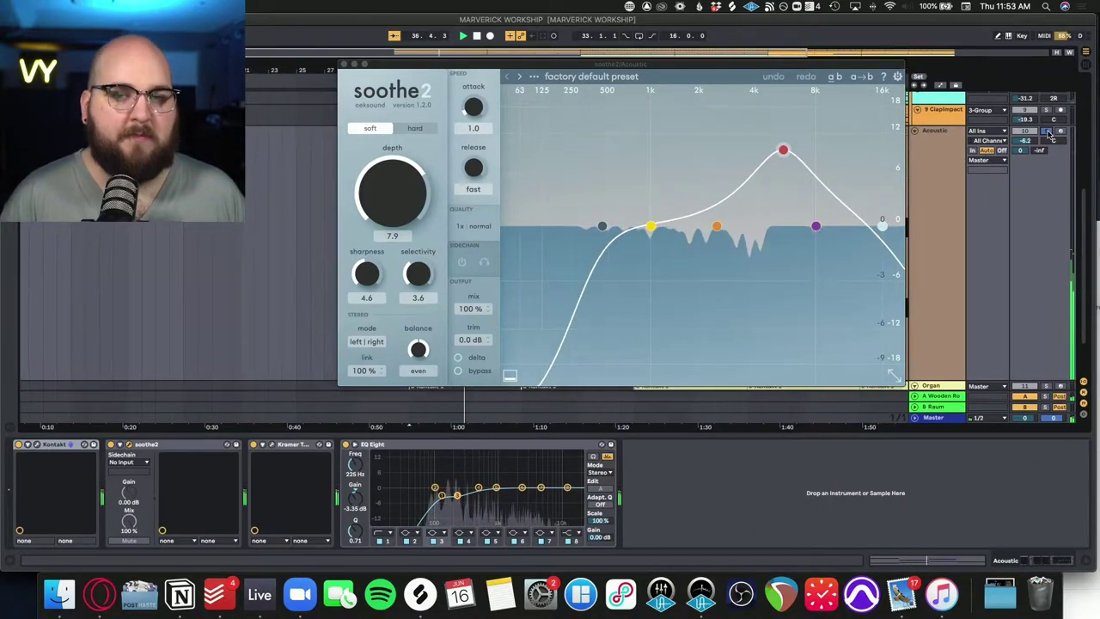
key(space)
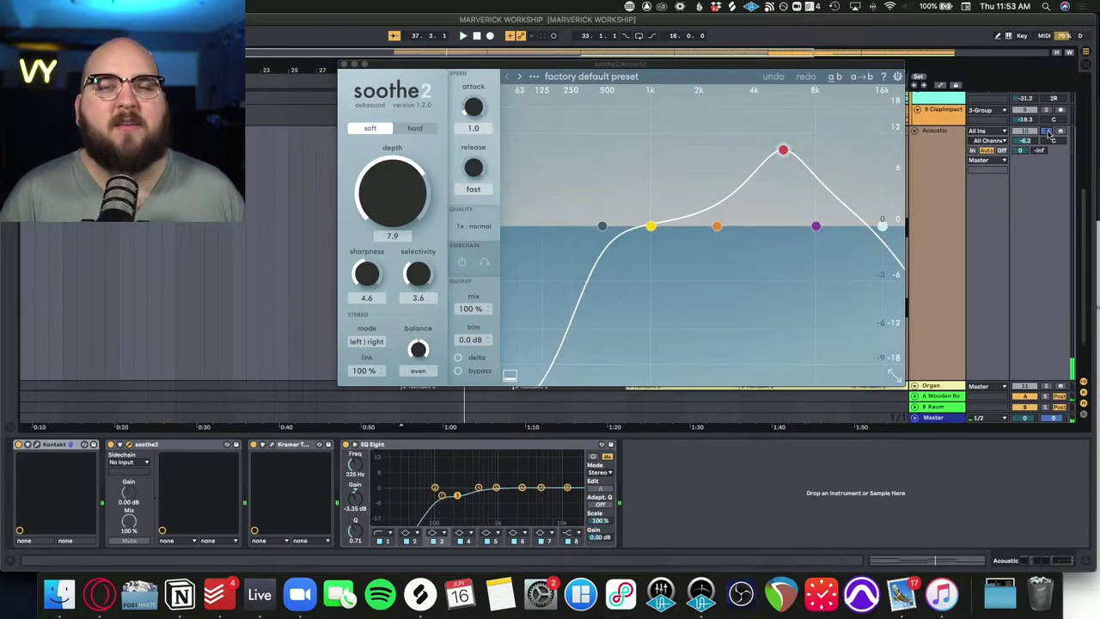
click(343, 64)
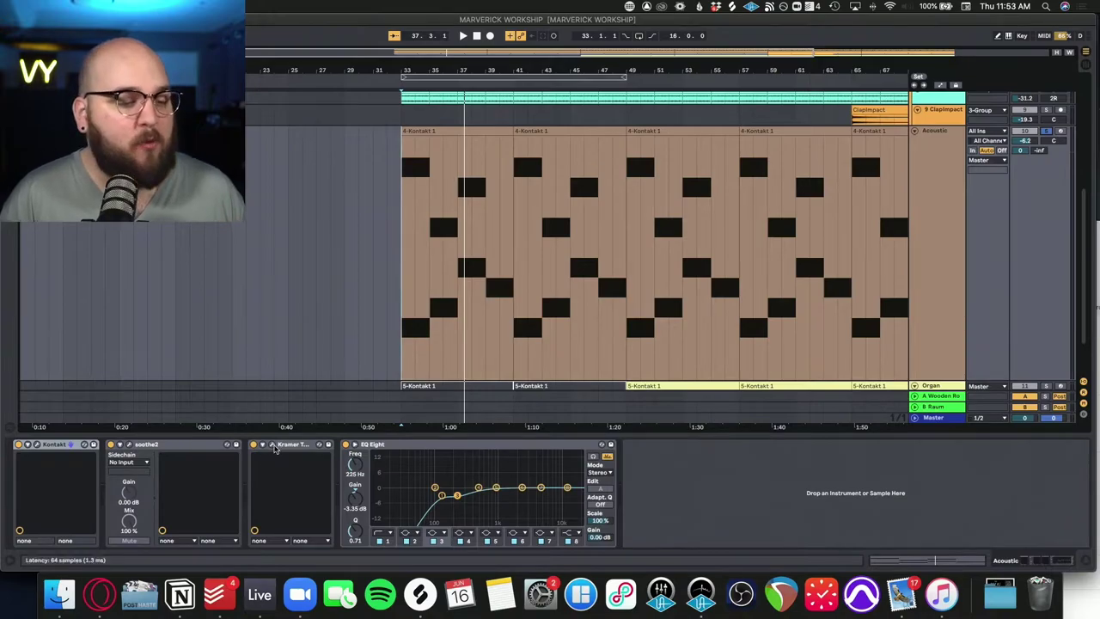
Audition the Acoustic track's Kramer Master Tape plugin during playback, then close it and select EQ Eight
click(272, 445)
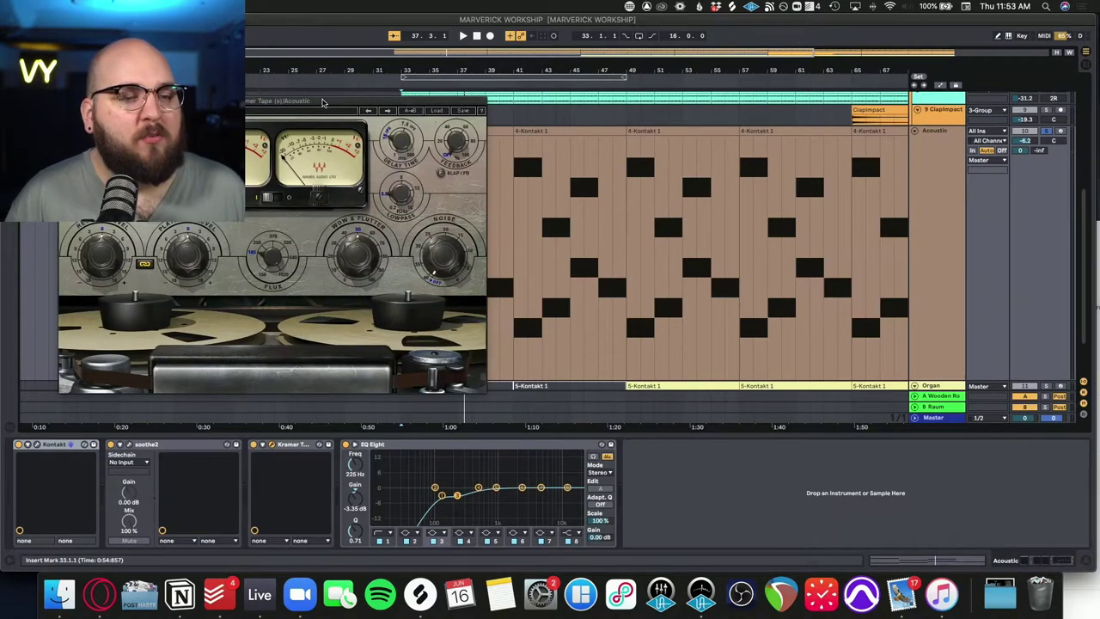
drag(323, 102, 646, 94)
key(space)
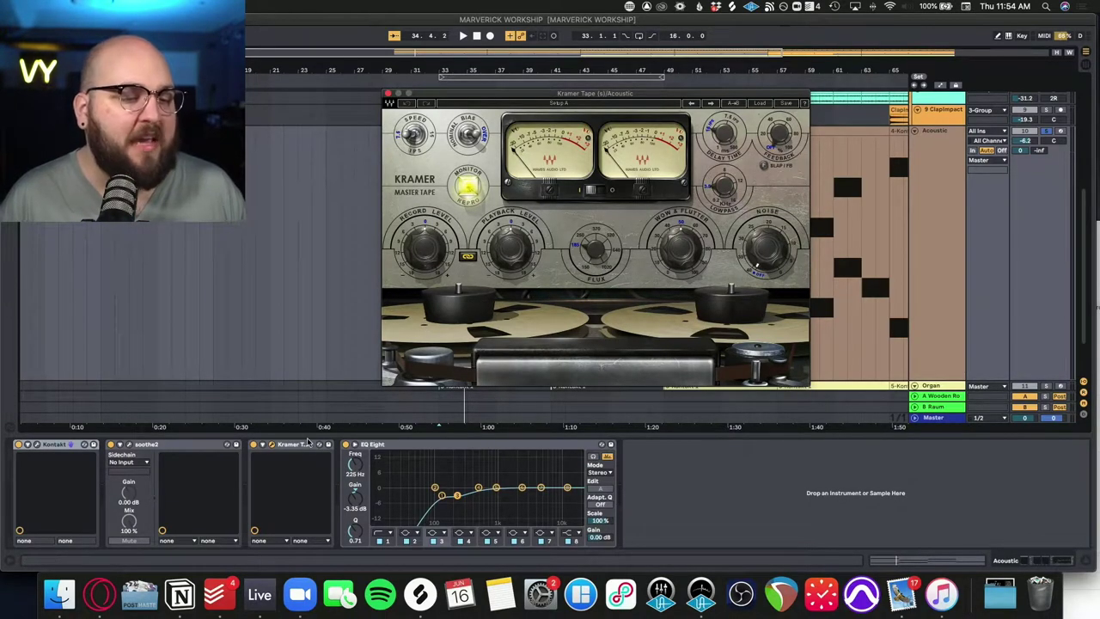
key(space)
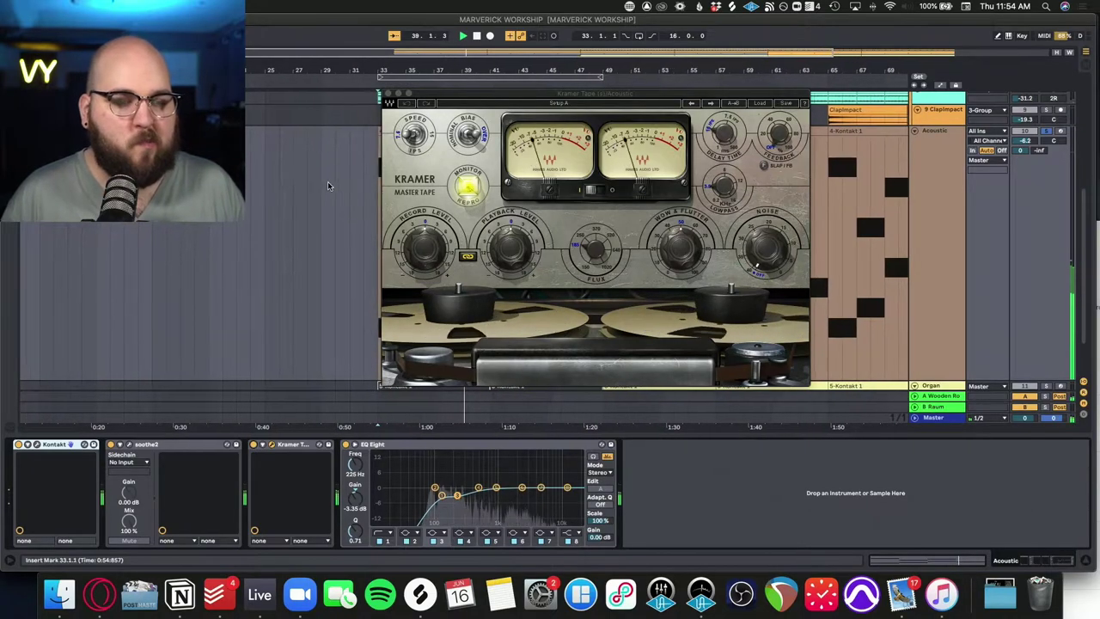
click(386, 93)
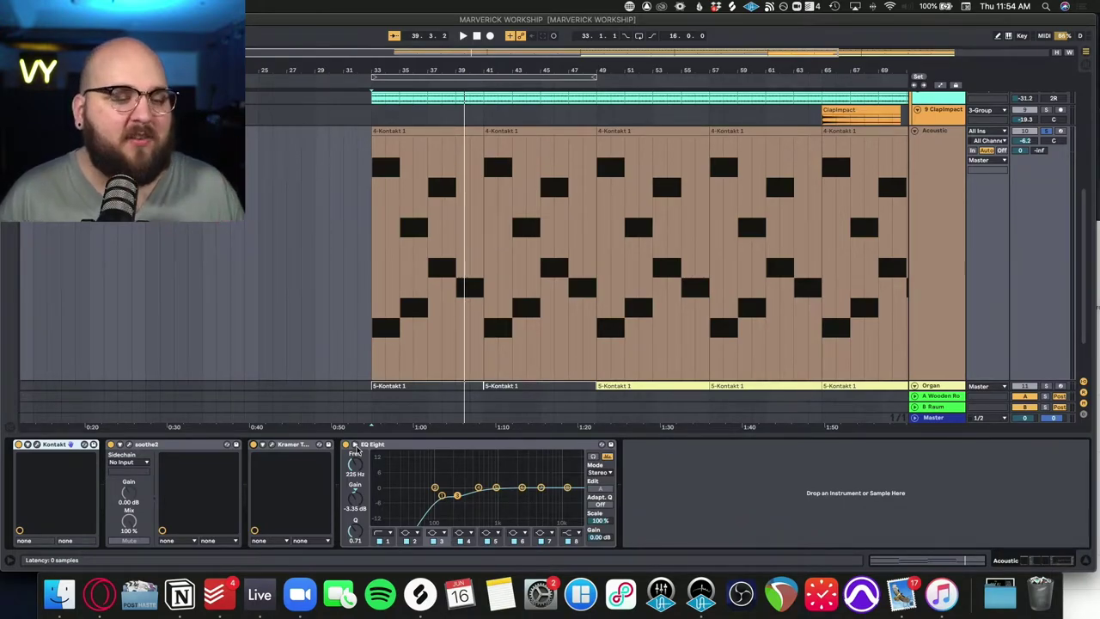
click(368, 446)
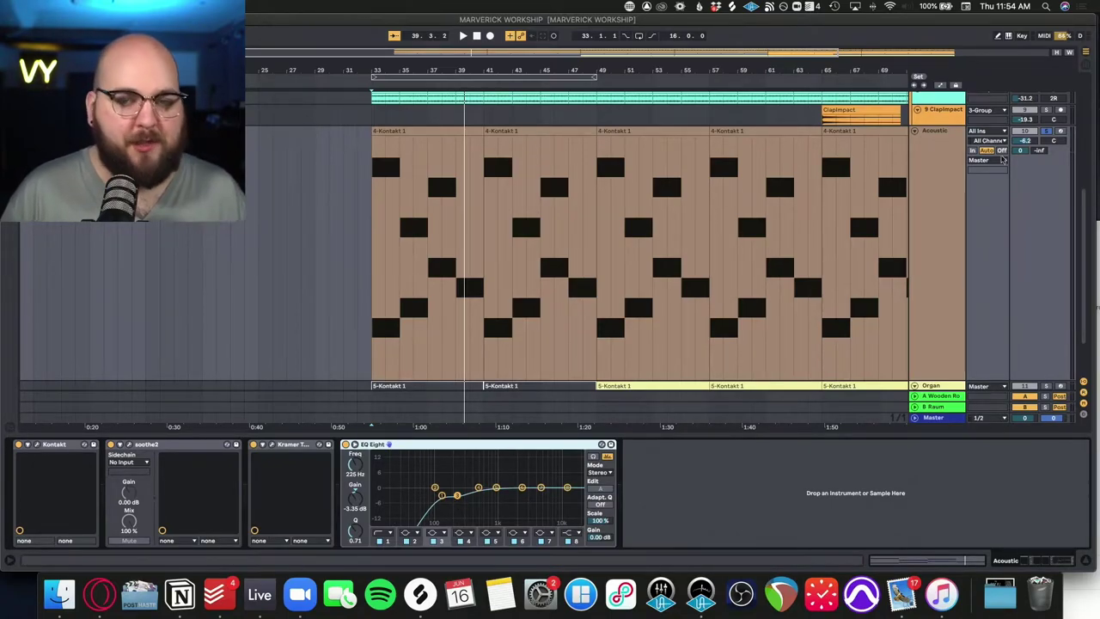
Focus on the Organ clip spanning bars 49–57 and play the organ part
key(x)
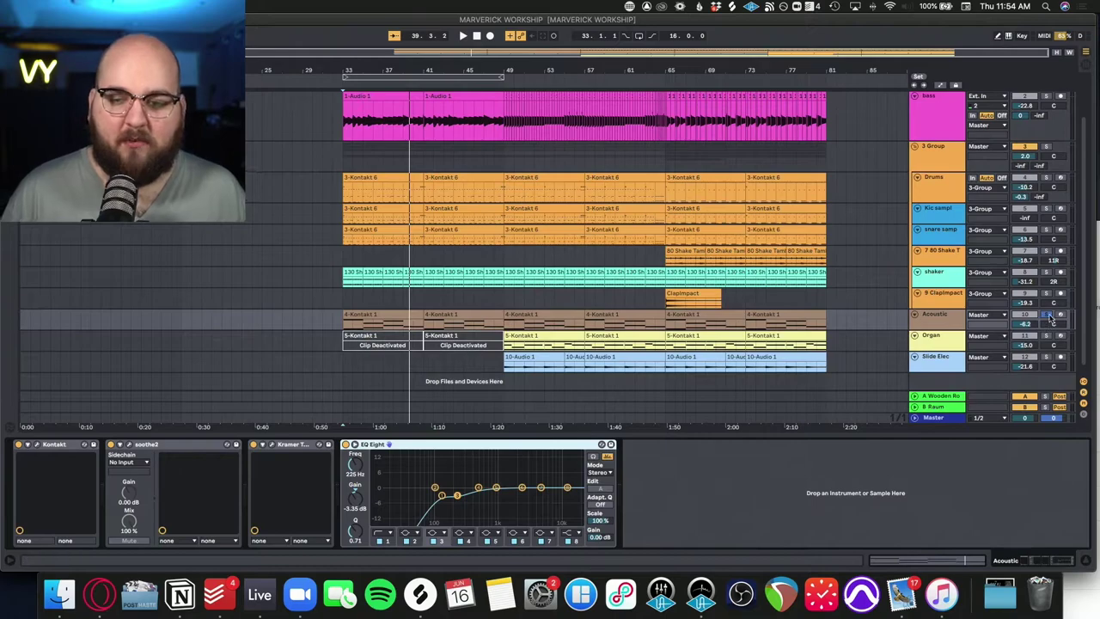
click(550, 336)
key(z)
key(x)
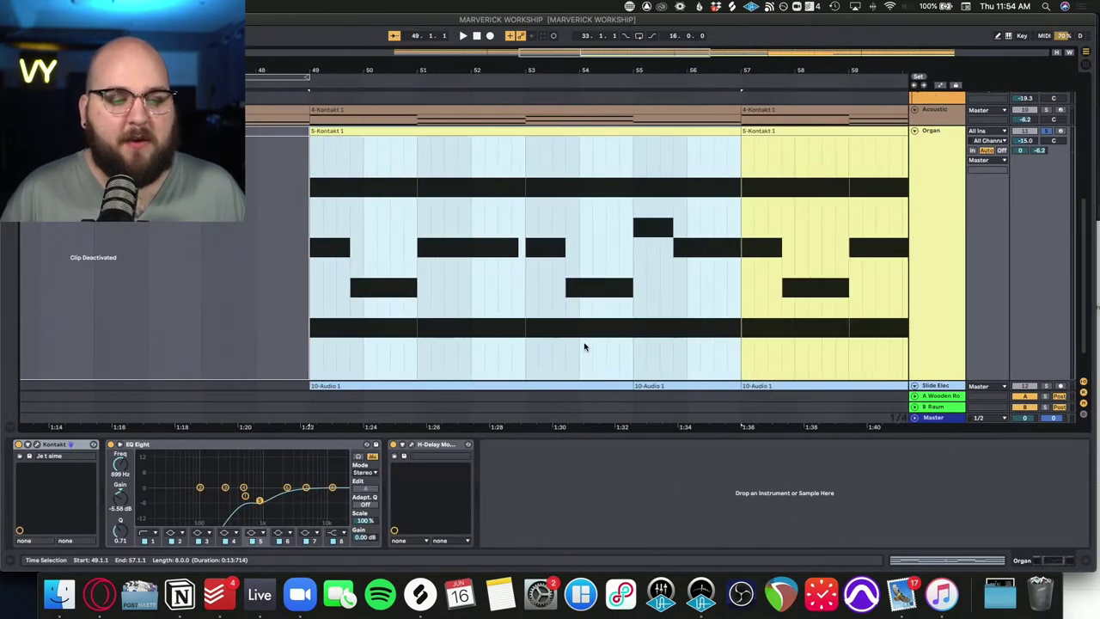
key(space)
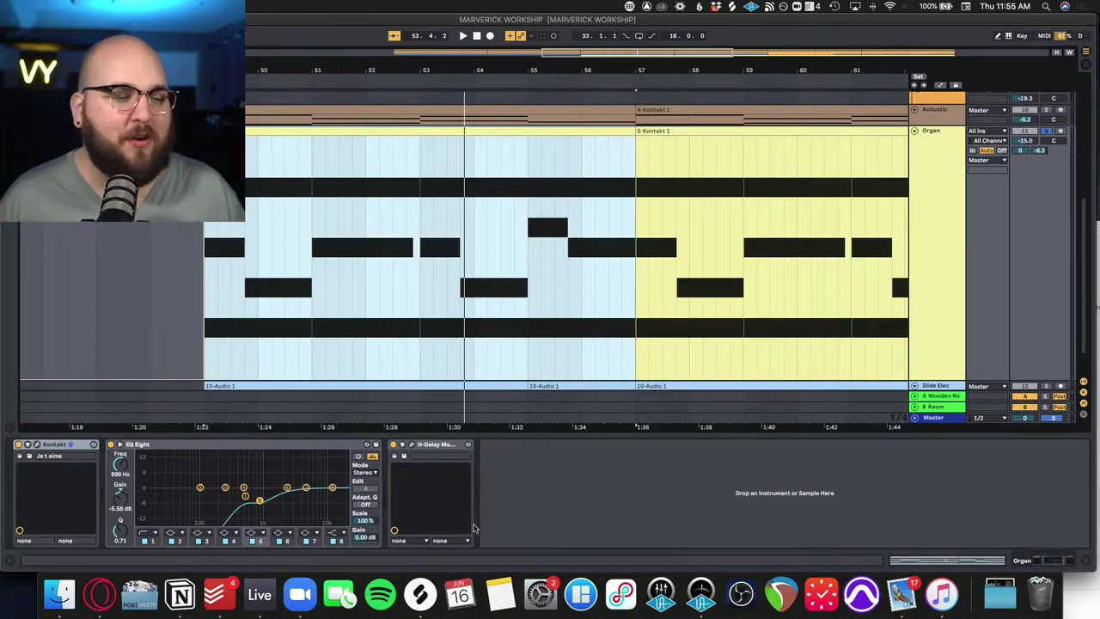
Bypass the Organ track's EQ Eight and replay the organ part unfiltered
click(1021, 408)
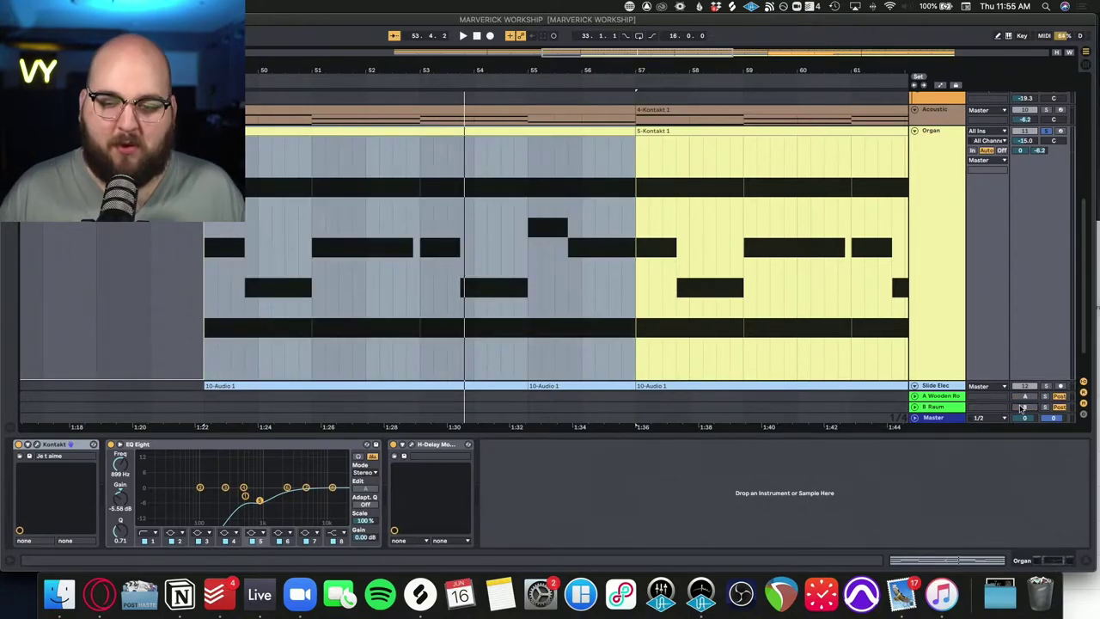
click(111, 444)
key(space)
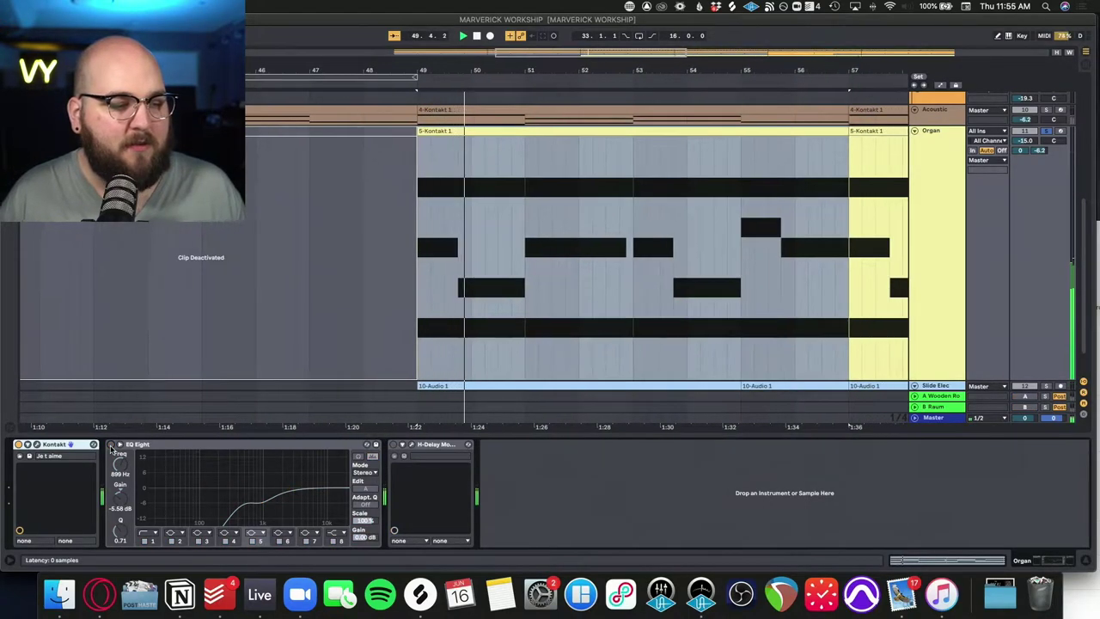
Inspect the organ's Kontakt Je t'aime instrument, re-enable EQ Eight, and replay from bar 49
click(37, 445)
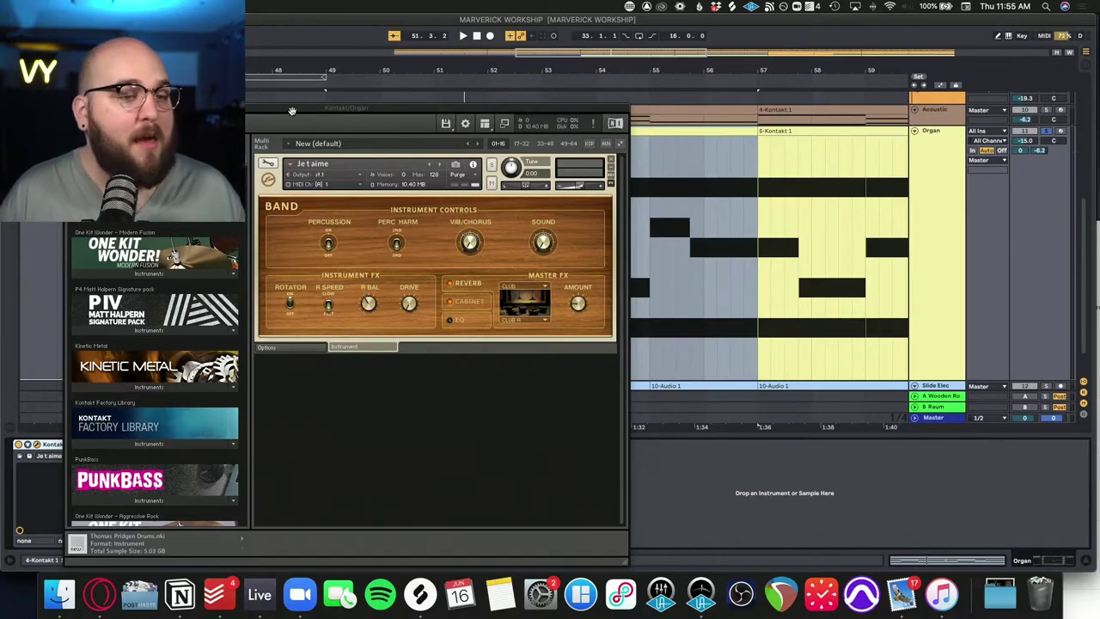
drag(276, 109, 375, 105)
click(110, 447)
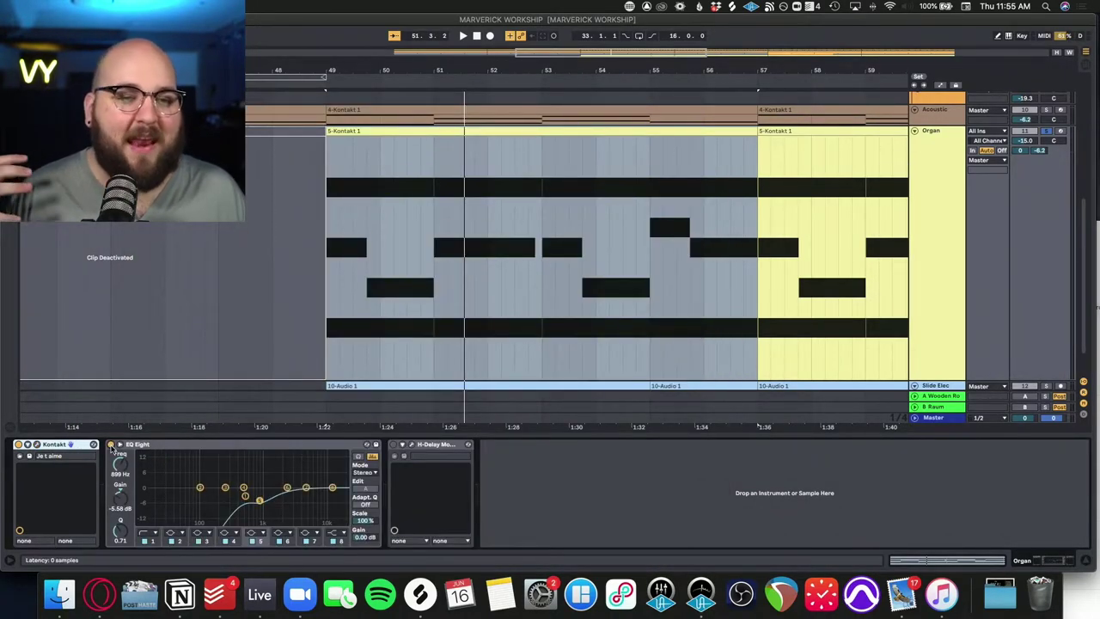
key(space)
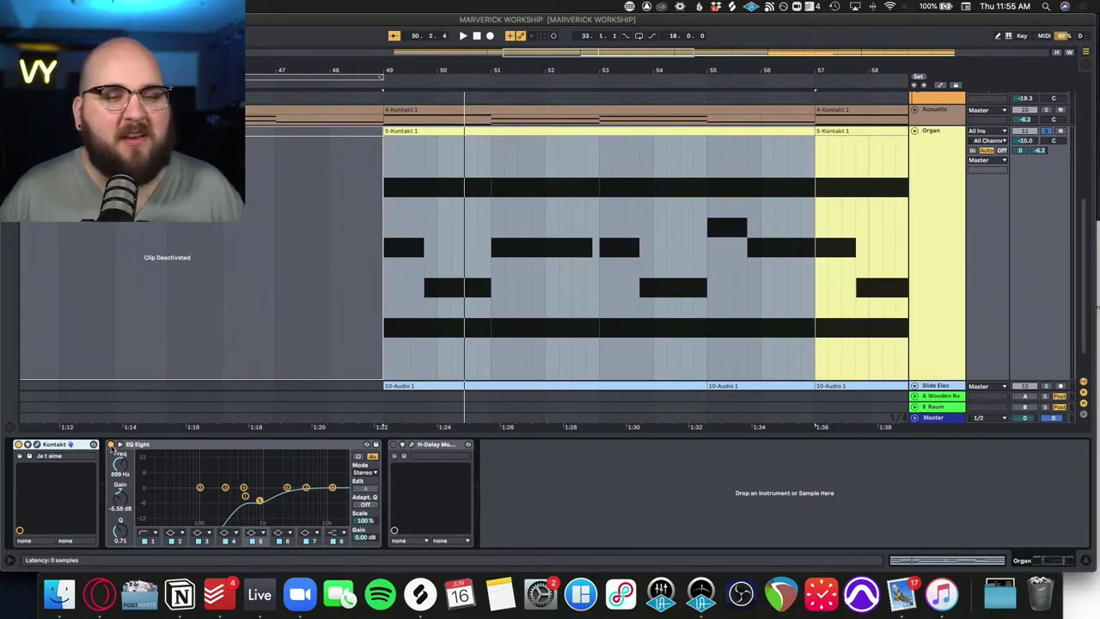
Audition the organ with its H-Delay window shown, then select the B Raum return track
click(415, 446)
drag(292, 54, 533, 104)
key(space)
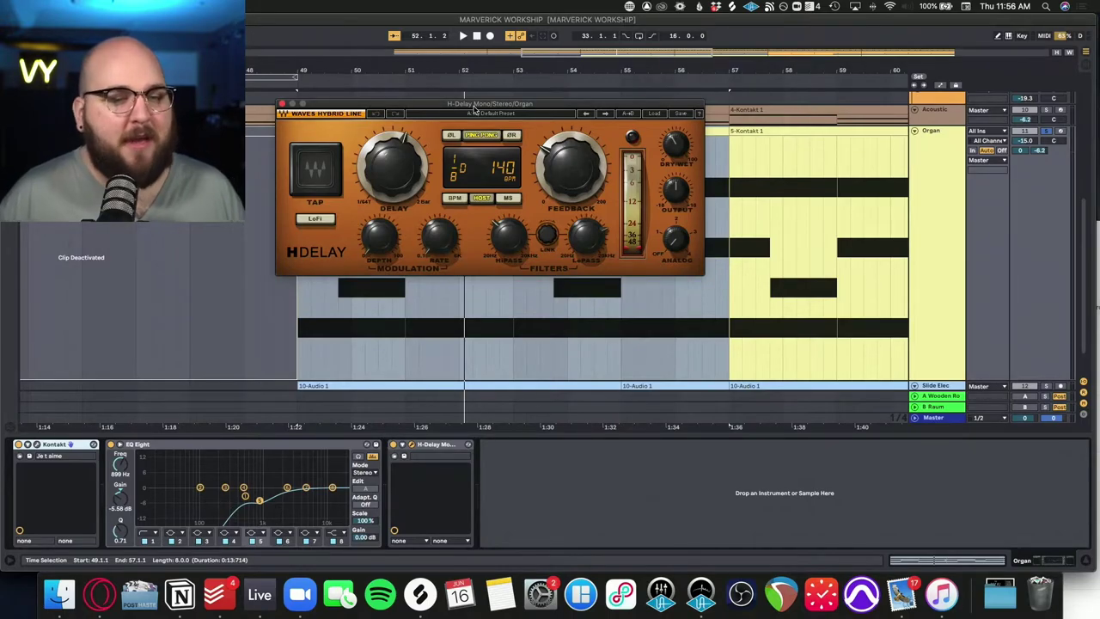
key(super+alt+p)
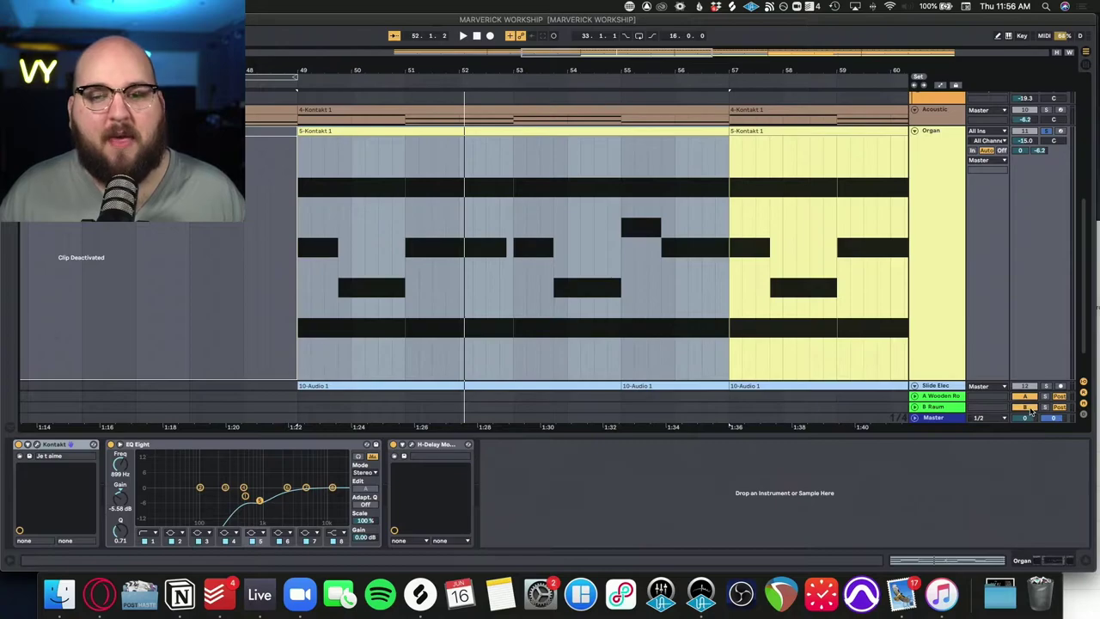
click(951, 408)
Show the B Raum track's Raum reverb on its INIT - Raum preset, then close it
key(super+alt+p)
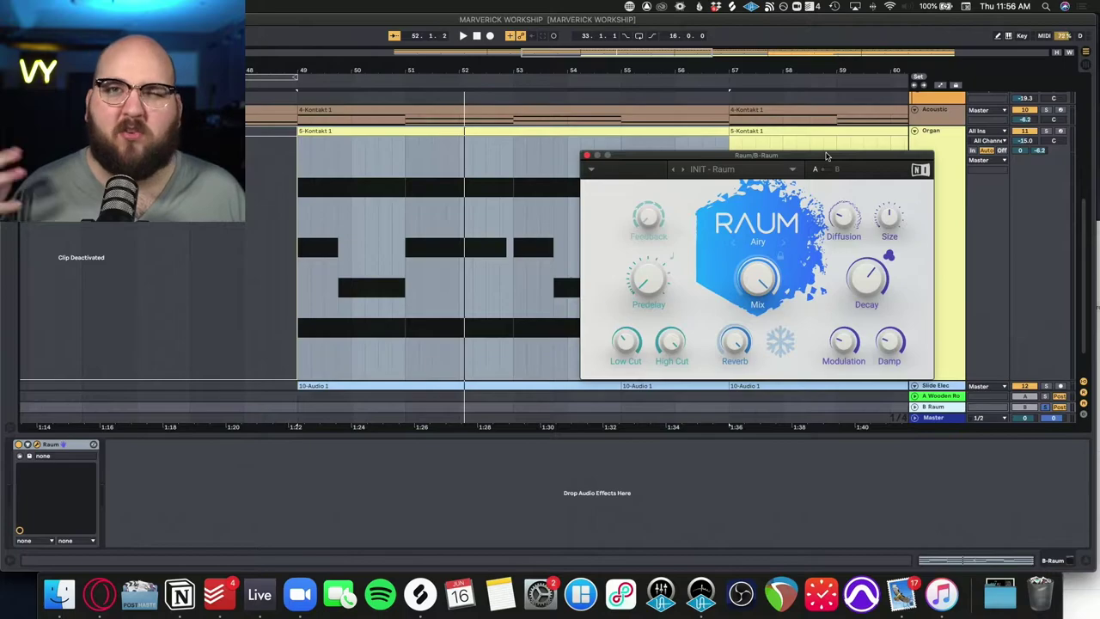
drag(826, 156, 806, 155)
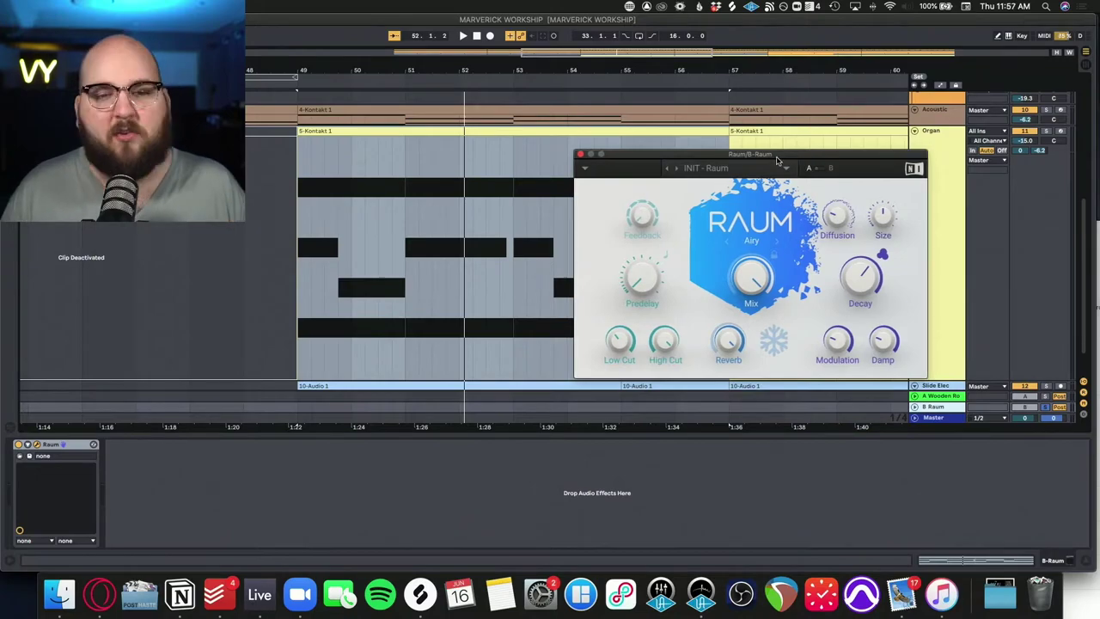
drag(805, 155, 796, 150)
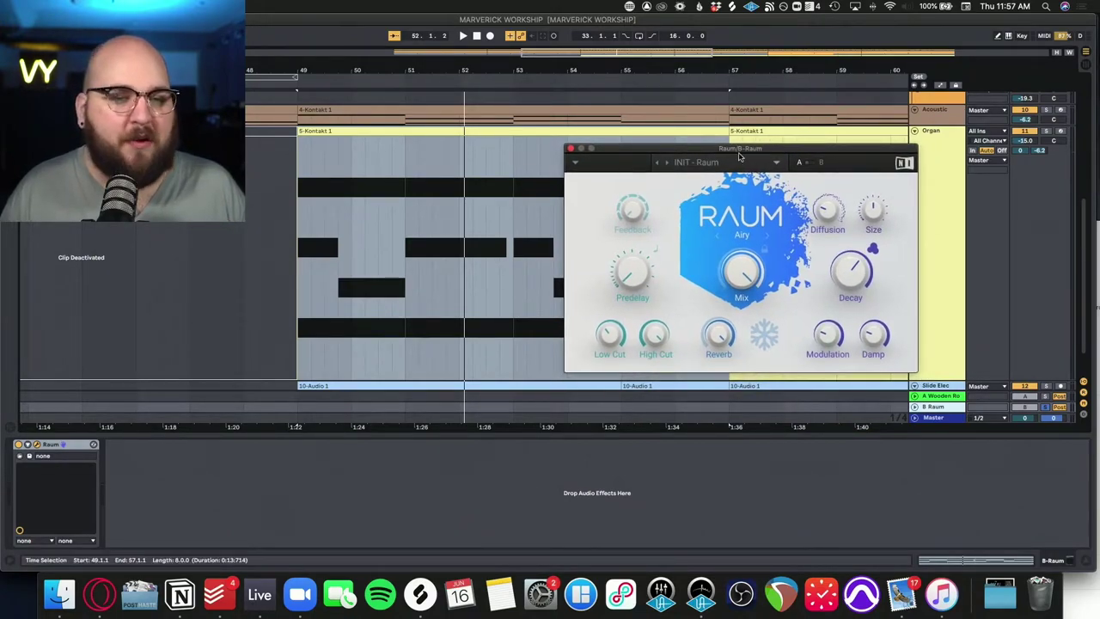
click(571, 150)
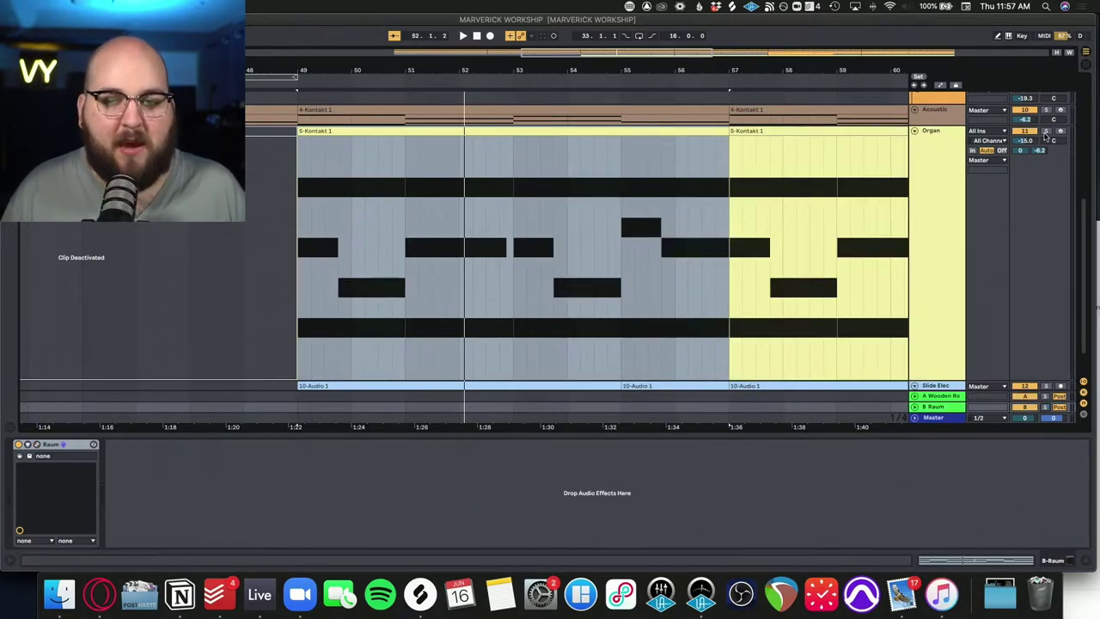
Play the organ section again from bar 49 through bar 52
key(space)
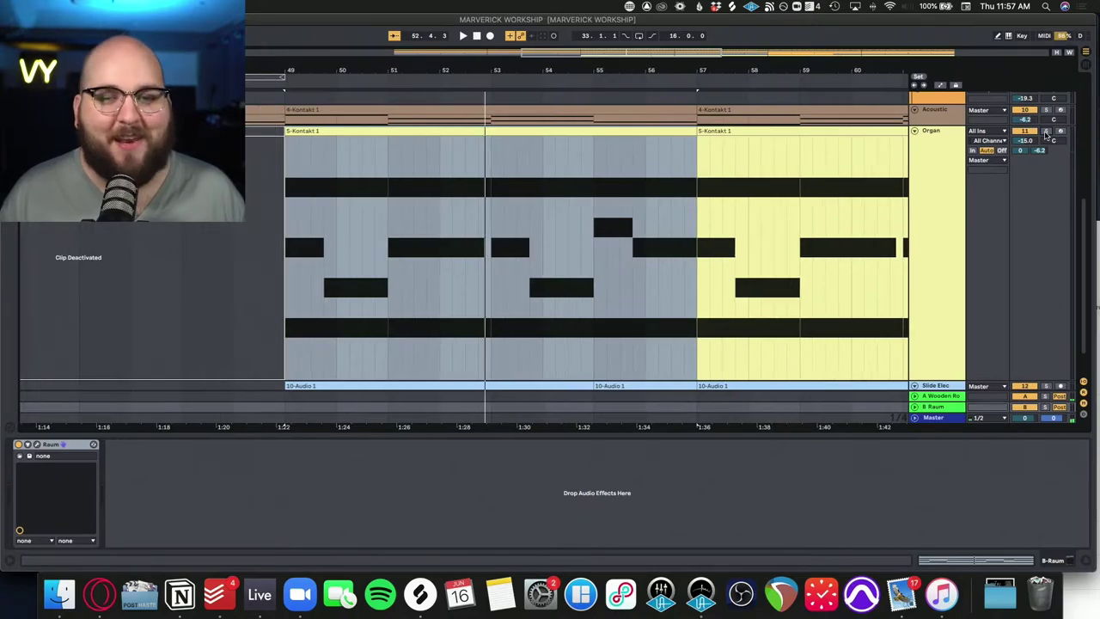
Zoom in on the Slide Elec track and play its repeating hits from bar 49
key(x)
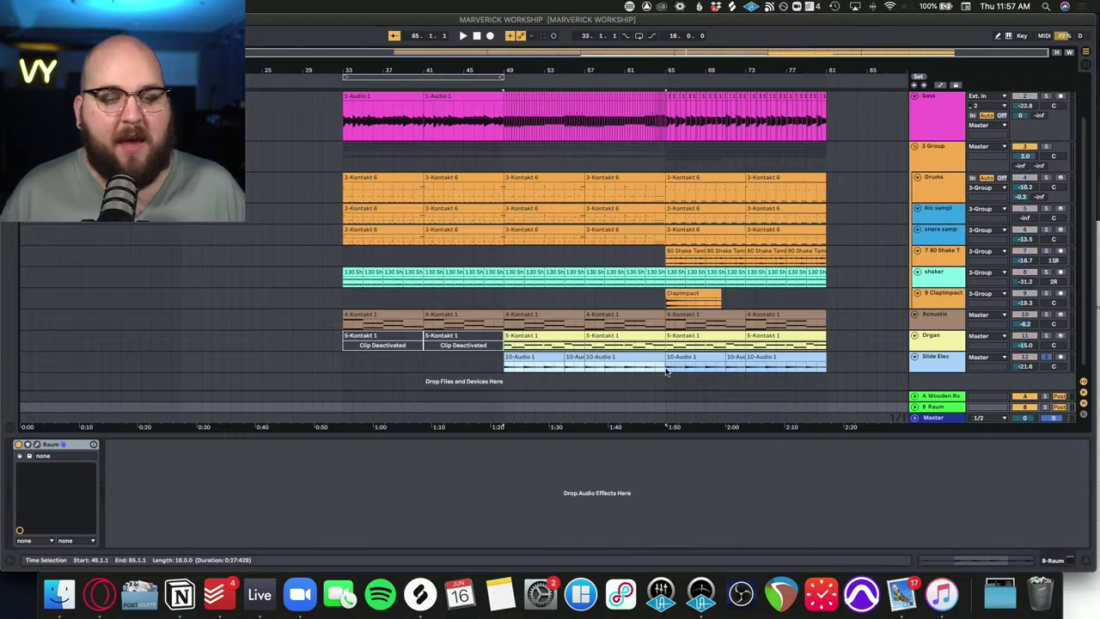
click(666, 371)
key(z)
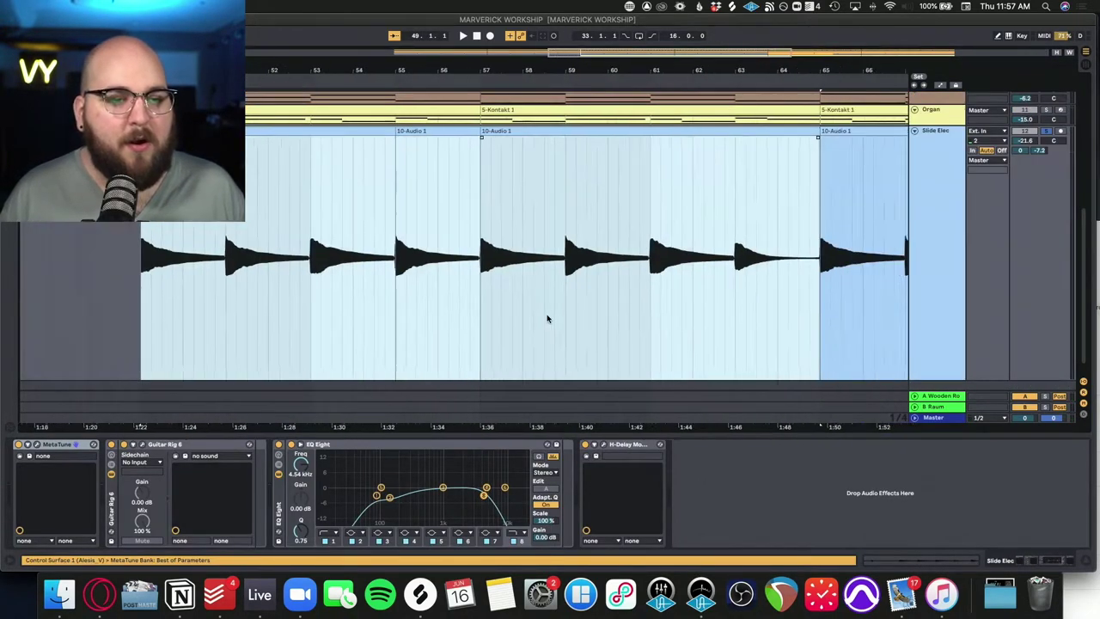
key(space)
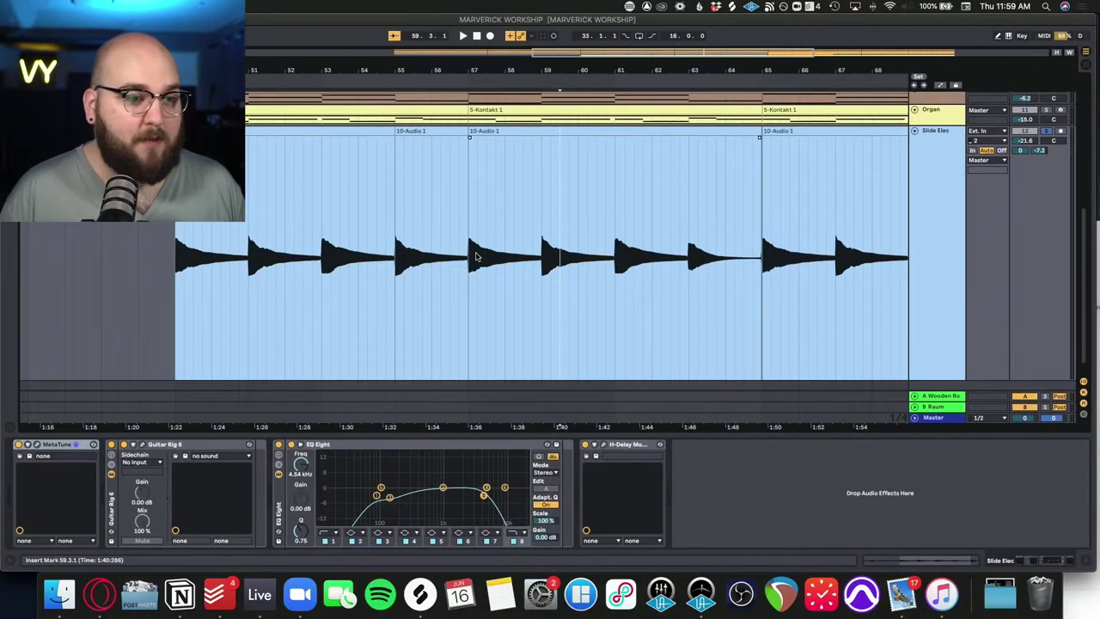
Try several ranges in the Slide Elec clip, then set the start at bar 49 and play
drag(469, 258, 759, 288)
click(323, 256)
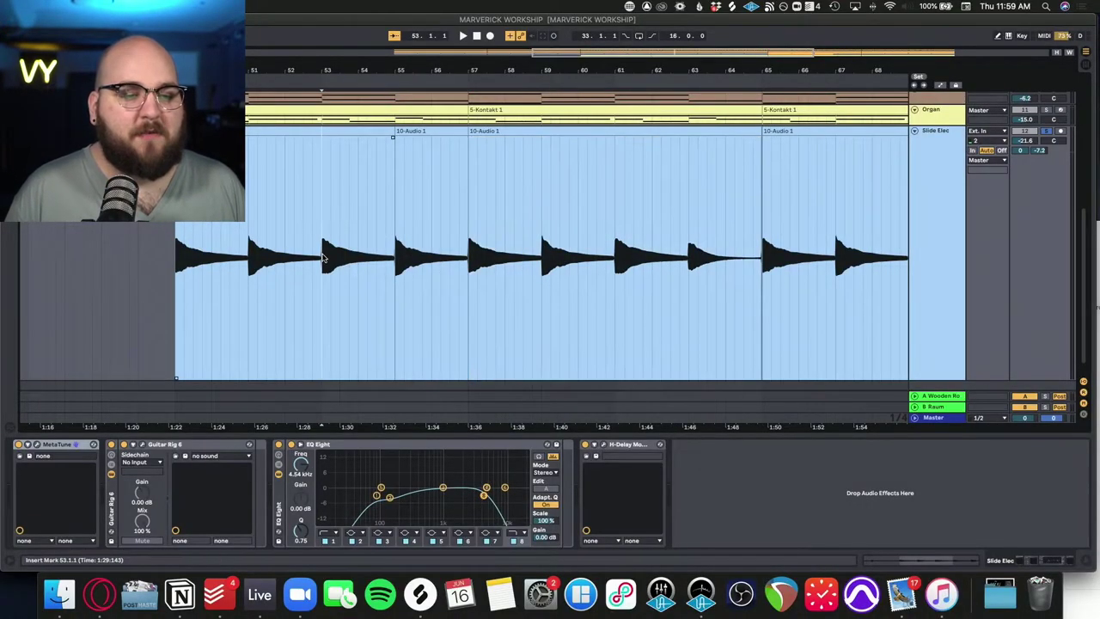
drag(395, 216, 406, 217)
drag(248, 201, 321, 201)
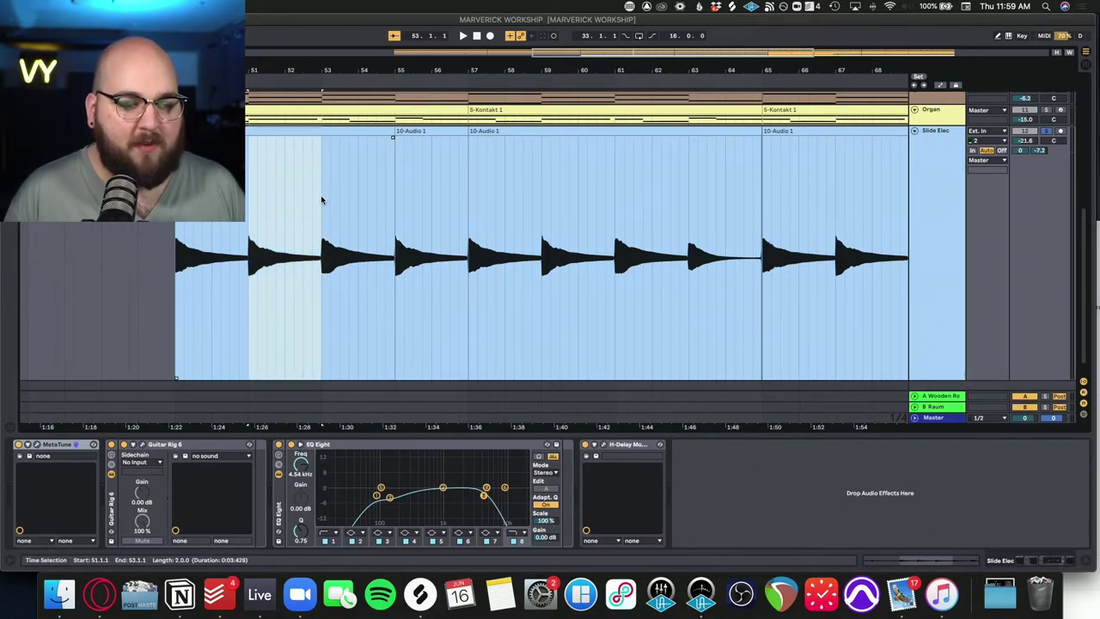
drag(396, 186, 472, 184)
click(178, 189)
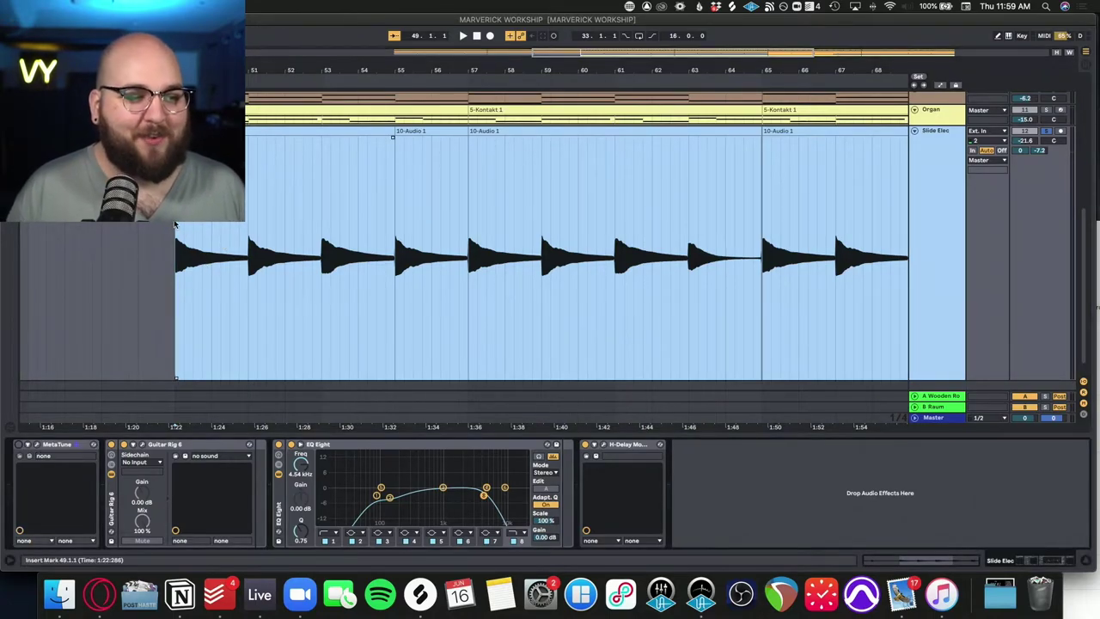
key(space)
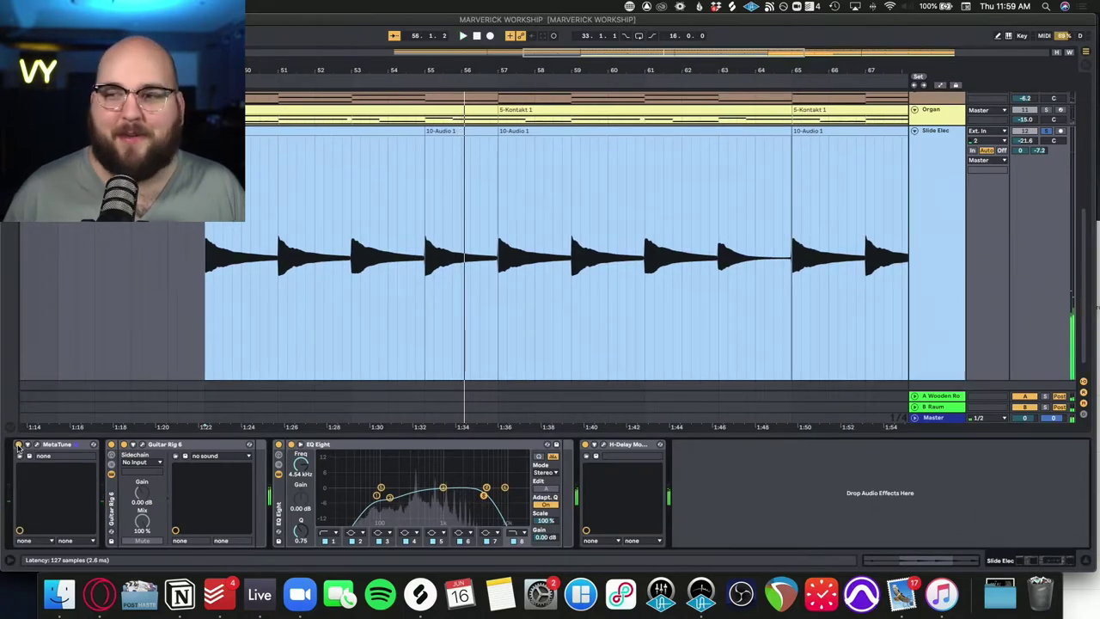
Replay from bar 49, set MetaTune's Amount near 94.5, and keep the key at E major
key(space)
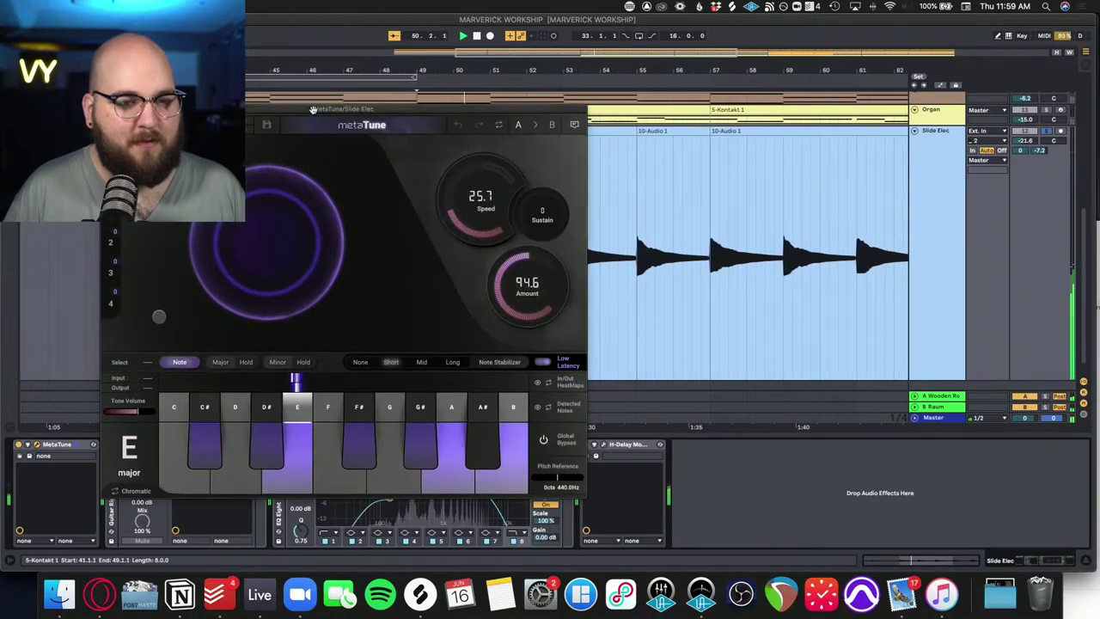
mouse_move(315, 114)
mouse_down()
mouse_move(759, 62)
mouse_move(749, 60)
mouse_up()
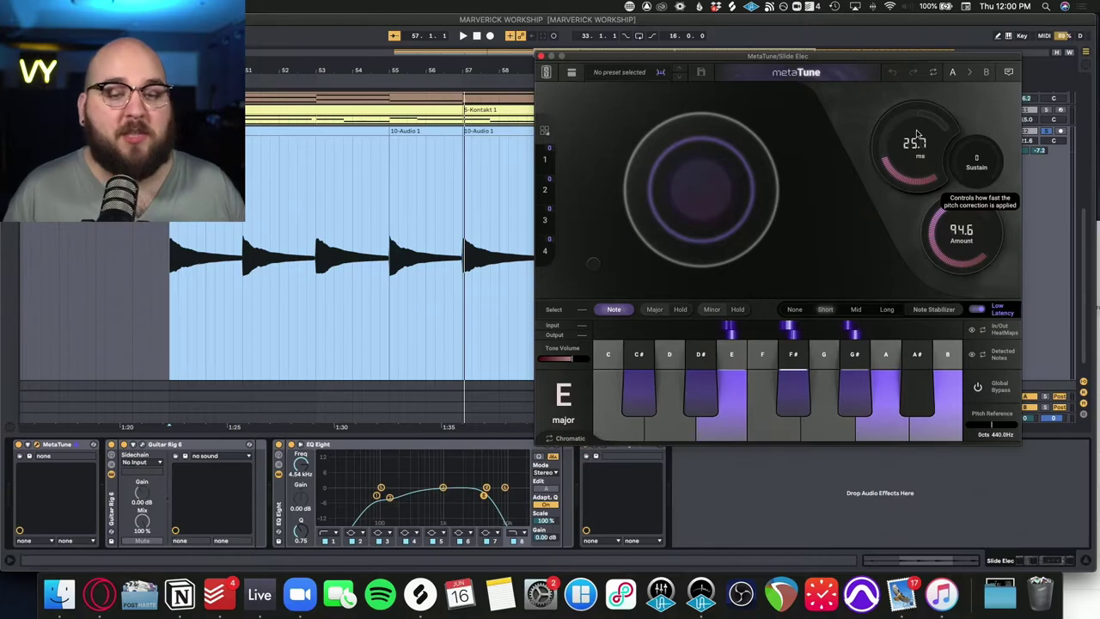
drag(955, 238, 948, 217)
click(563, 397)
click(770, 470)
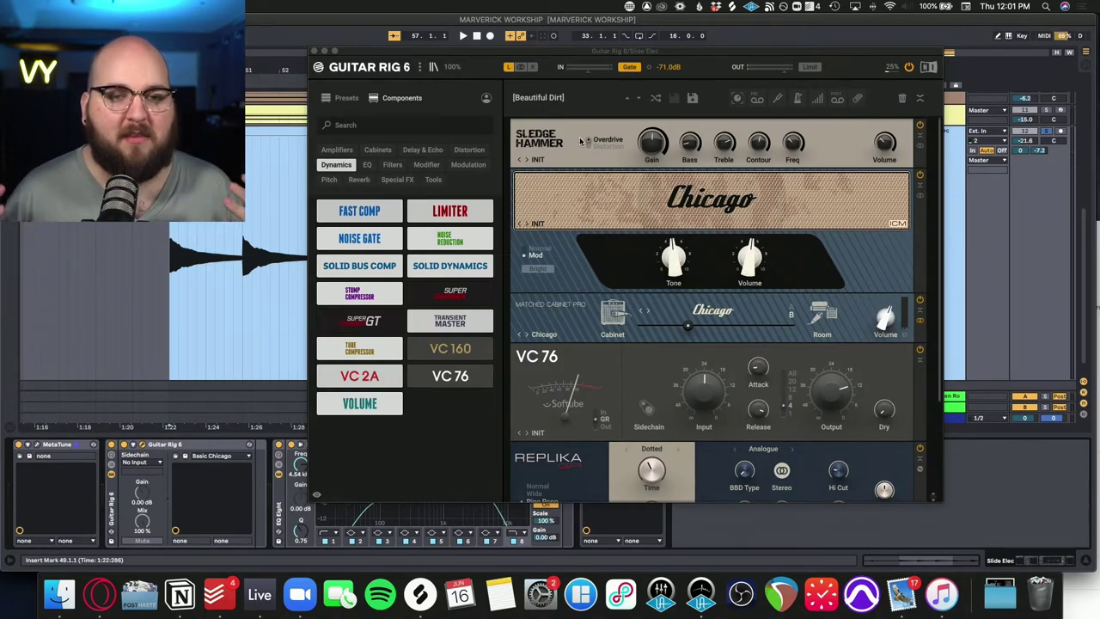
Insert a Skreamer from the Distortion components below the Sledge Hammer and check the rack
click(583, 140)
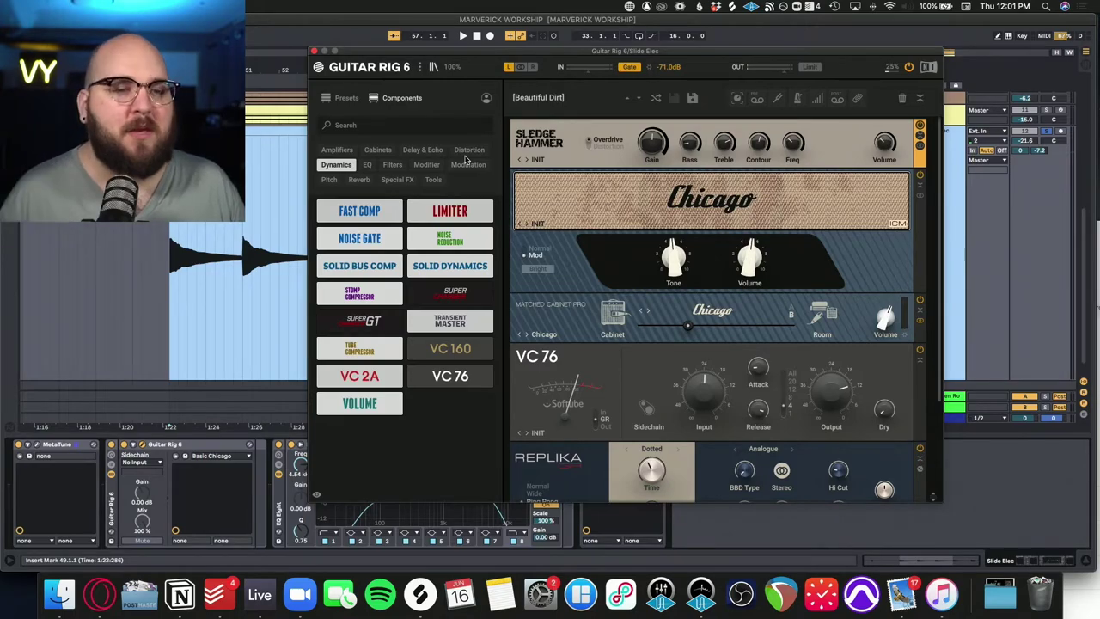
click(468, 151)
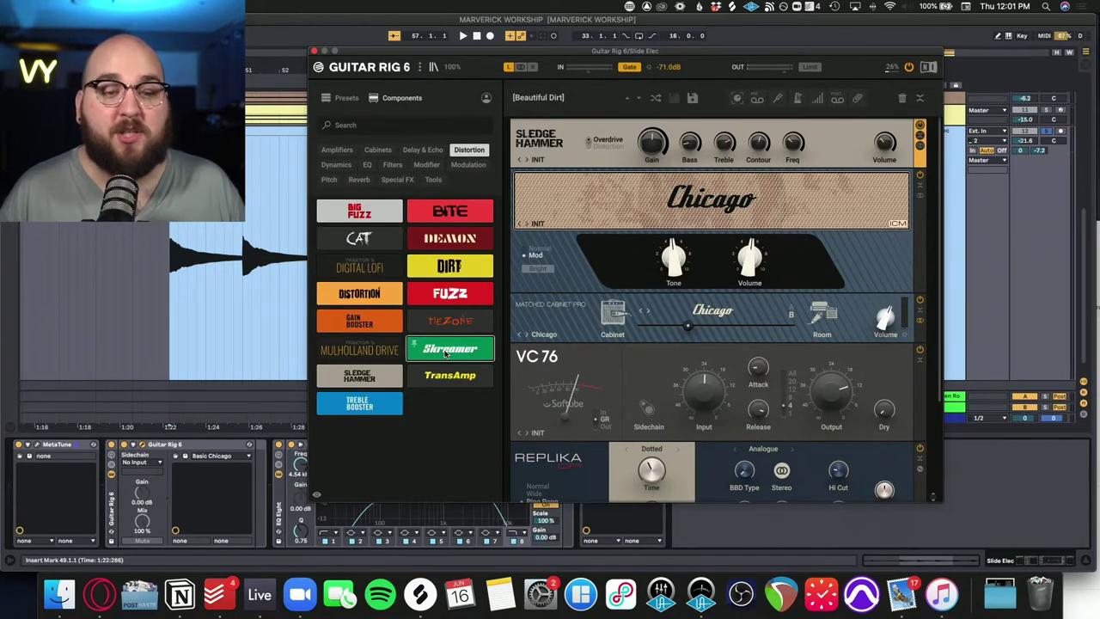
drag(455, 348, 570, 198)
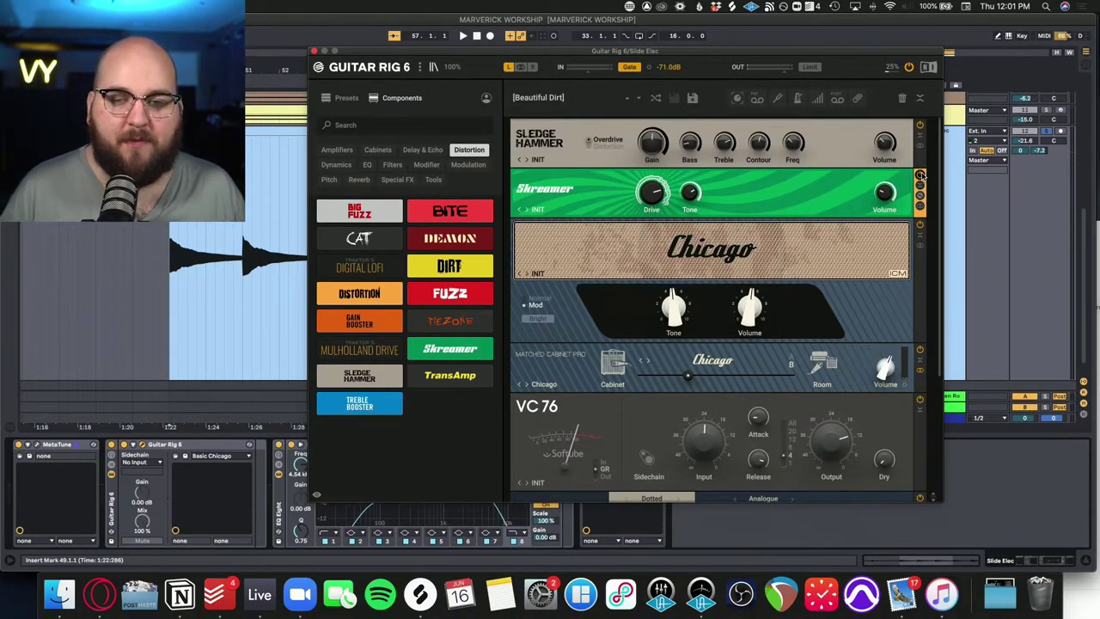
scroll(569, 398, down, 5)
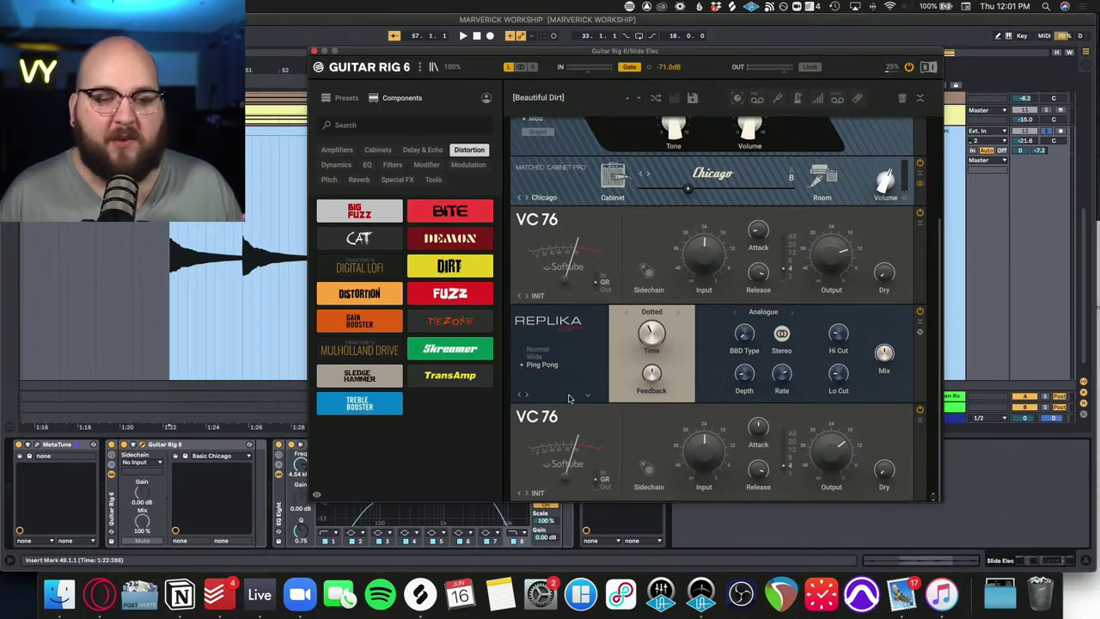
scroll(569, 398, up, 2)
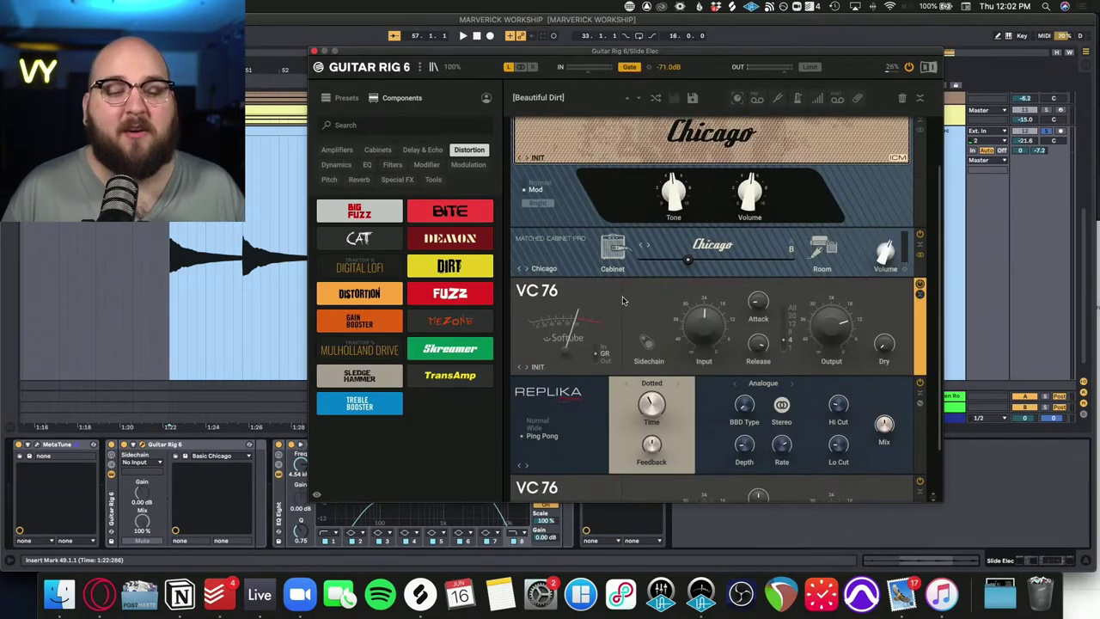
scroll(572, 383, down, 1)
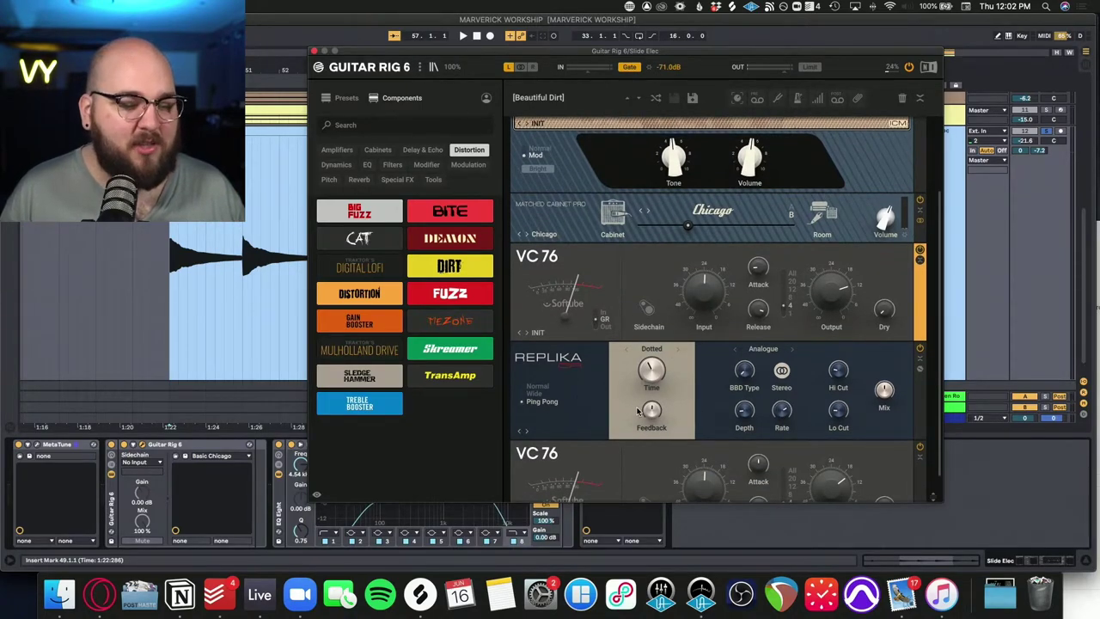
scroll(638, 378, up, 2)
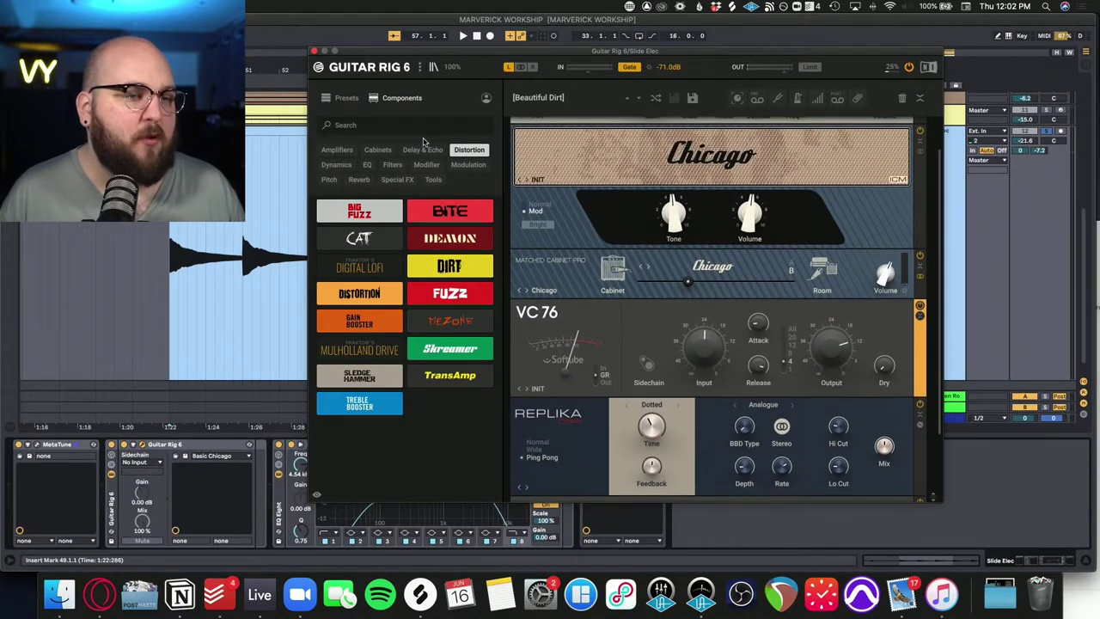
Lower the Slide Elec EQ Eight's high rolloff band to 4.77 kHz and show H-Delay
click(301, 445)
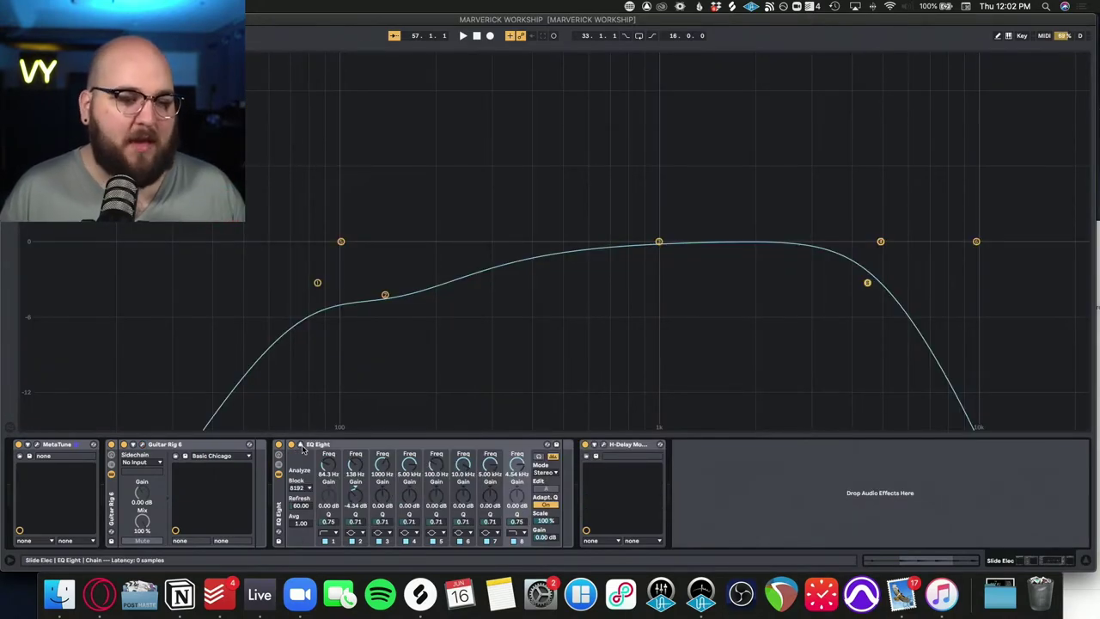
mouse_move(877, 285)
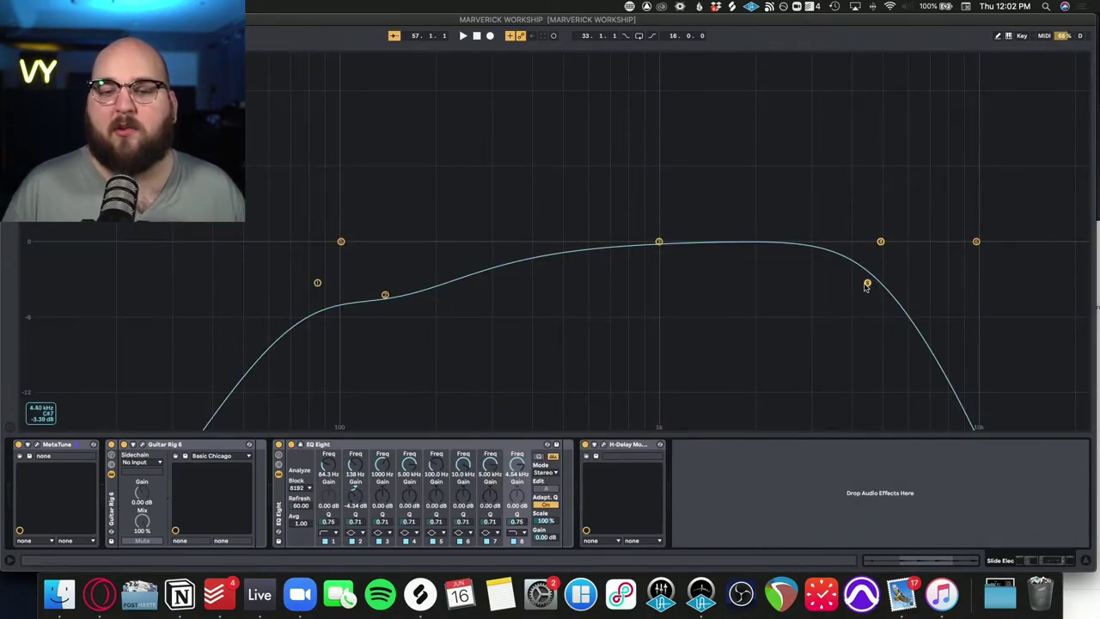
drag(866, 287, 874, 279)
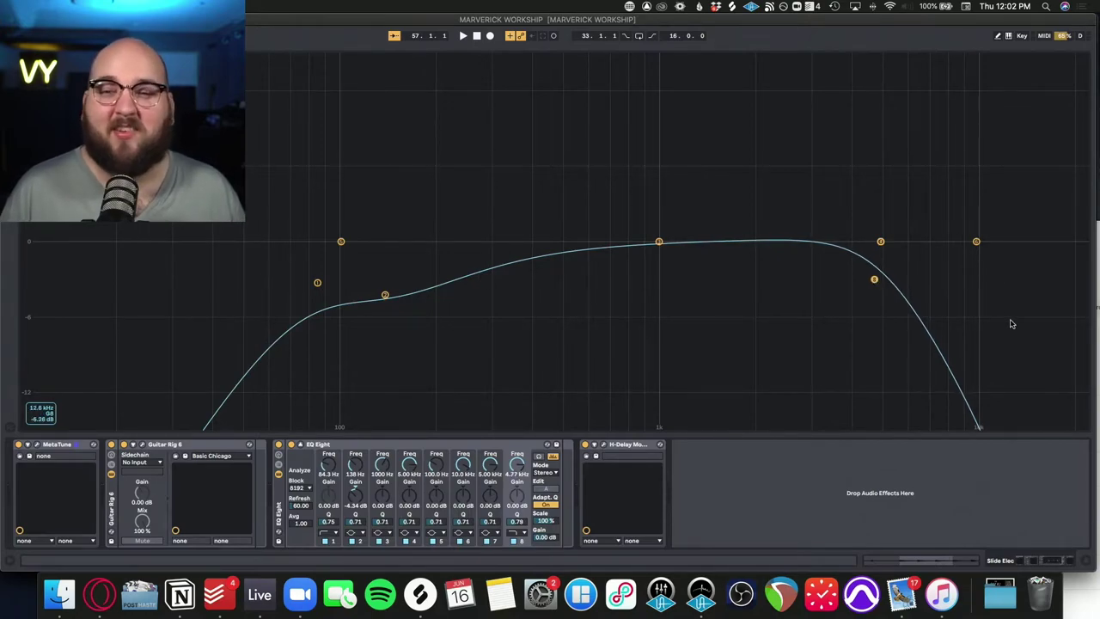
click(307, 443)
drag(474, 73, 608, 158)
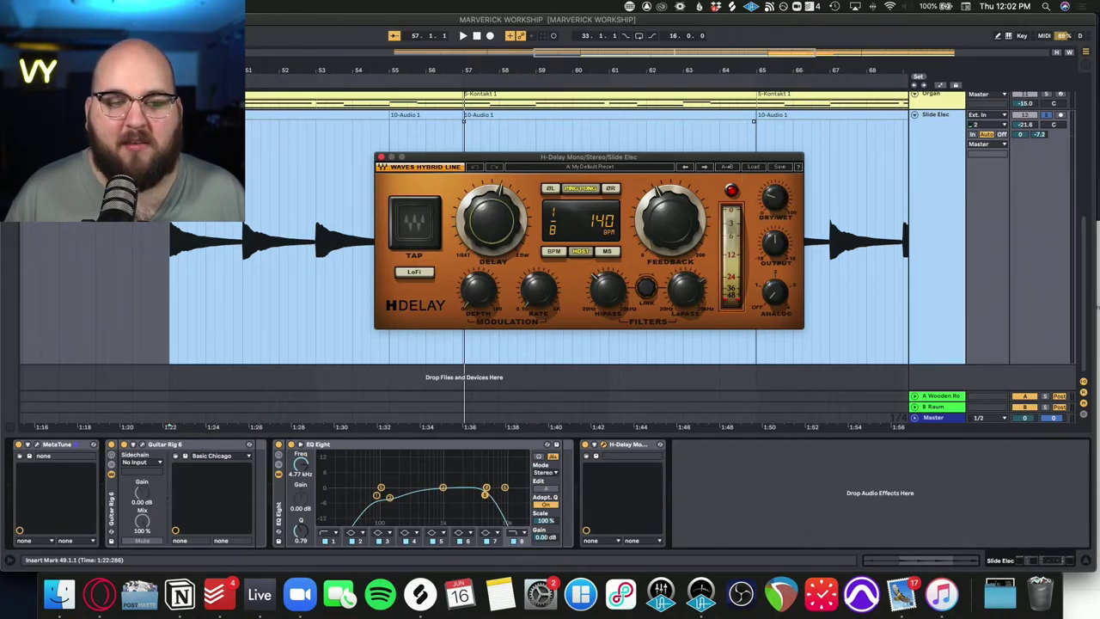
Nudge the H-Delay delay time slightly, then close the Slide Elec H-Delay window
drag(492, 219, 490, 213)
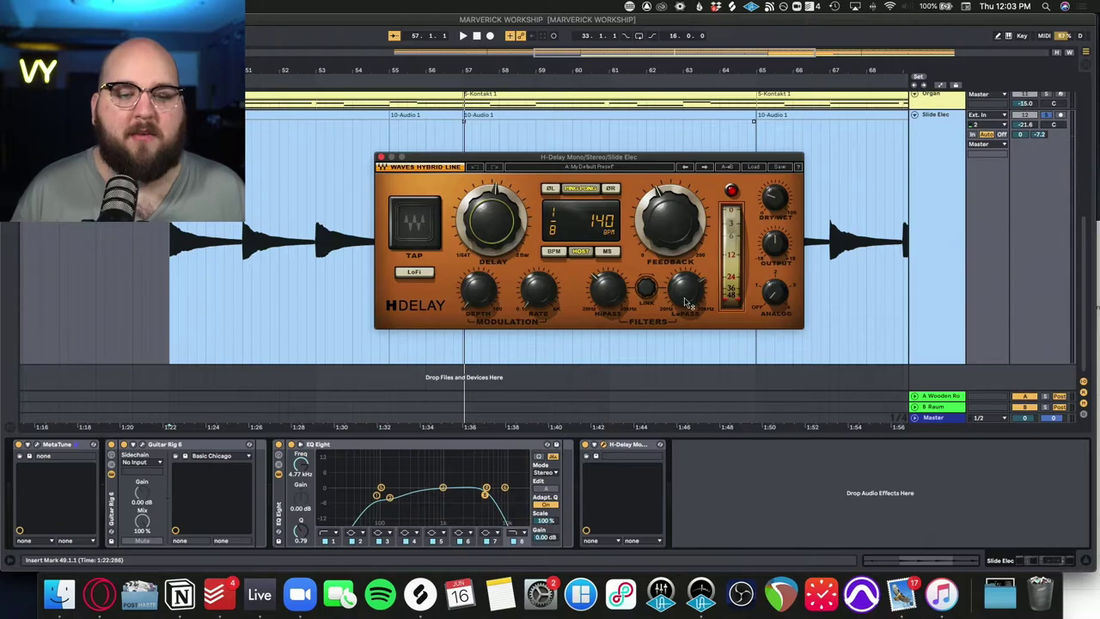
mouse_move(687, 302)
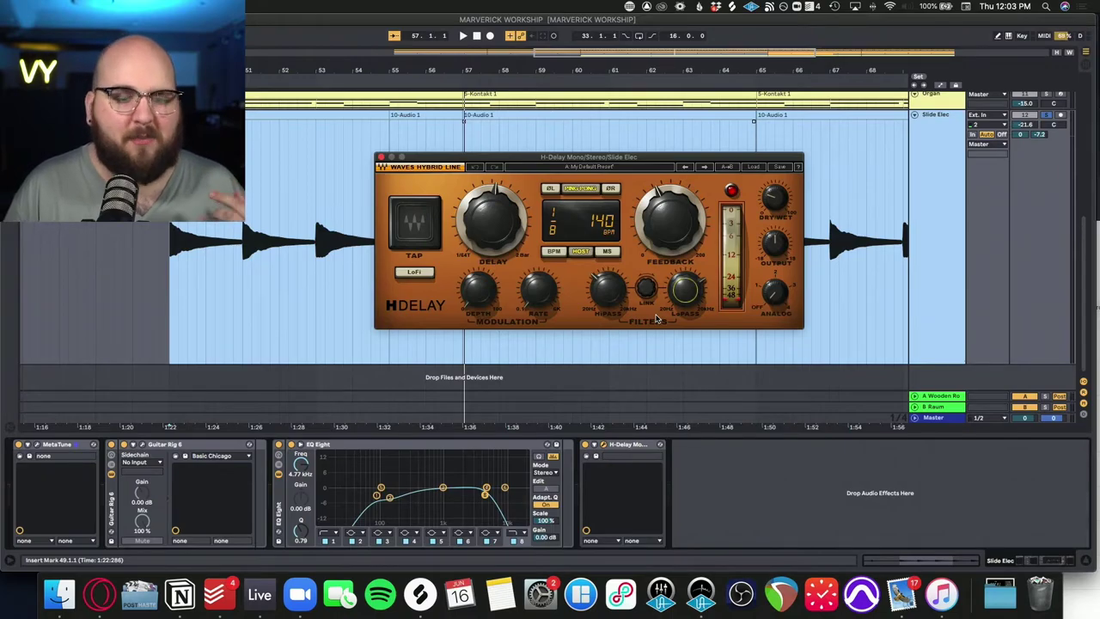
key(super+alt+p)
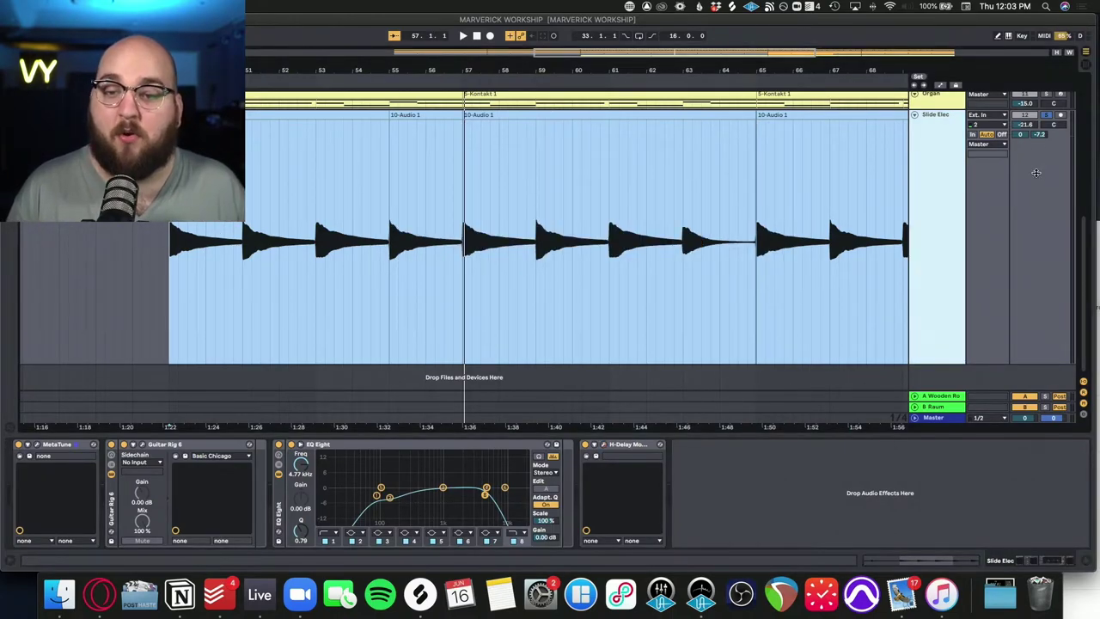
Show the Wooden Room reverb on the A return and zoom back out to all tracks
click(940, 397)
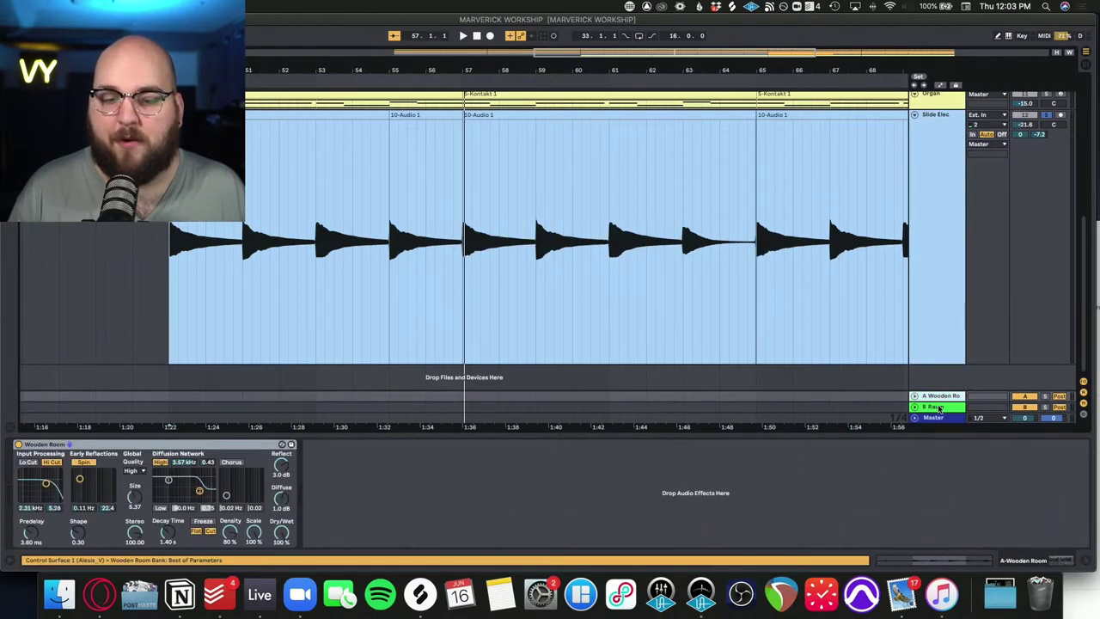
key(x)
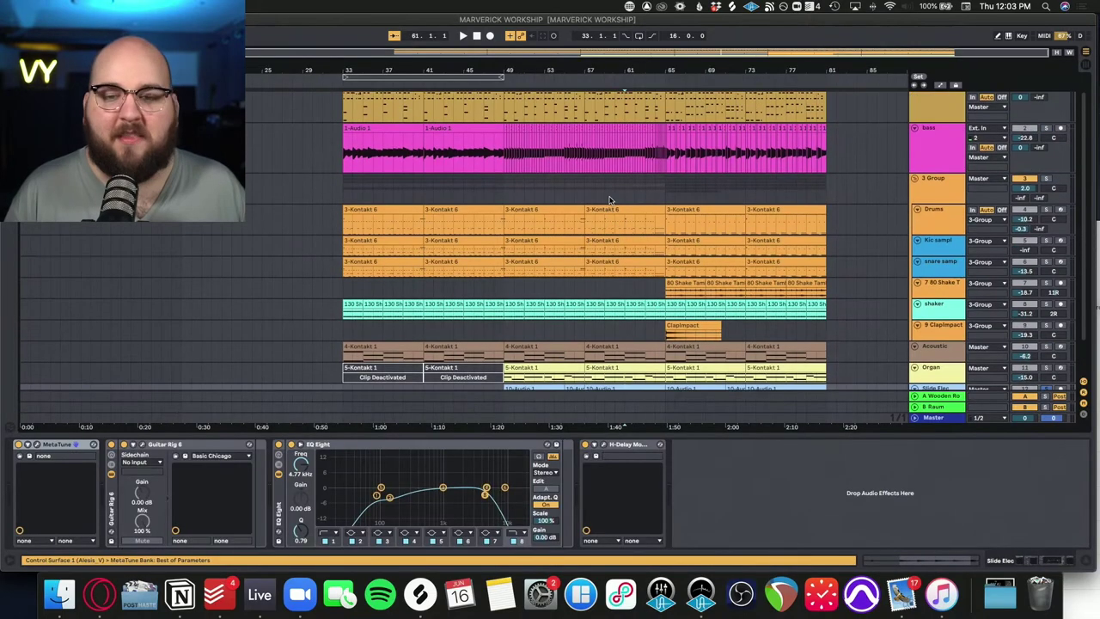
scroll(610, 200, down, 2)
super+scroll(609, 200, up, 2)
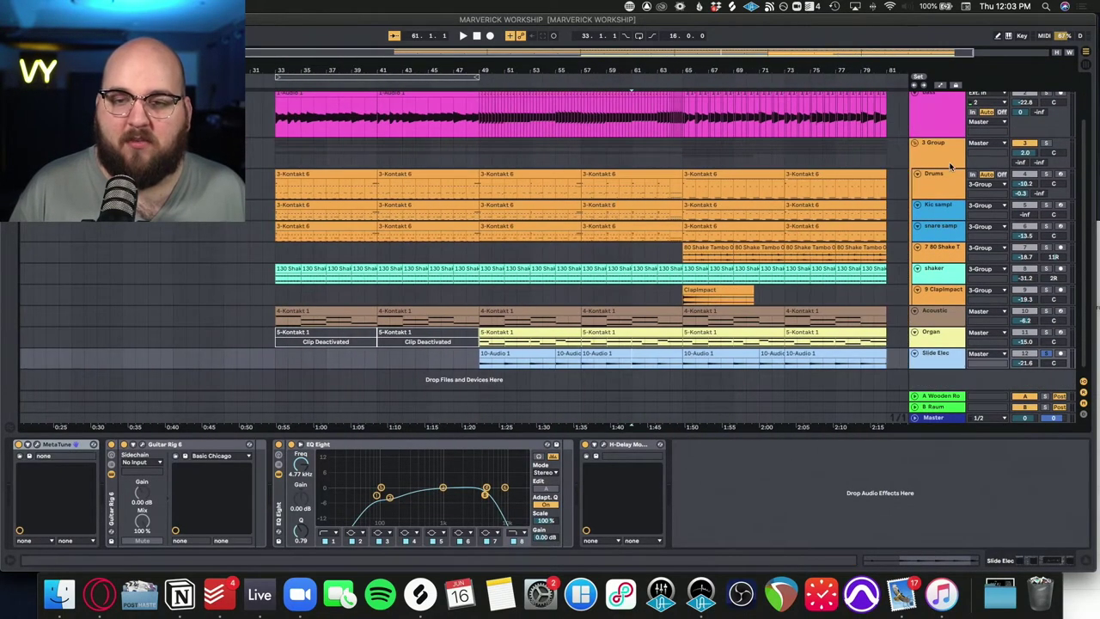
Play the drum section from bar 65 to 73, then select the Drums track
click(799, 189)
key(z)
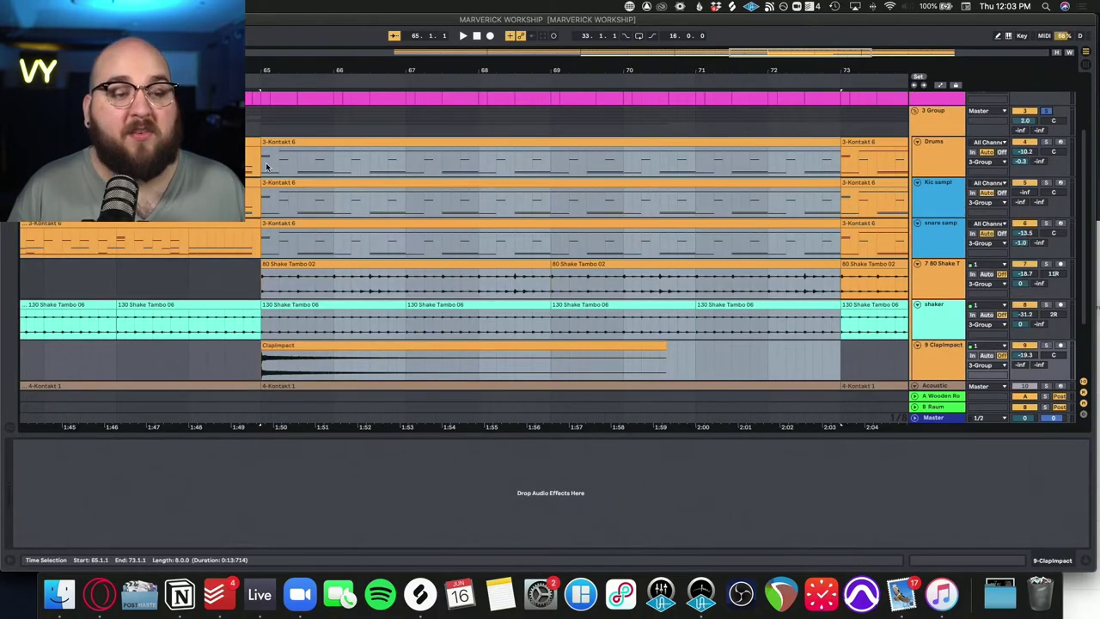
key(space)
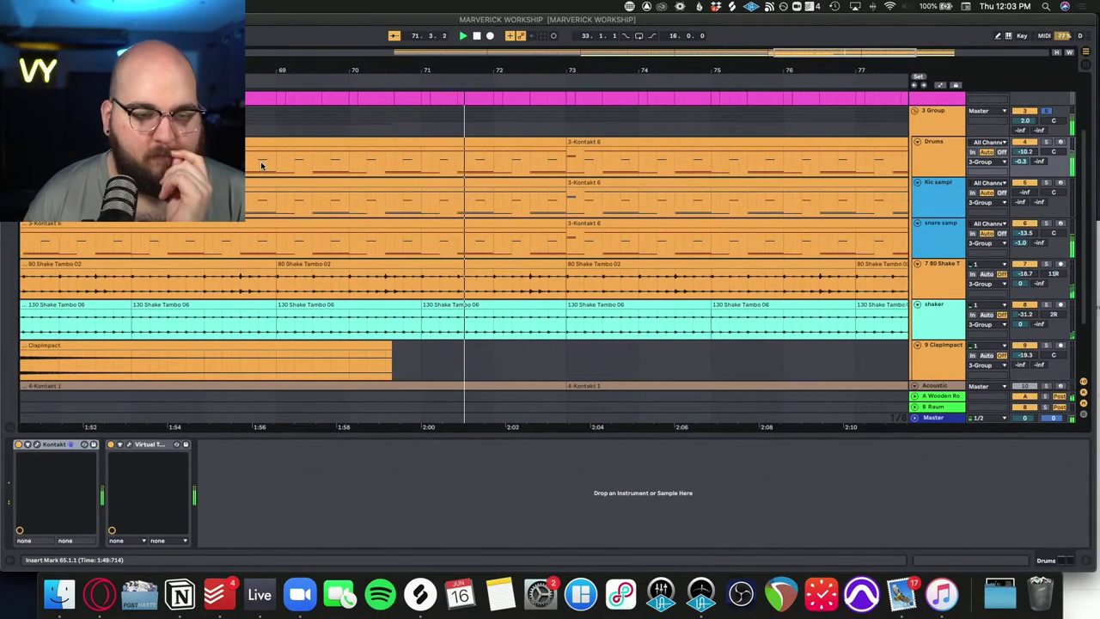
scroll(262, 165, down, 3)
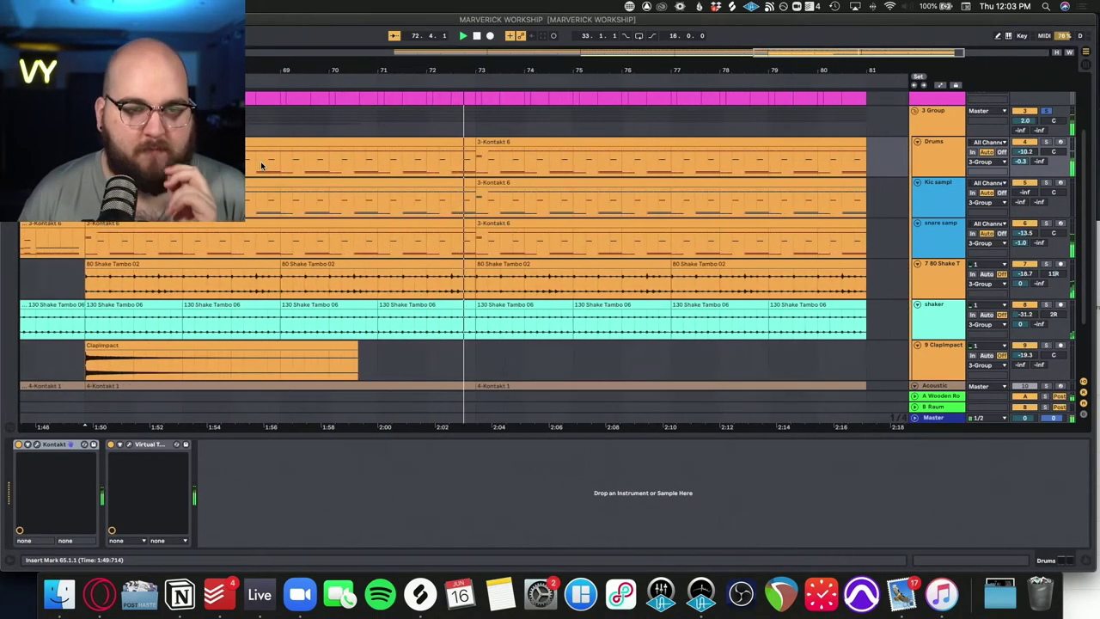
click(676, 152)
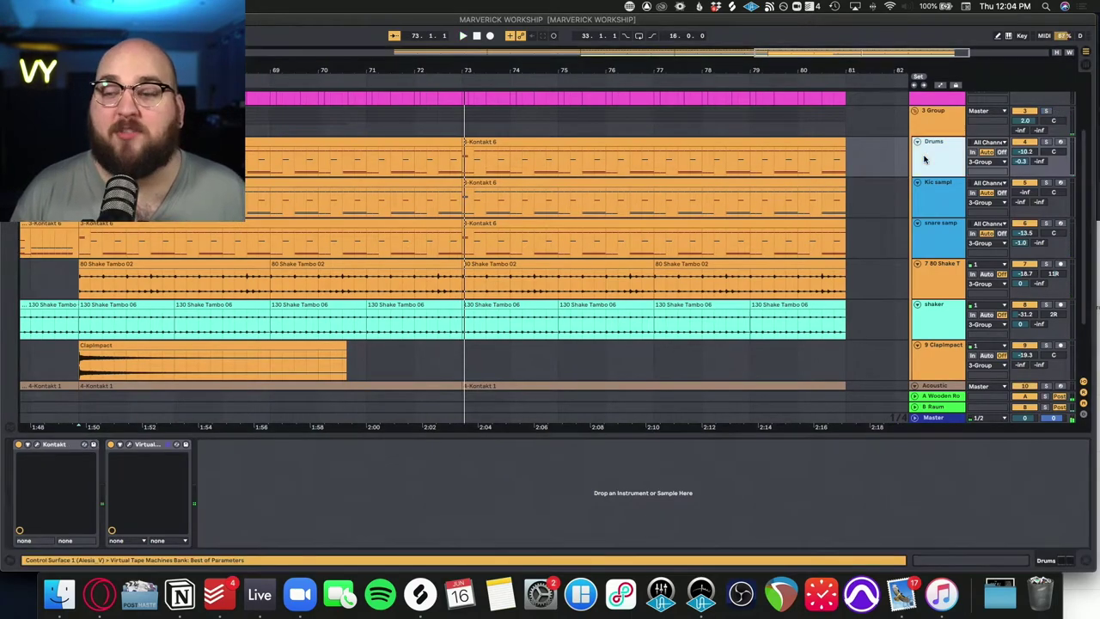
Open the Drums Kontakt window with the One Kit Wonder – Modern Fusion kit and audition the centre crash
click(36, 444)
drag(203, 72, 445, 64)
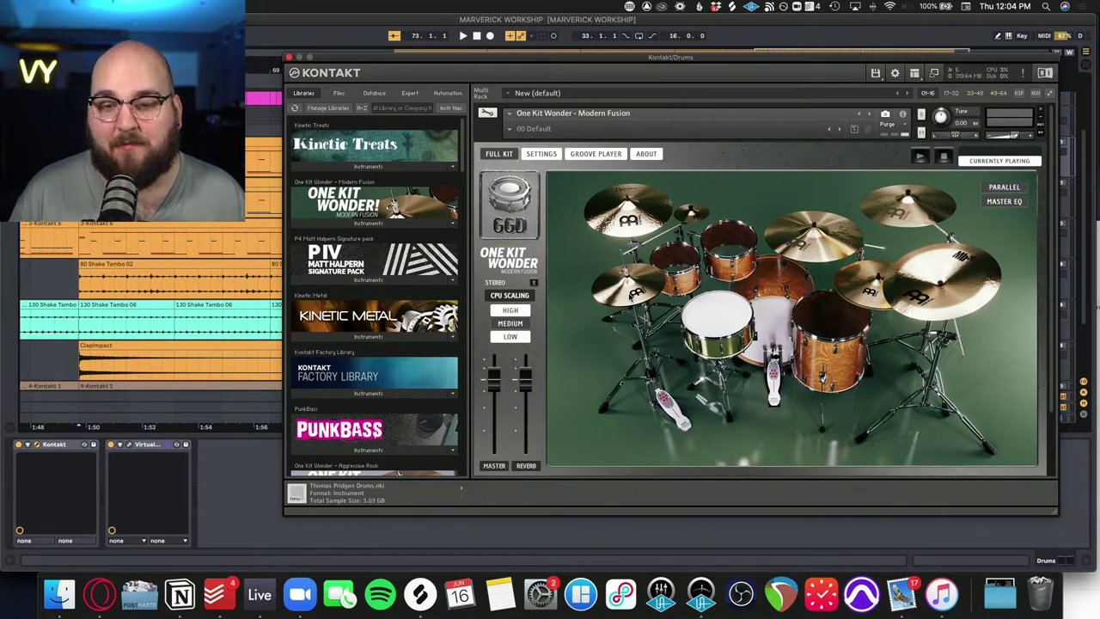
click(822, 245)
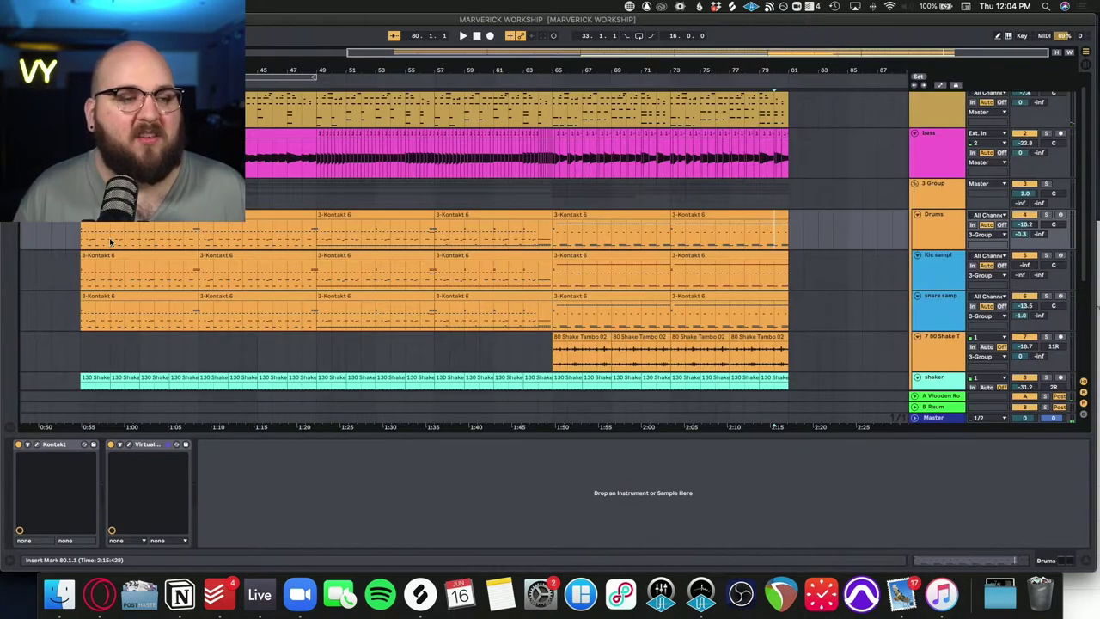
Select the drum clips from bar 33 to 81, zoom in, and play from bar 41
scroll(273, 133, up, 1)
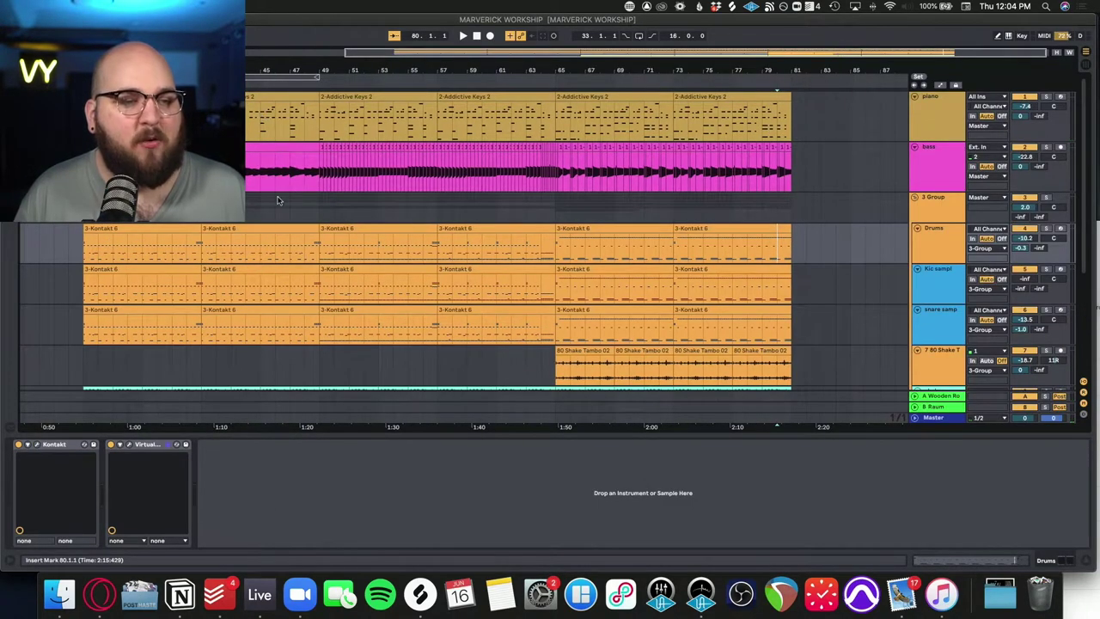
drag(85, 245, 794, 256)
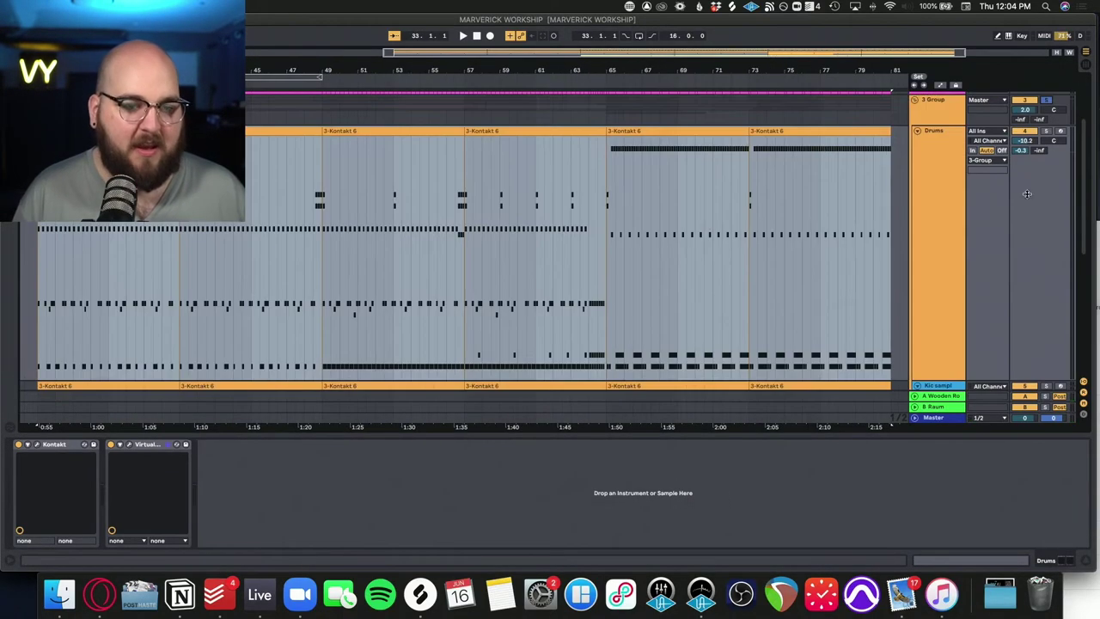
key(z)
click(181, 277)
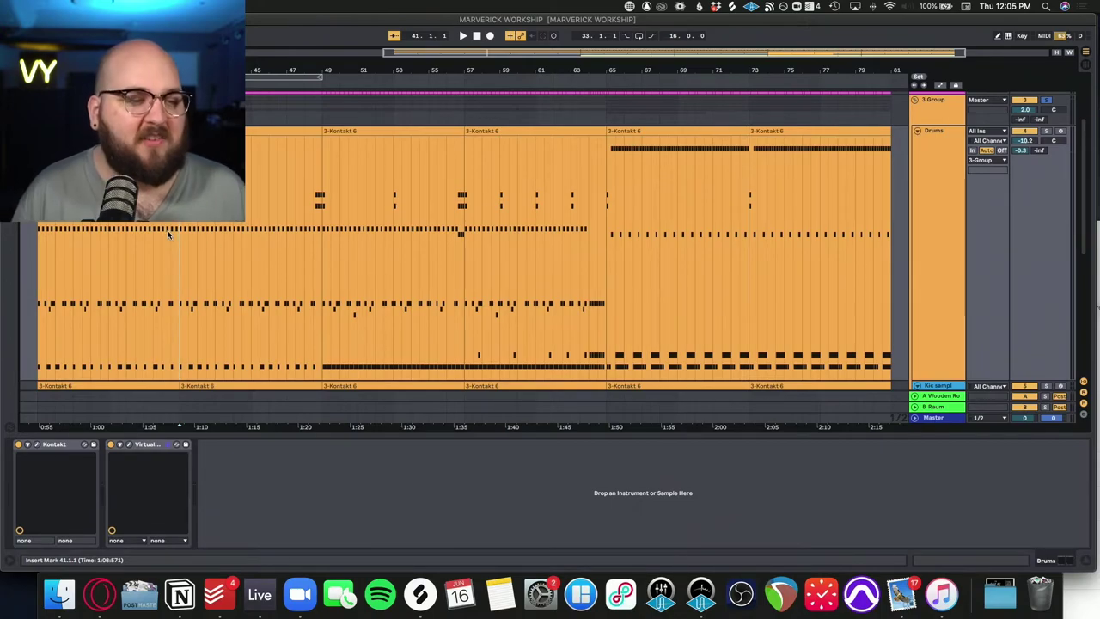
key(space)
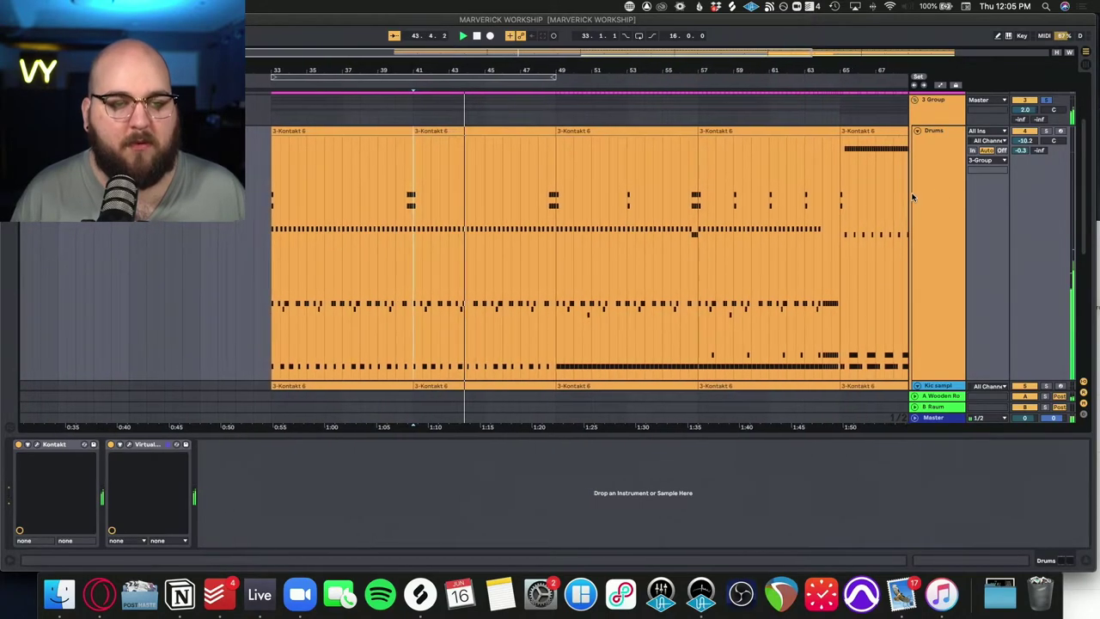
Jump playback back to bar 49 and set the start point there
scroll(527, 181, up, 5)
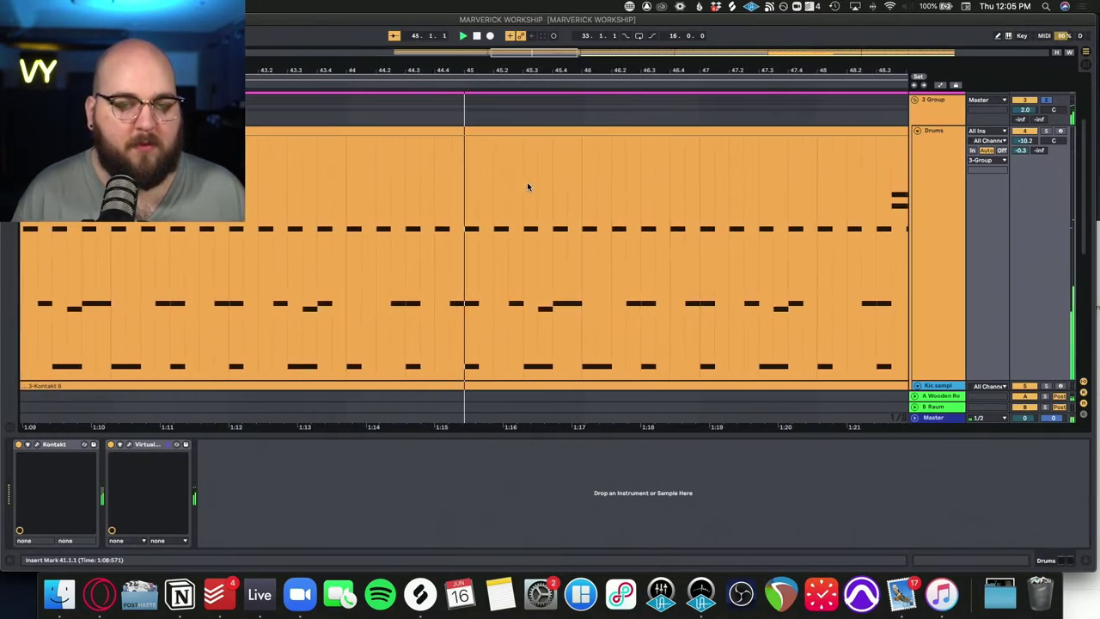
scroll(526, 181, down, 2)
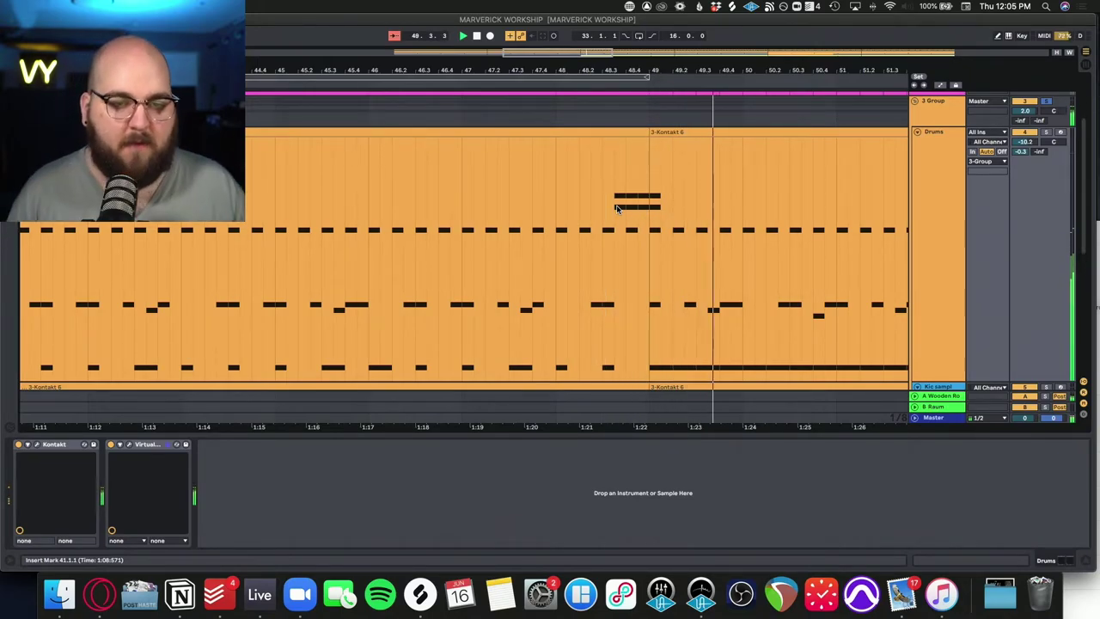
scroll(668, 258, down, 5)
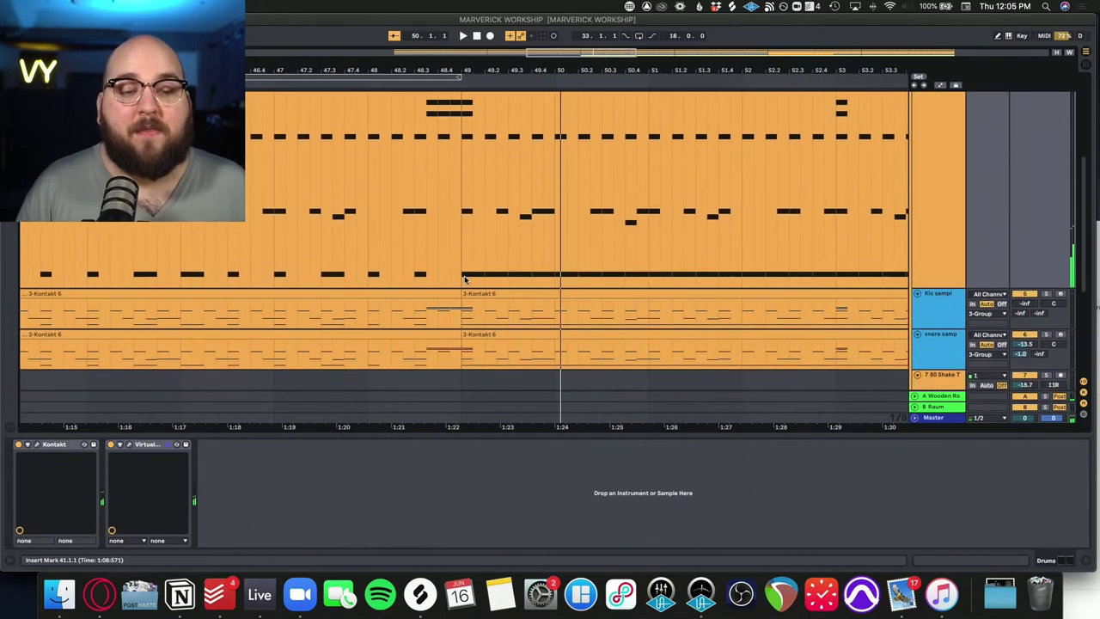
click(472, 277)
scroll(466, 232, up, 3)
scroll(466, 232, down, 3)
click(462, 232)
Select bars 45 to 48 across the tracks and play from bar 47
scroll(566, 298, down, 3)
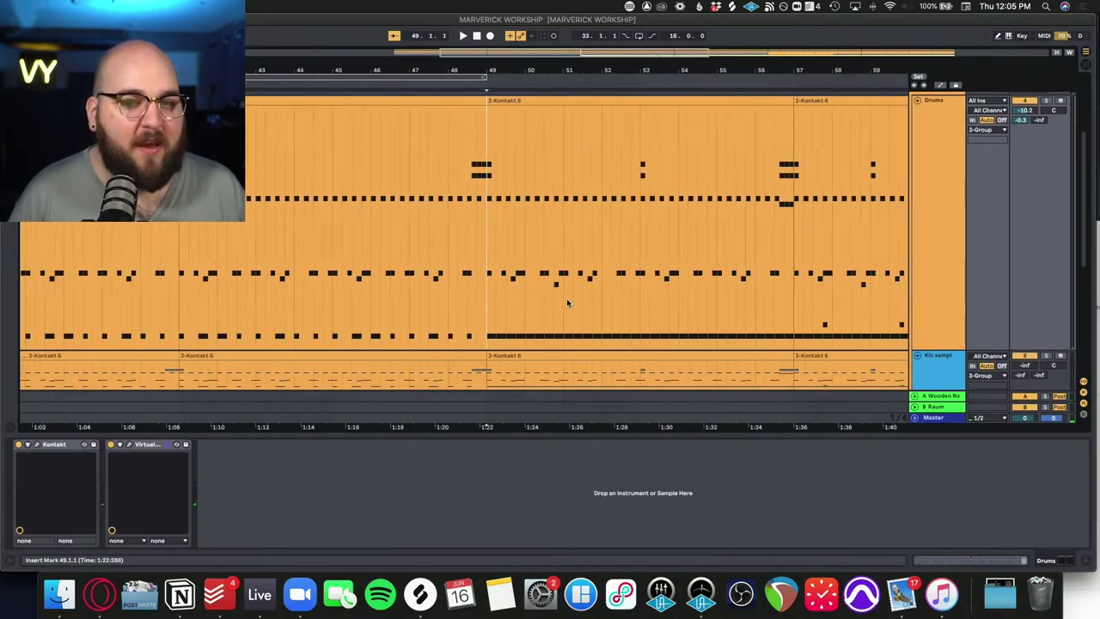
scroll(567, 298, down, 2)
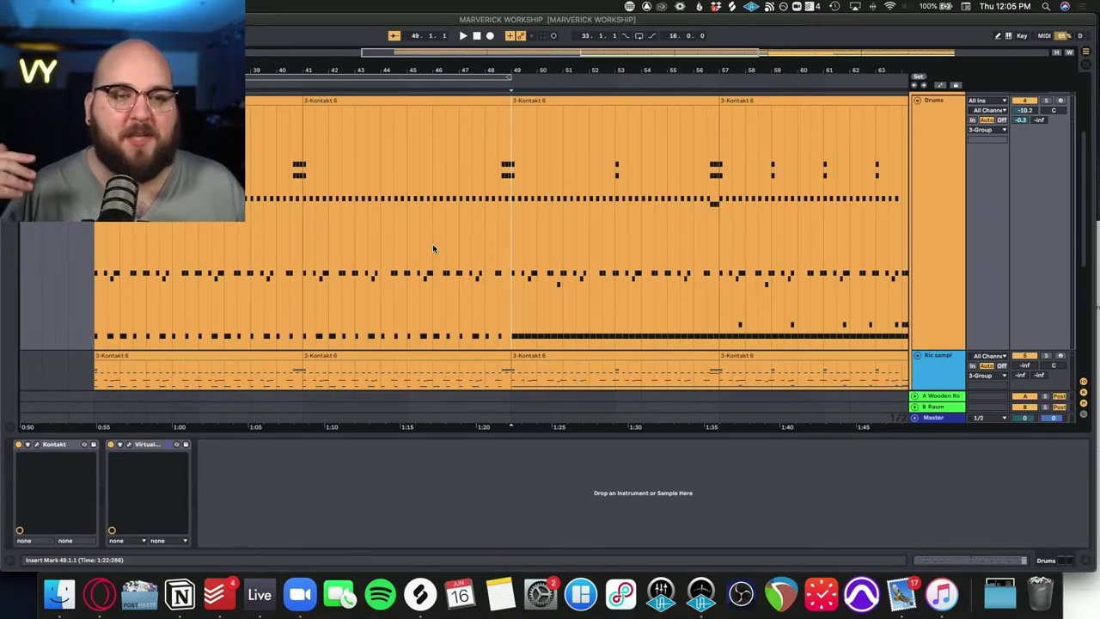
drag(433, 246, 613, 240)
click(432, 245)
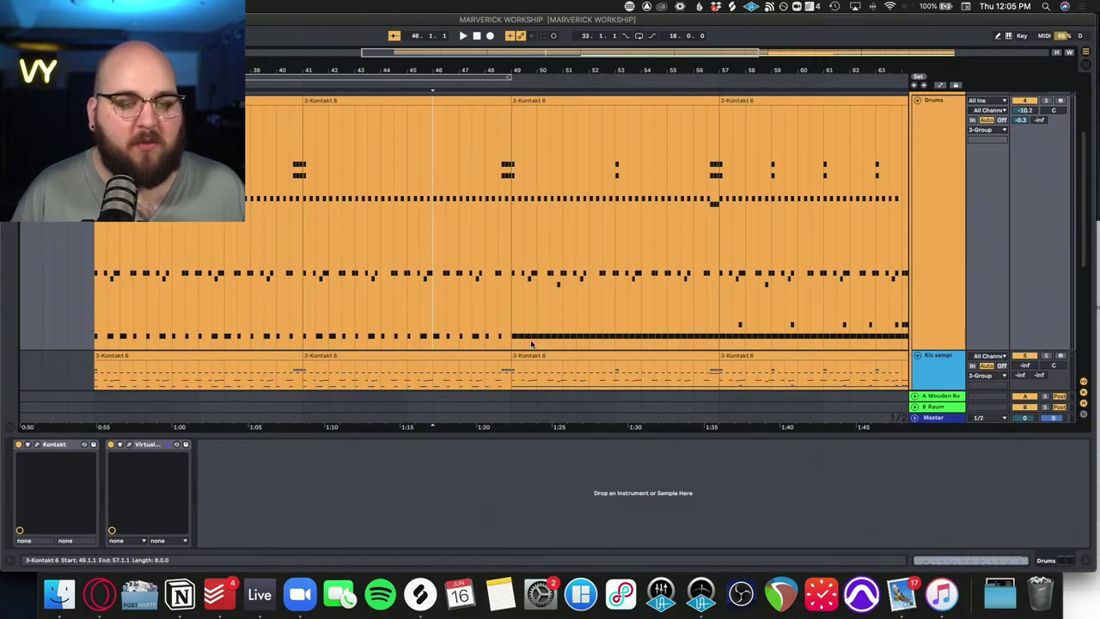
click(637, 324)
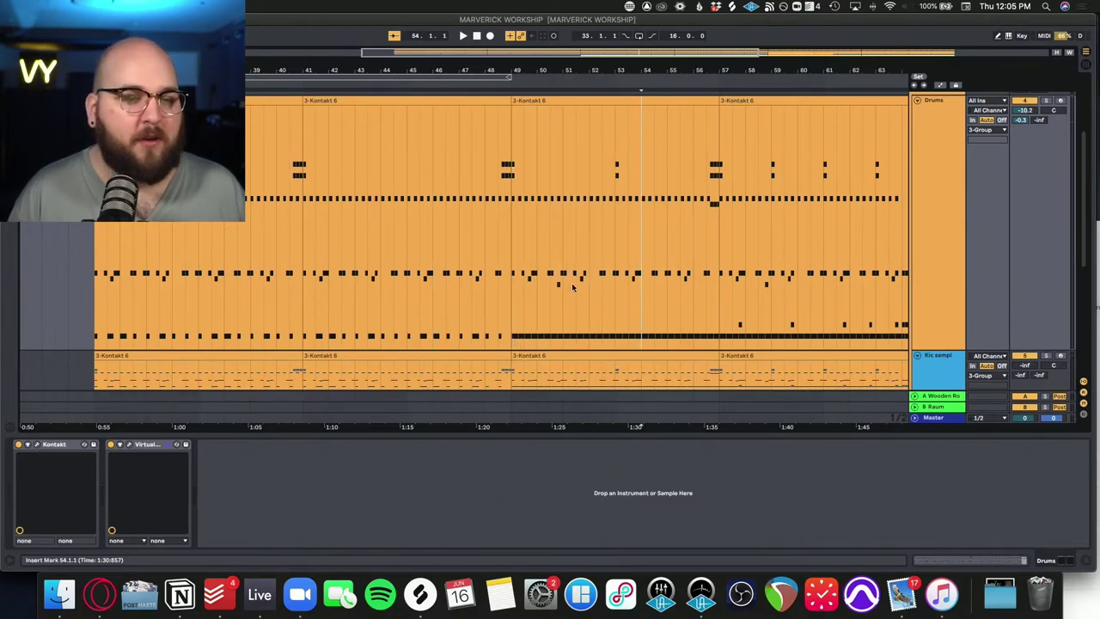
click(463, 231)
key(space)
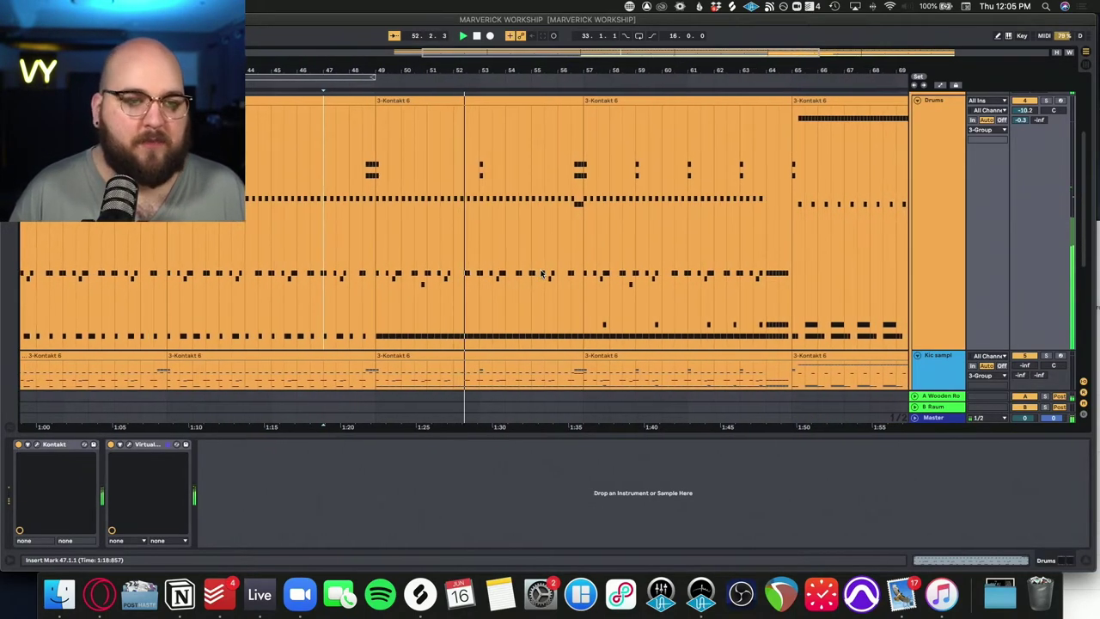
Stop playback and restart it from bar 57
click(555, 271)
key(space)
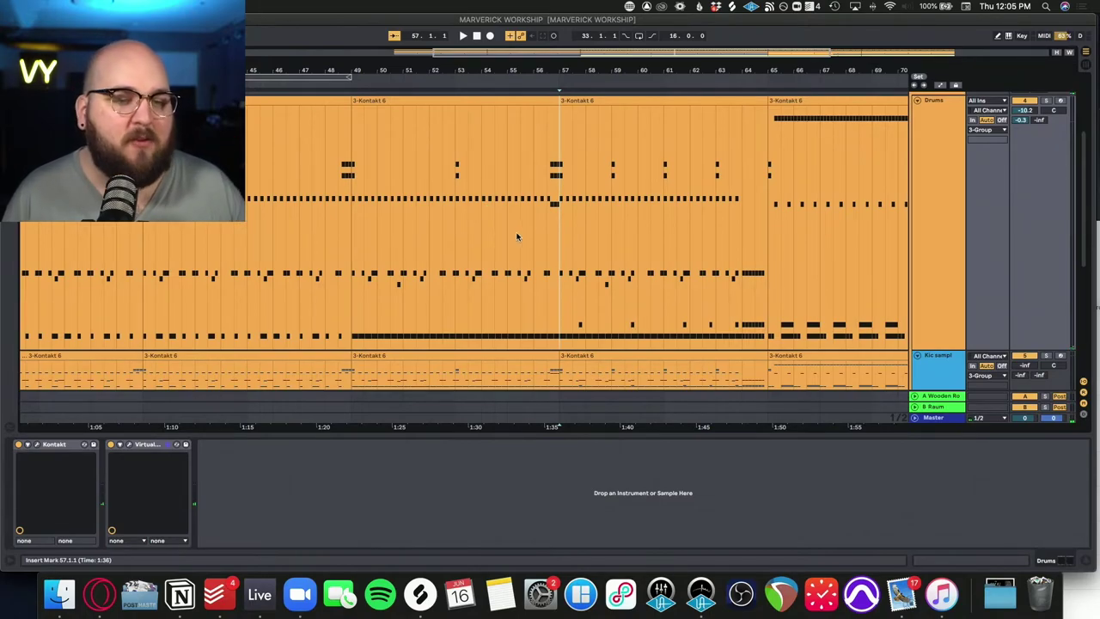
scroll(542, 230, right, 5)
scroll(543, 230, down, 2)
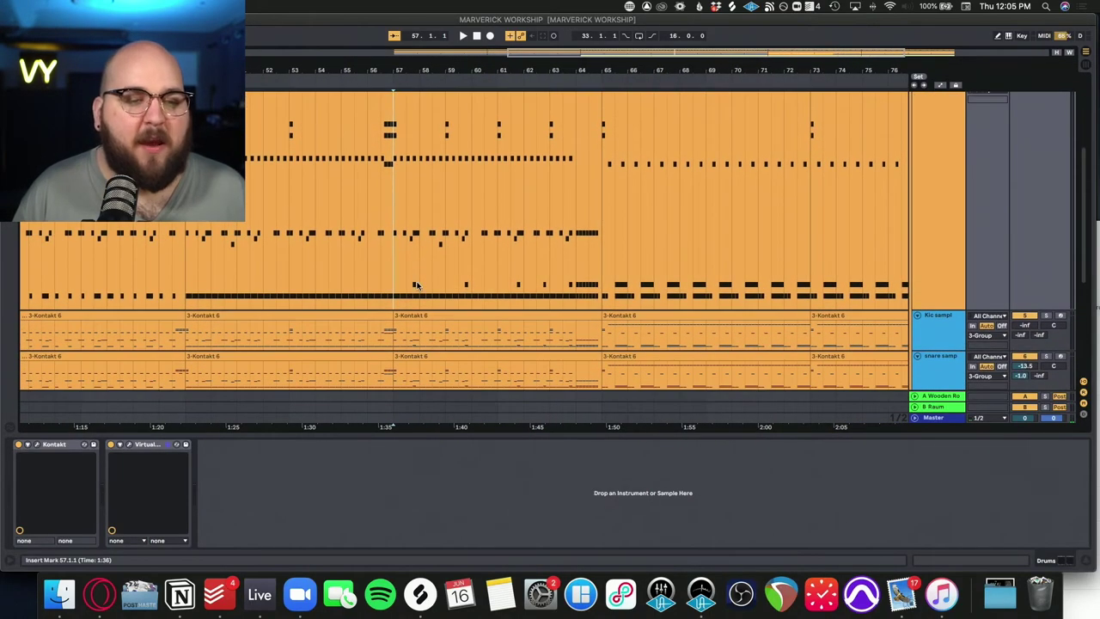
key(space)
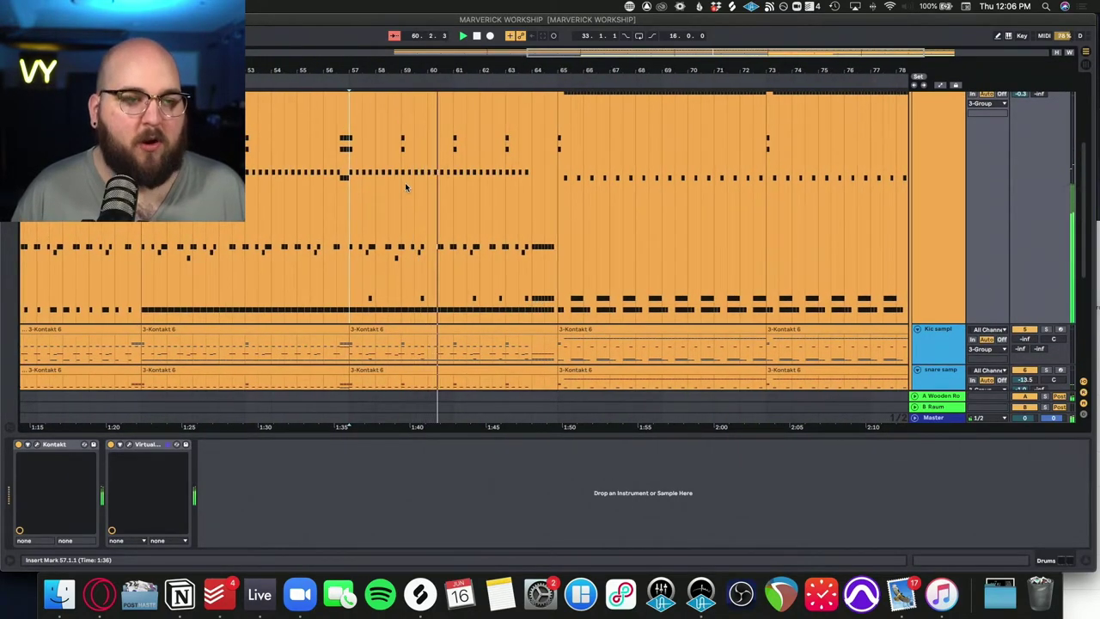
Mark bars 41 to 49 on the Drums track and set the start at bar 52
scroll(404, 186, up, 2)
scroll(385, 185, left, 5)
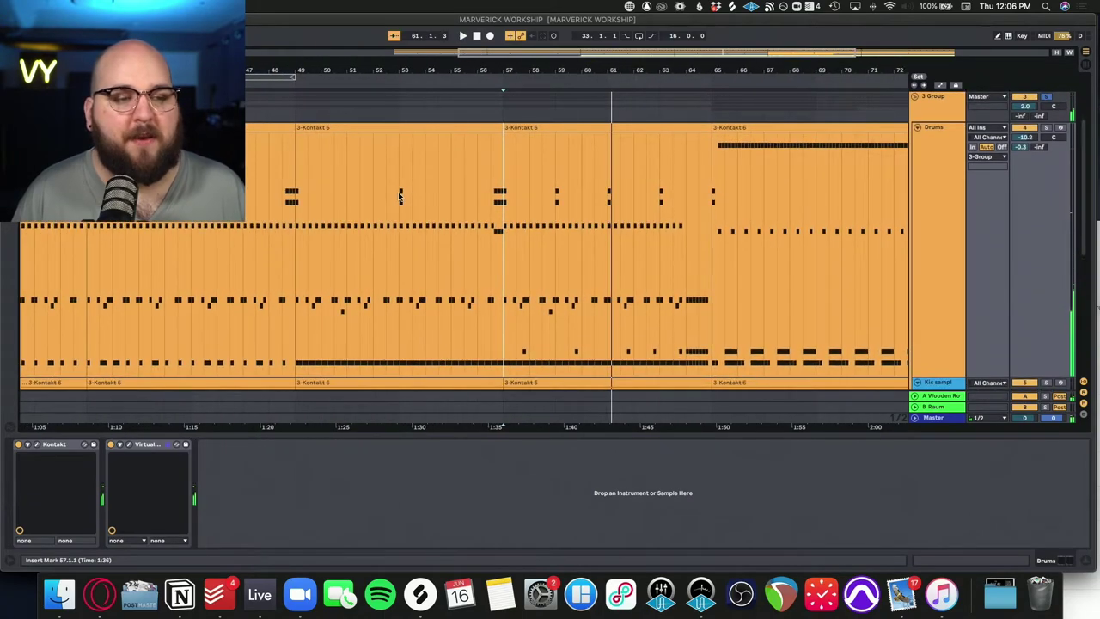
scroll(378, 199, left, 2)
scroll(378, 199, down, 1)
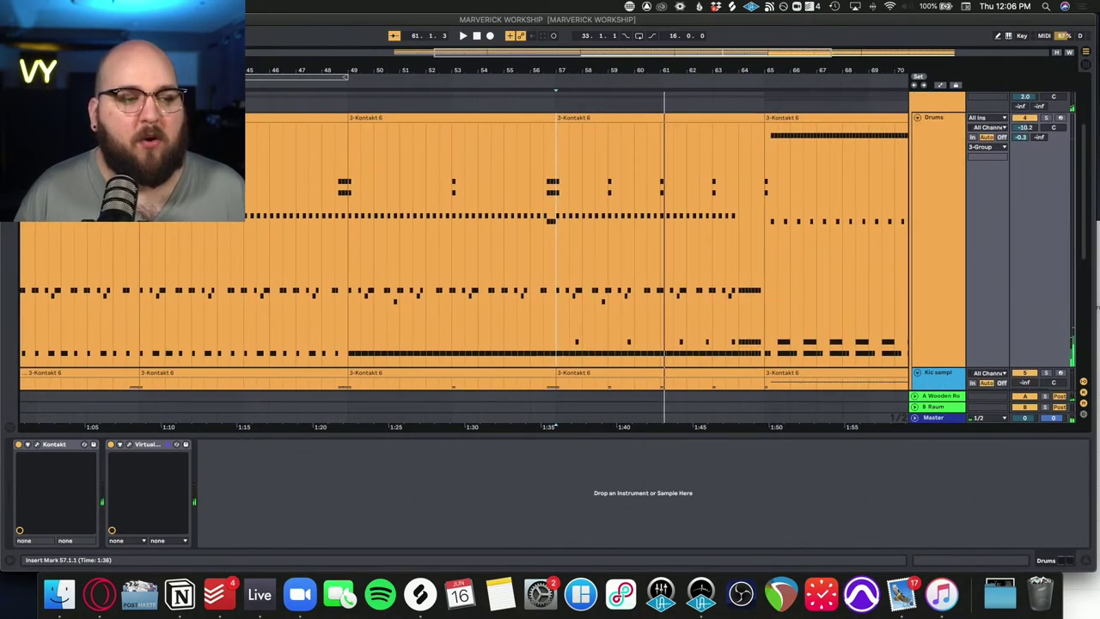
drag(139, 258, 348, 257)
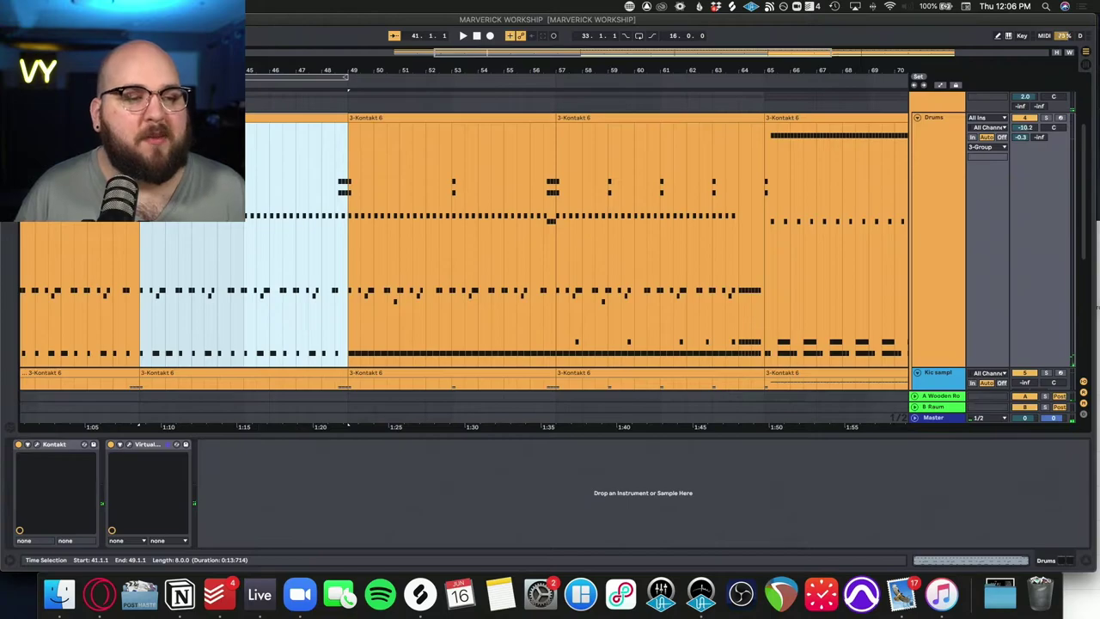
click(438, 189)
Mark bars 49 to 57 on the Drums track and play again from bar 57
drag(351, 162, 766, 177)
click(547, 160)
click(560, 166)
key(space)
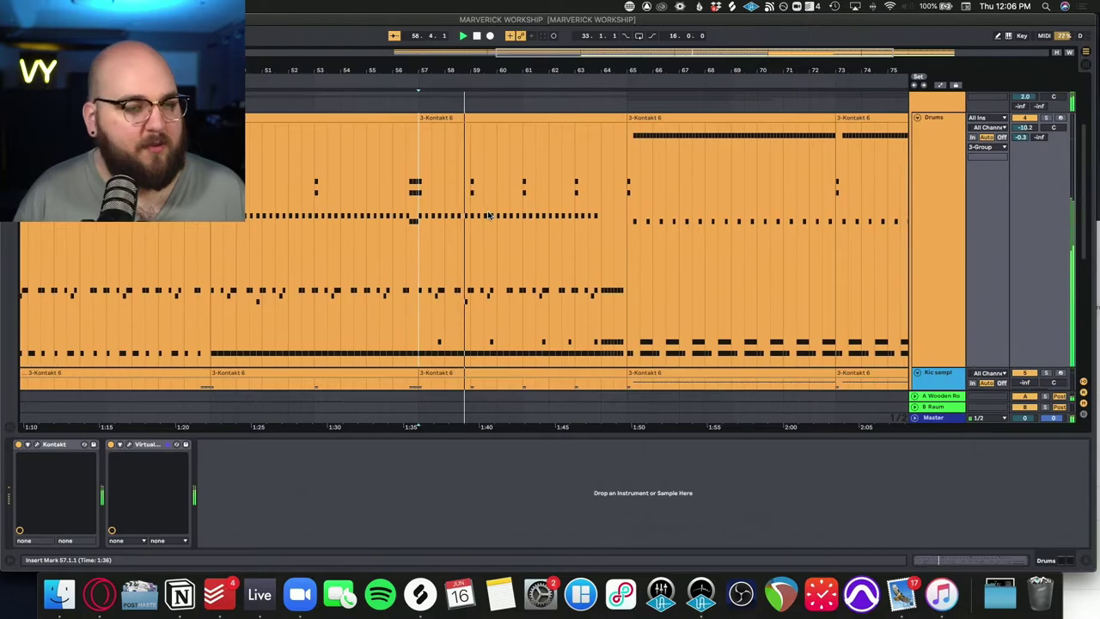
scroll(488, 215, down, 2)
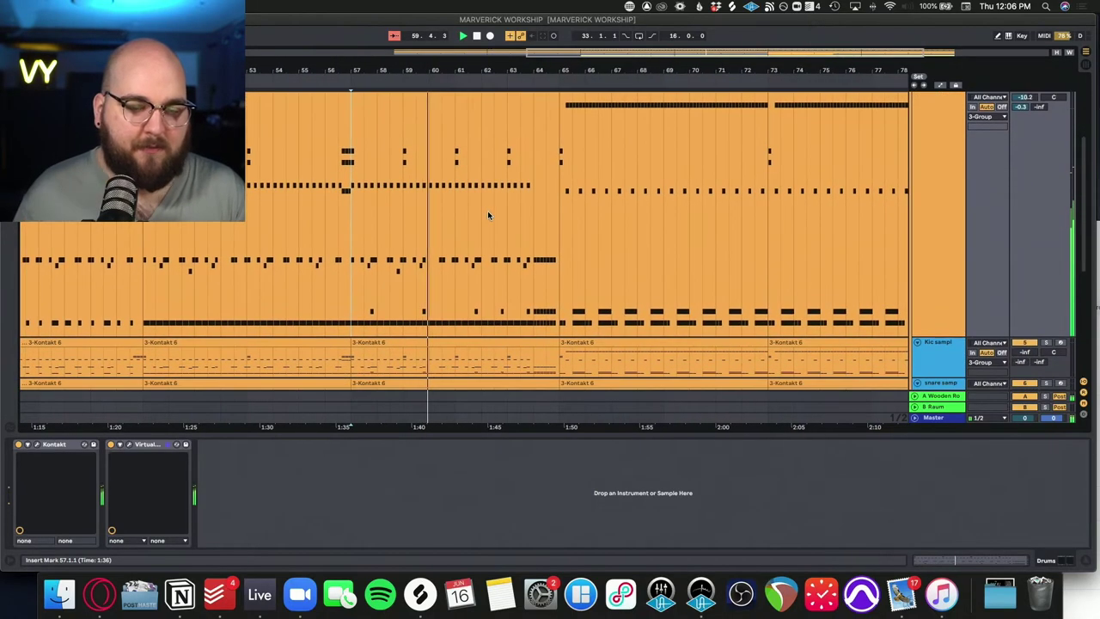
scroll(487, 215, up, 2)
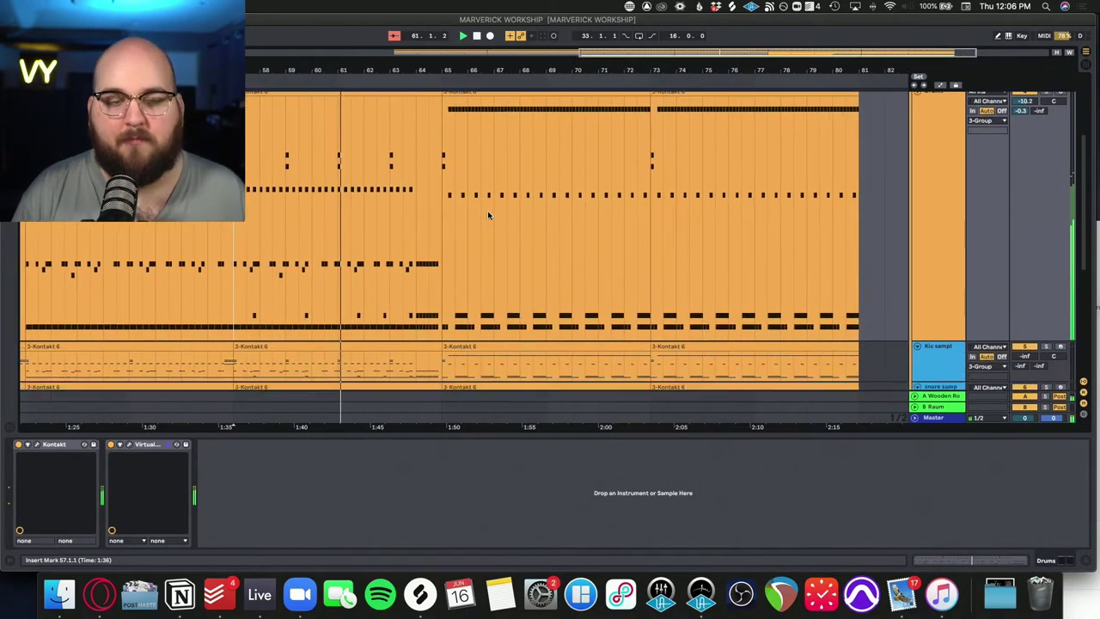
scroll(487, 214, up, 1)
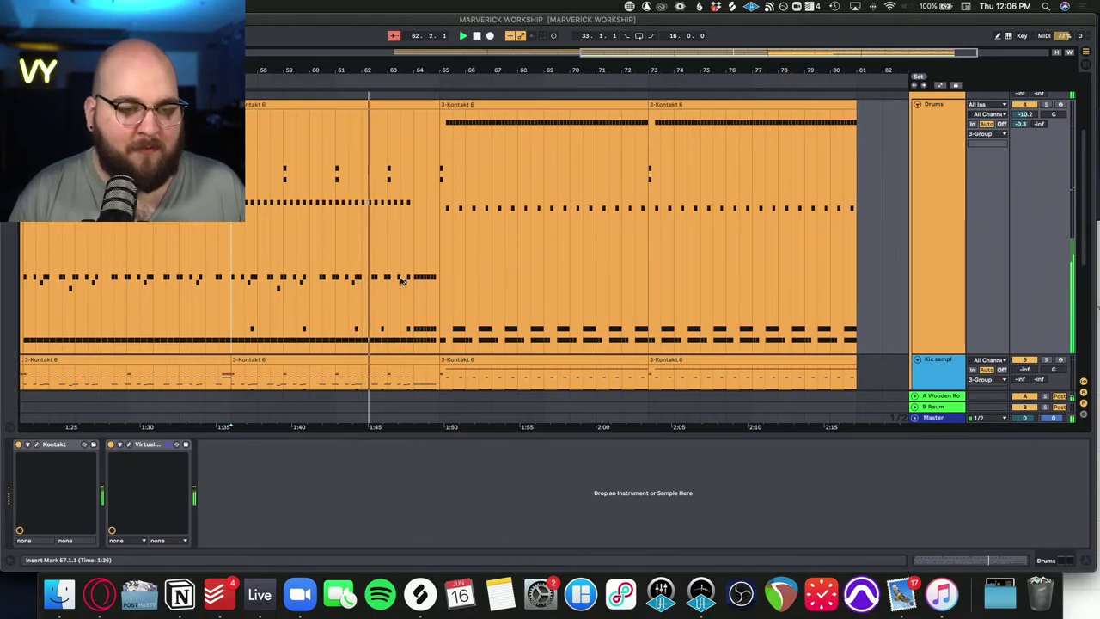
Zoom in and out during playback, then mark bars 33 to 81 across the drums
scroll(393, 290, up, 5)
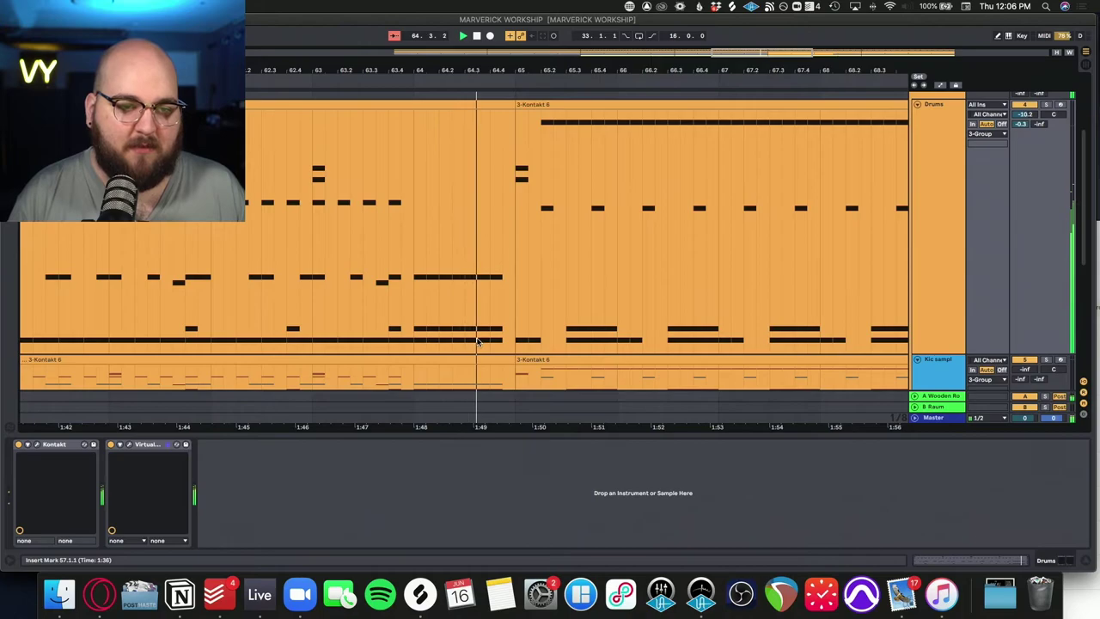
scroll(478, 341, down, 3)
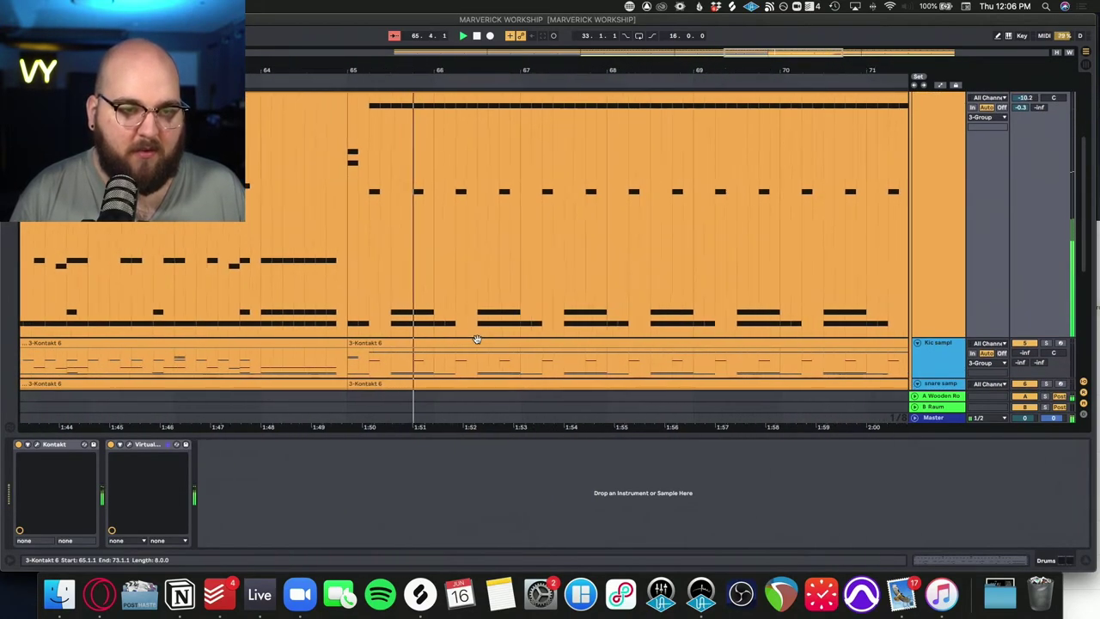
scroll(476, 340, down, 3)
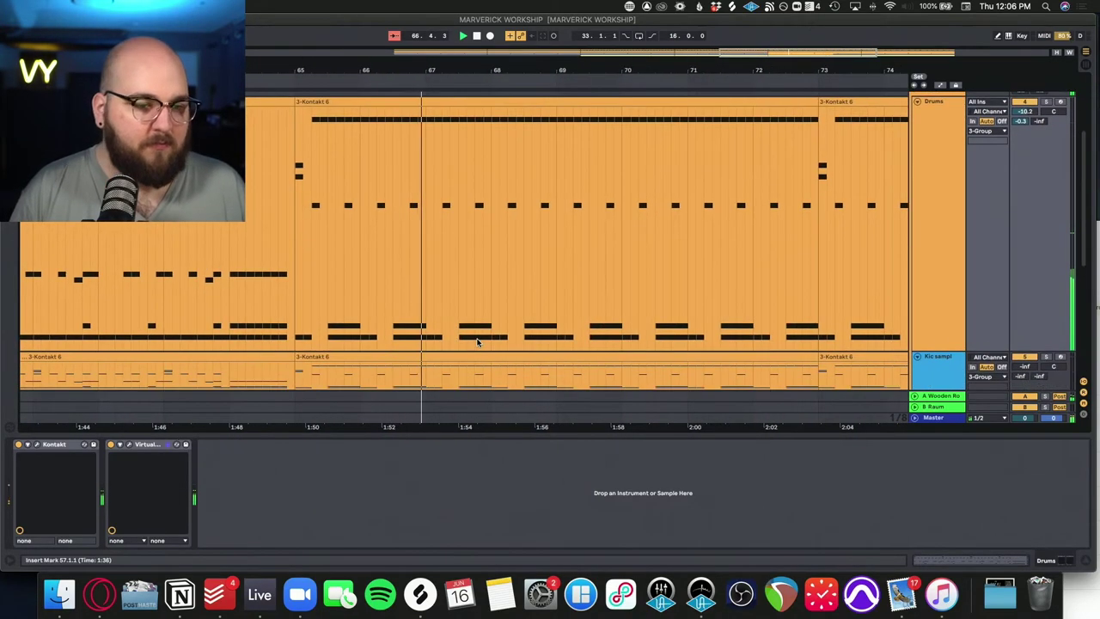
scroll(438, 313, up, 2)
scroll(437, 313, down, 3)
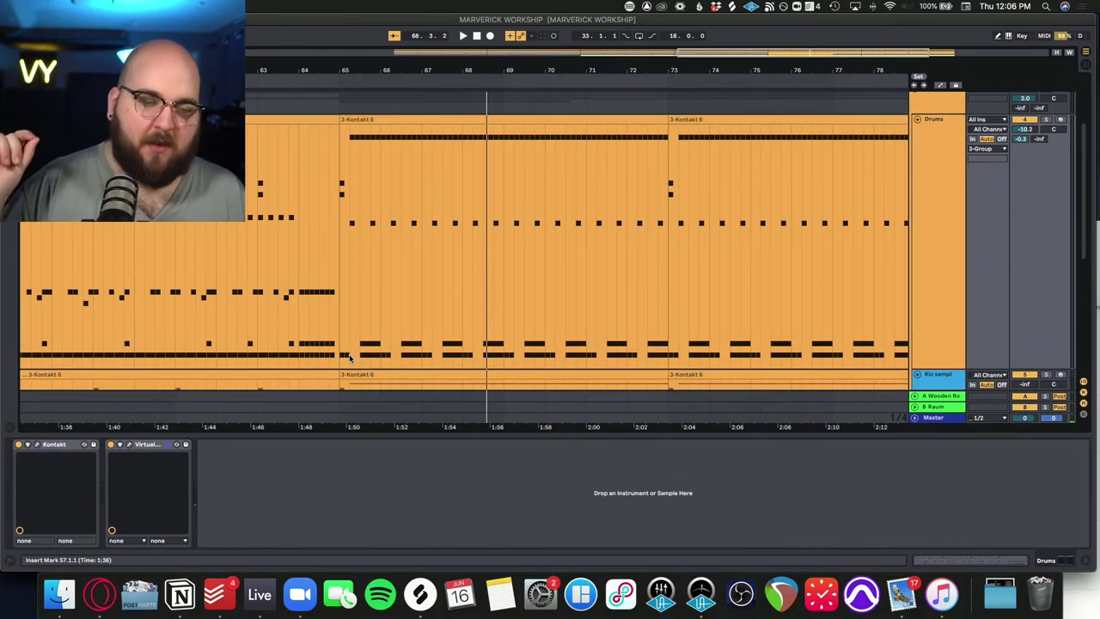
scroll(350, 358, down, 3)
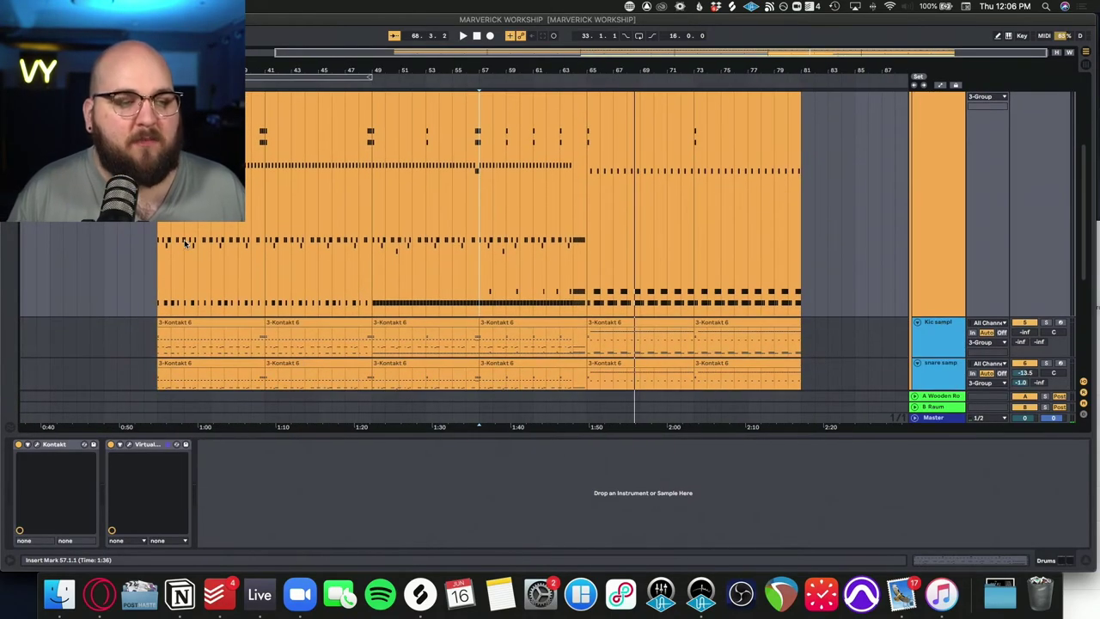
drag(157, 232, 804, 258)
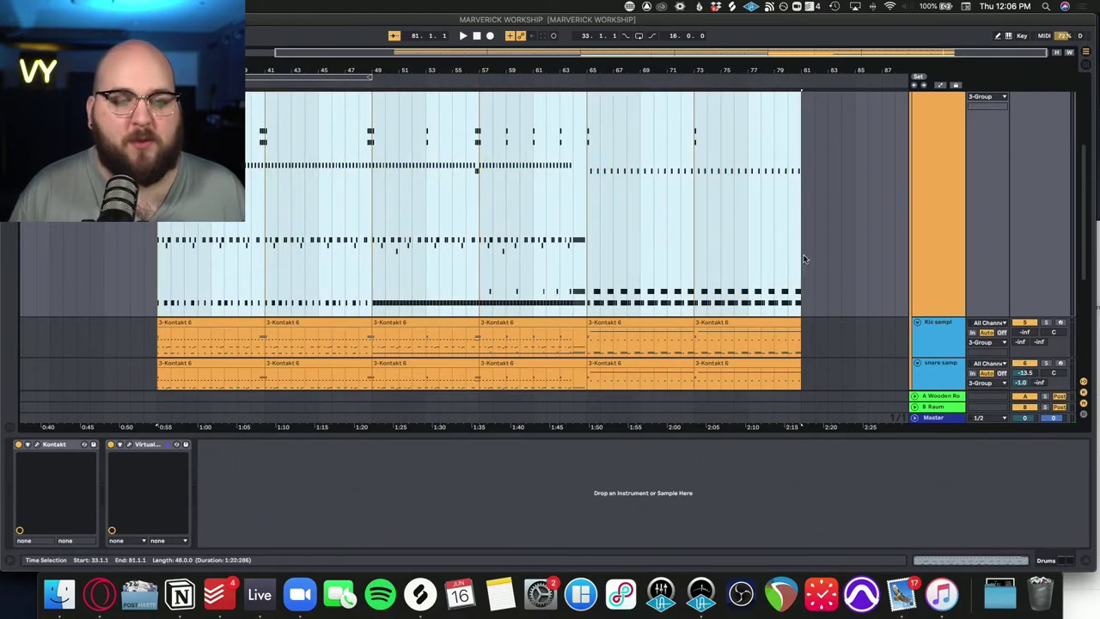
Zoom to the marked bars and try playback start points at bars 47, 65 and 72
key(z)
click(381, 216)
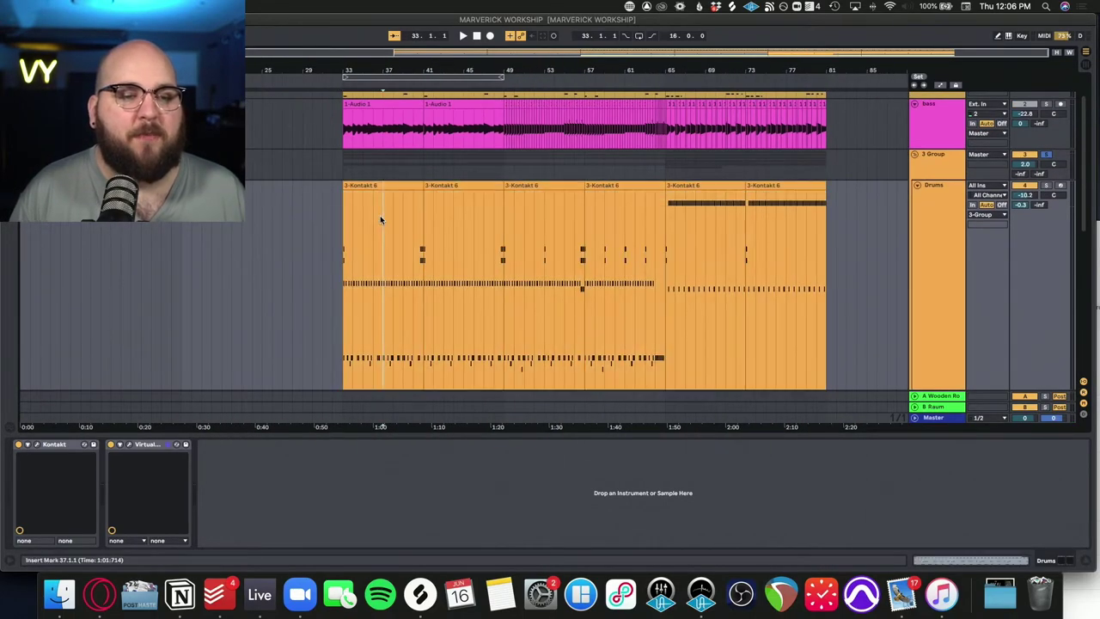
click(481, 221)
click(660, 220)
click(735, 227)
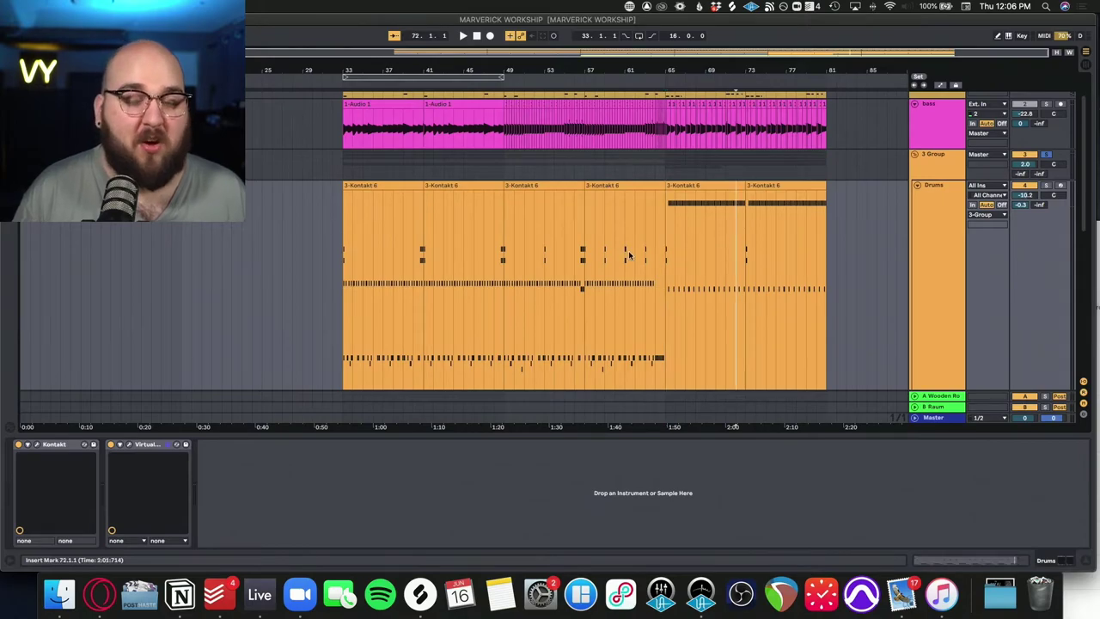
scroll(629, 250, up, 2)
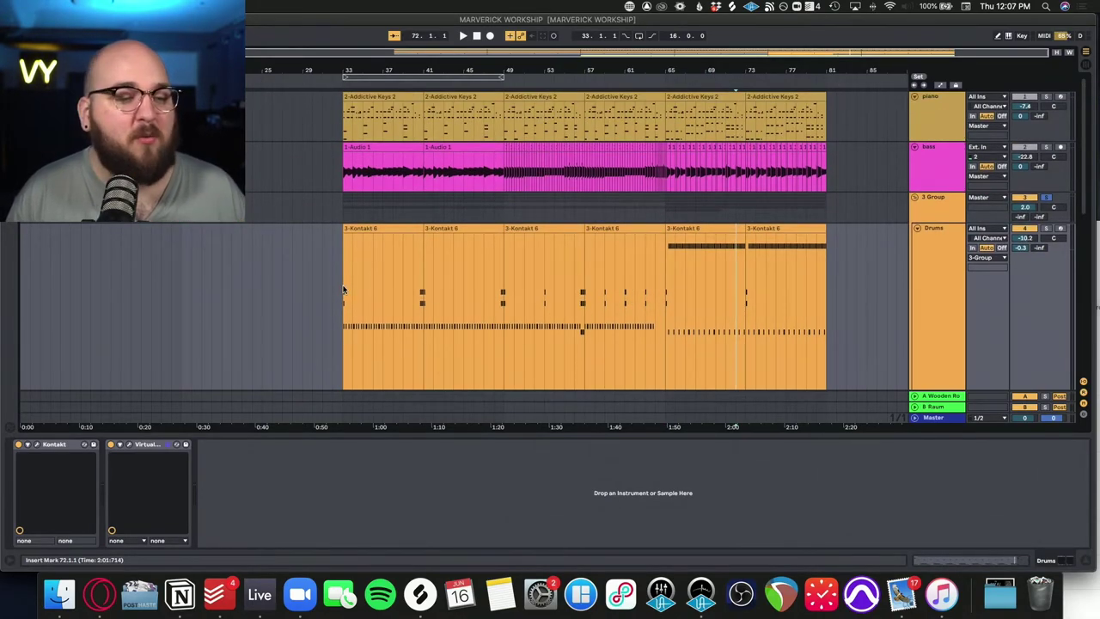
Mark bars 33 to 81 across the drums, piano and bass, and show the piano's effect chain
drag(337, 288, 855, 307)
drag(351, 127, 830, 160)
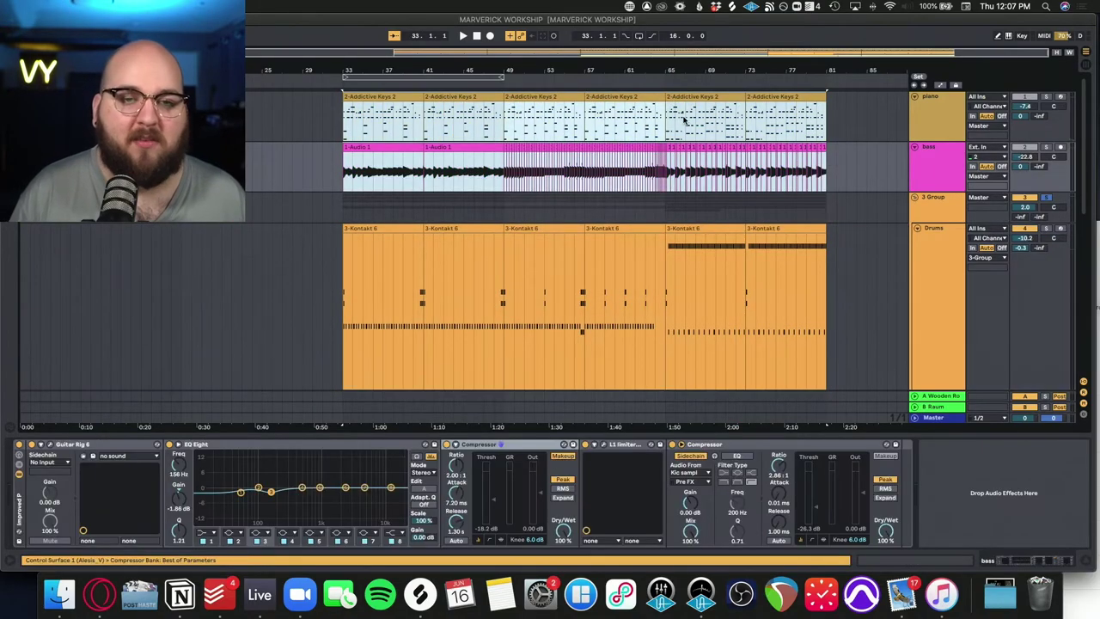
click(664, 114)
View the Kic sampl drum rack and MAIN SNARE sample, solo snare samp, and play both
click(497, 190)
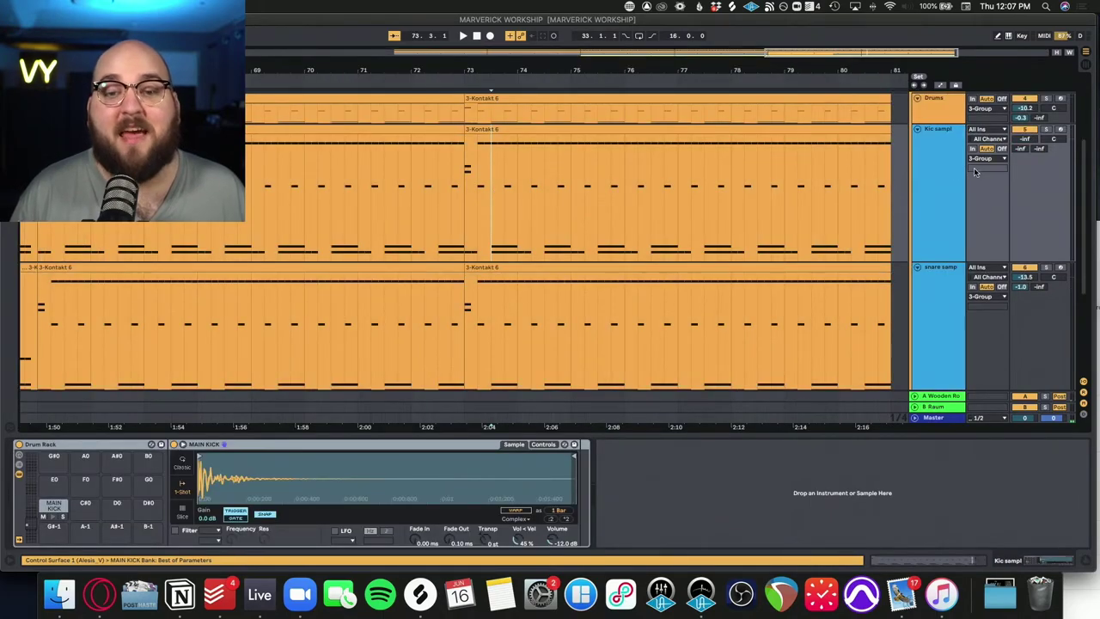
click(945, 287)
click(1044, 272)
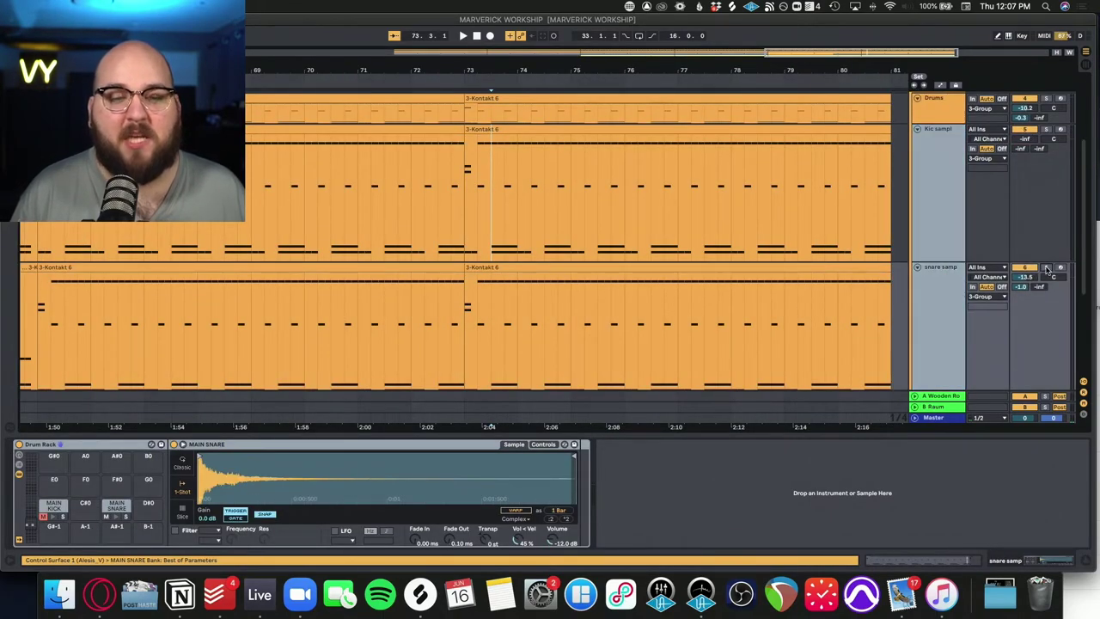
shift+click(465, 186)
key(space)
Zoom out to bars 61–87, recheck the kick and snare racks, and play from bar 65
click(640, 202)
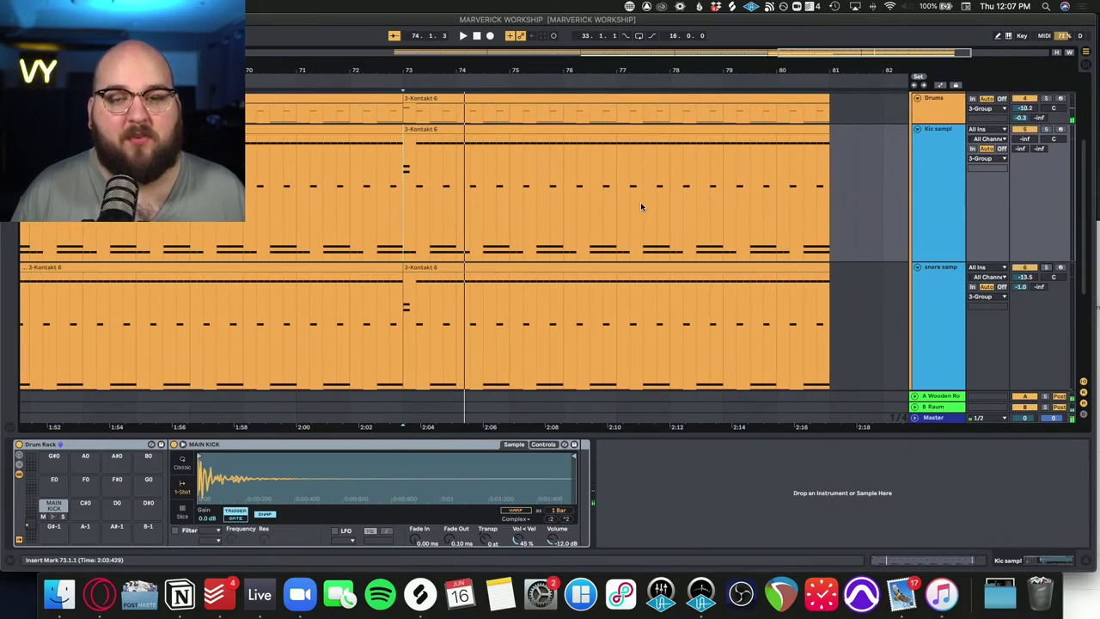
key(minus)
click(934, 174)
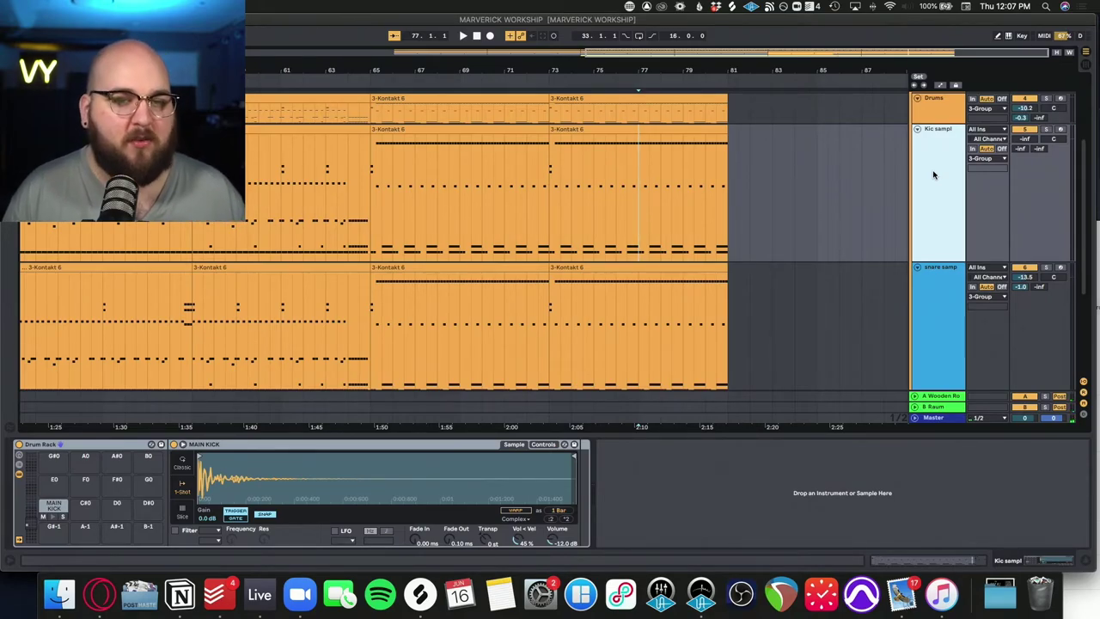
click(927, 340)
scroll(927, 341, down, 3)
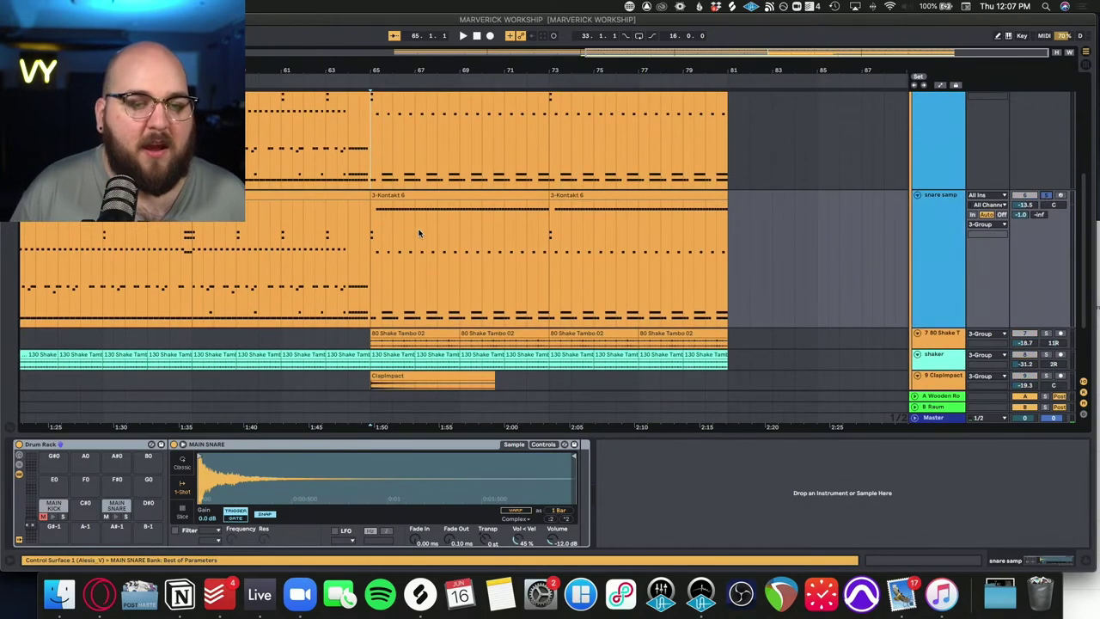
click(367, 234)
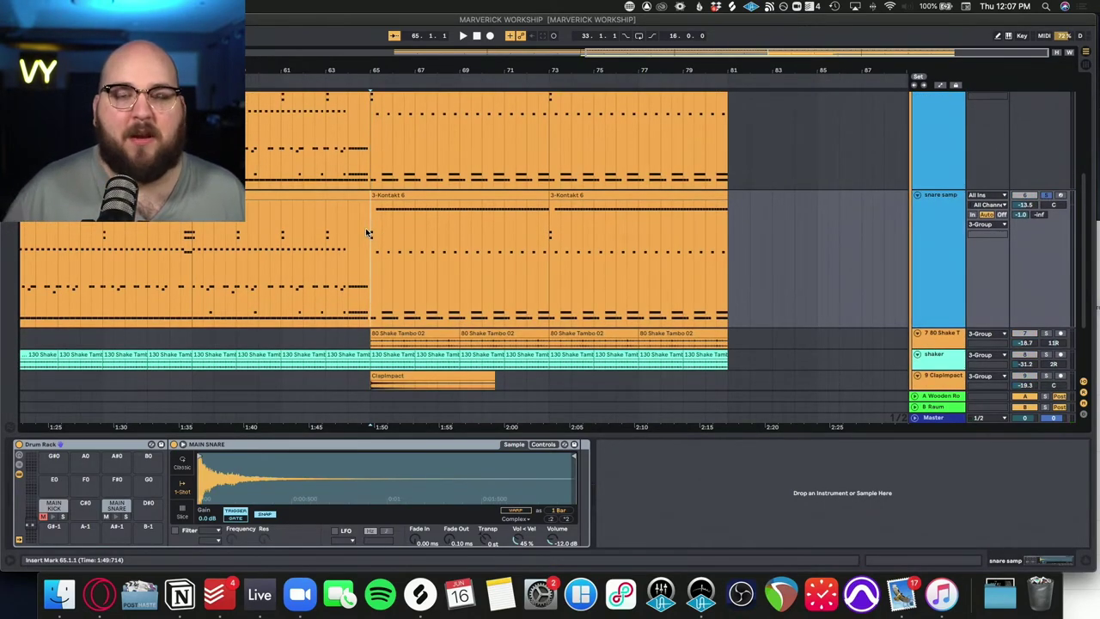
key(space)
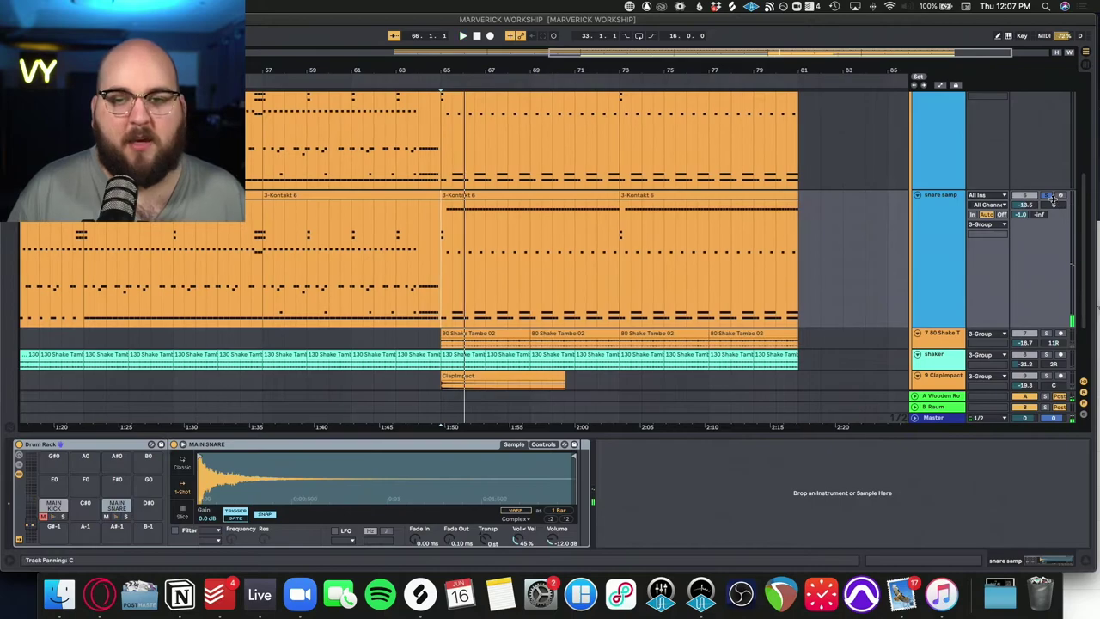
scroll(877, 213, up, 5)
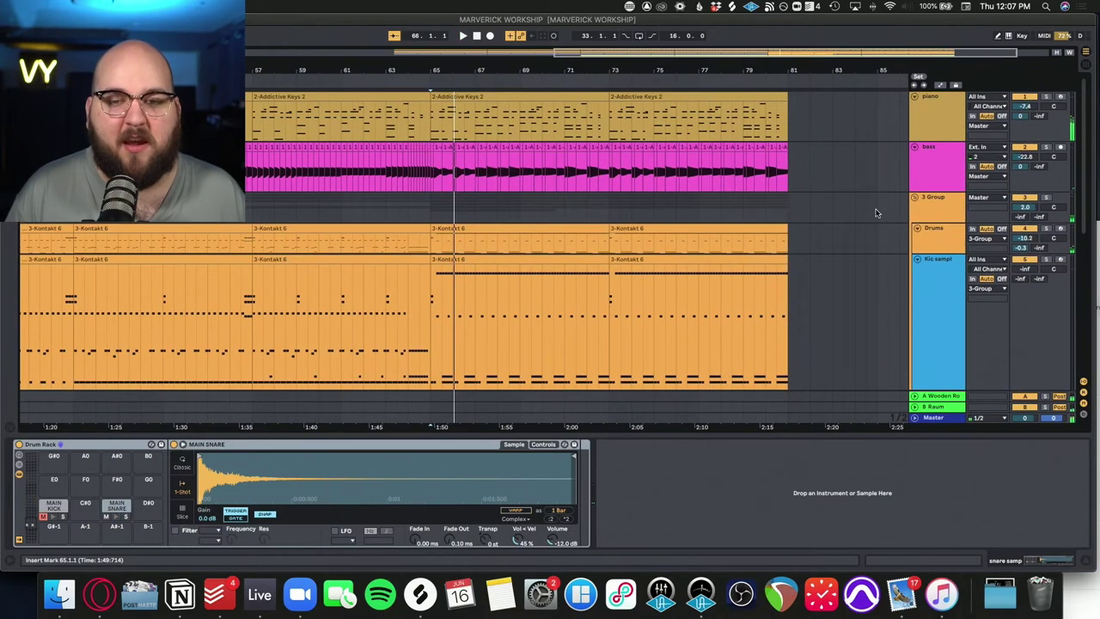
Open the 3 Group's Comp FET-76 compressor interface and play the drums through it
click(932, 210)
drag(390, 69, 502, 161)
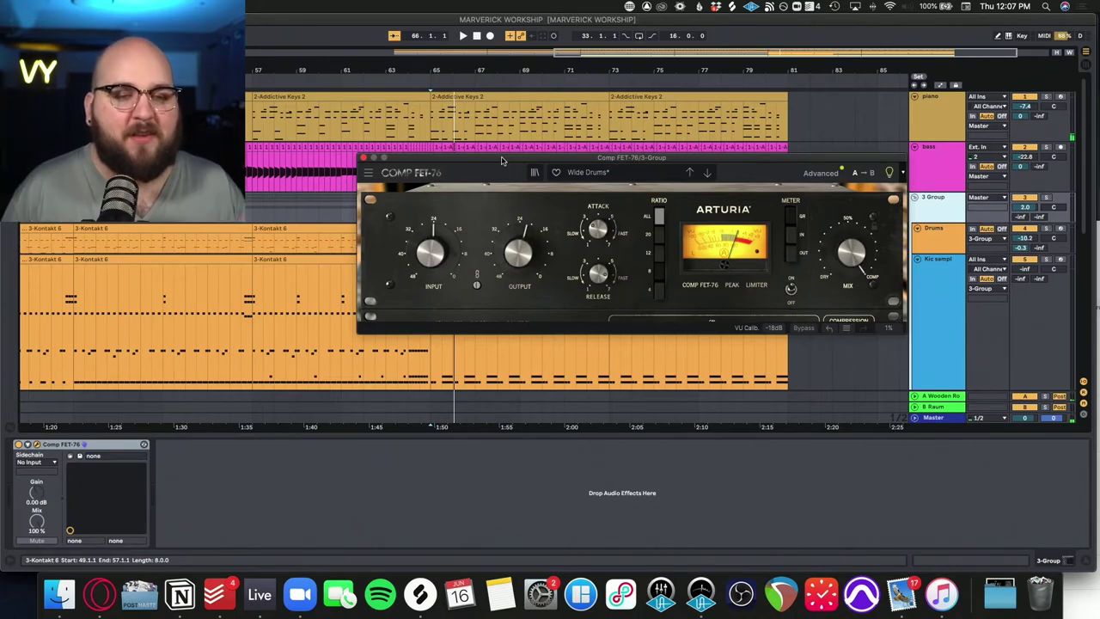
key(space)
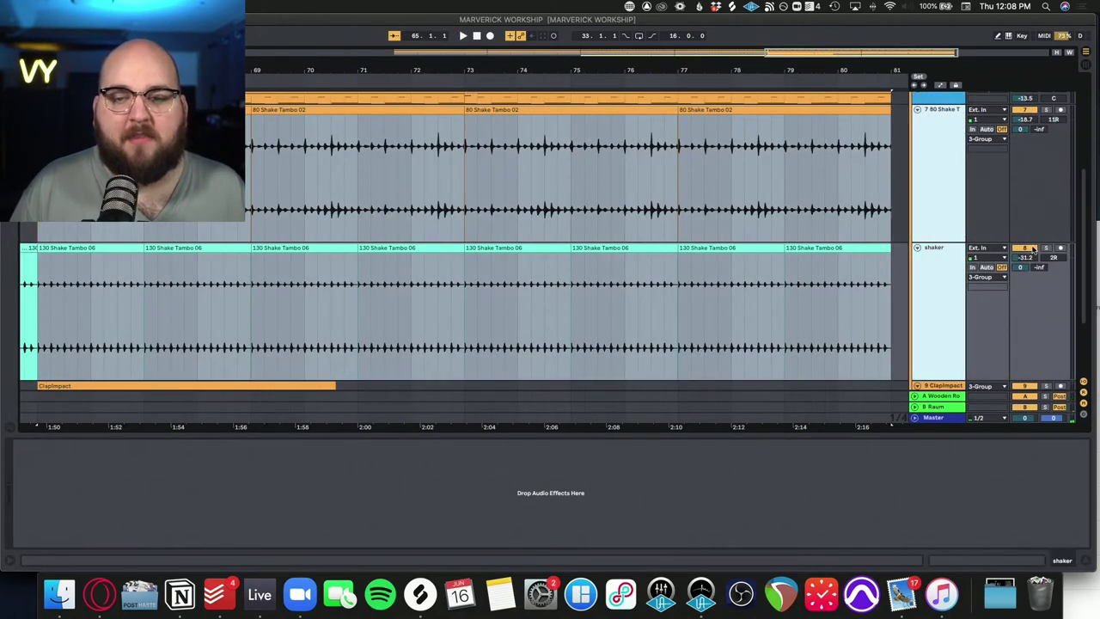
Set the start at bar 65, solo the Drums group, and play from there
click(810, 247)
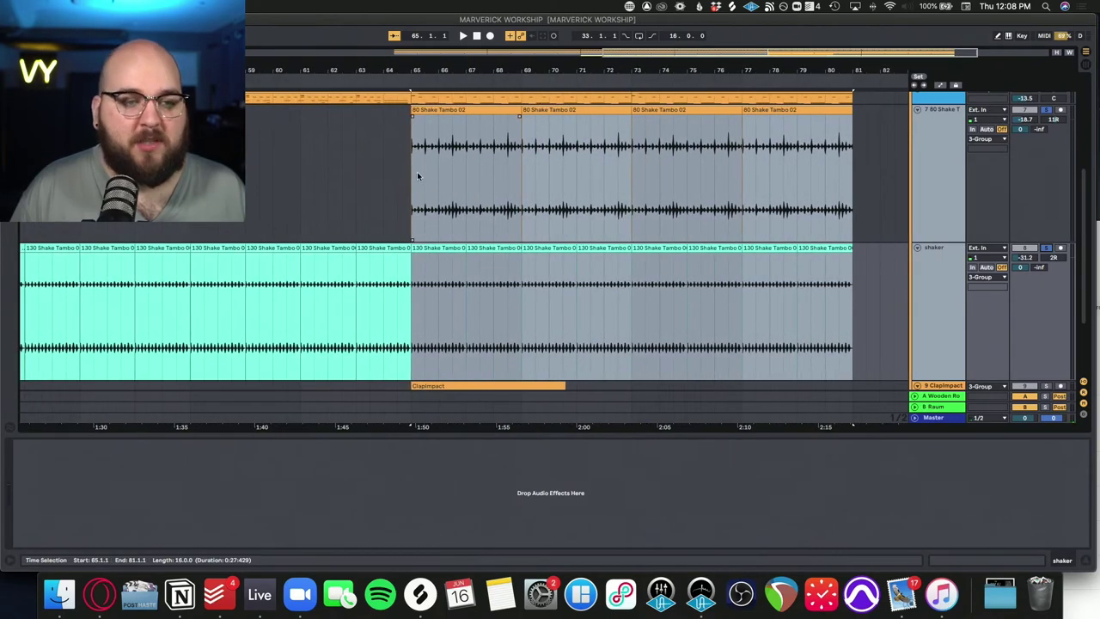
click(411, 174)
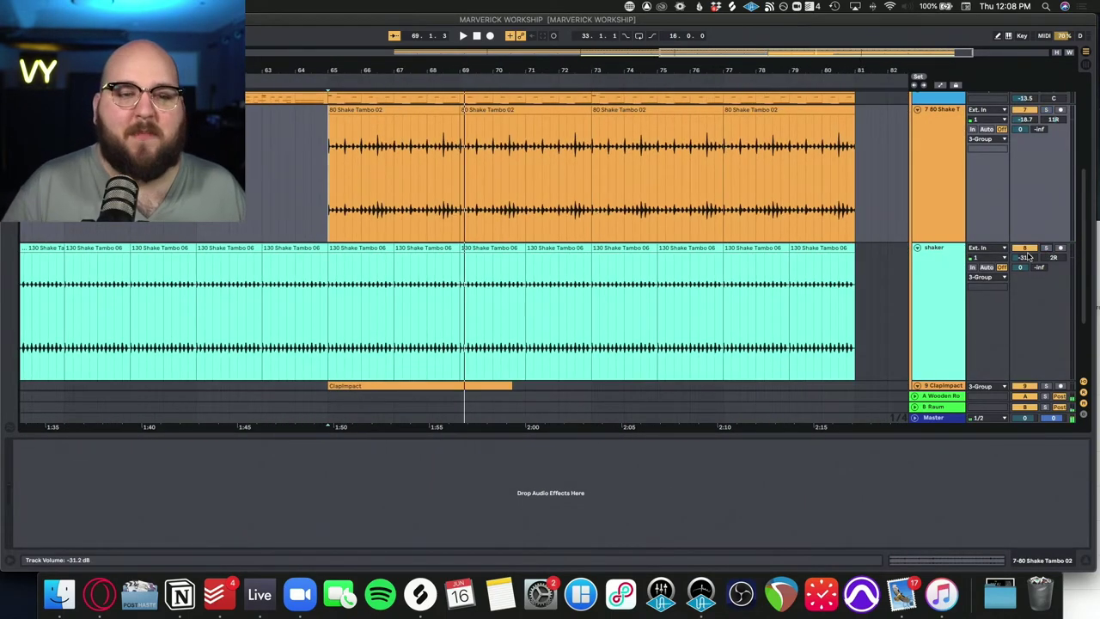
scroll(546, 187, up, 2)
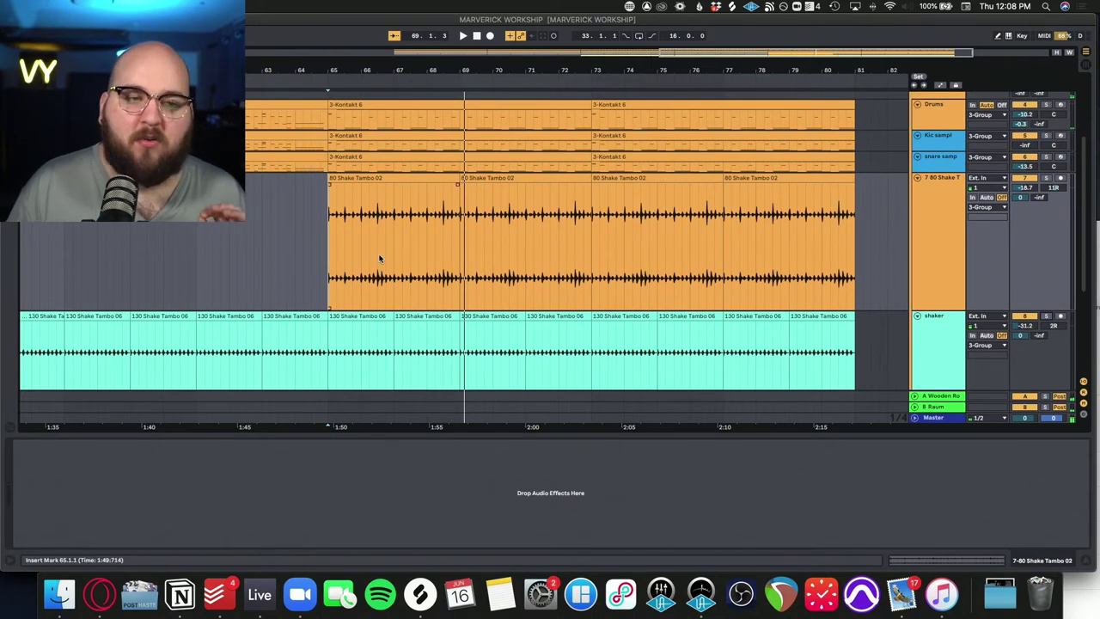
scroll(378, 258, up, 2)
click(1037, 163)
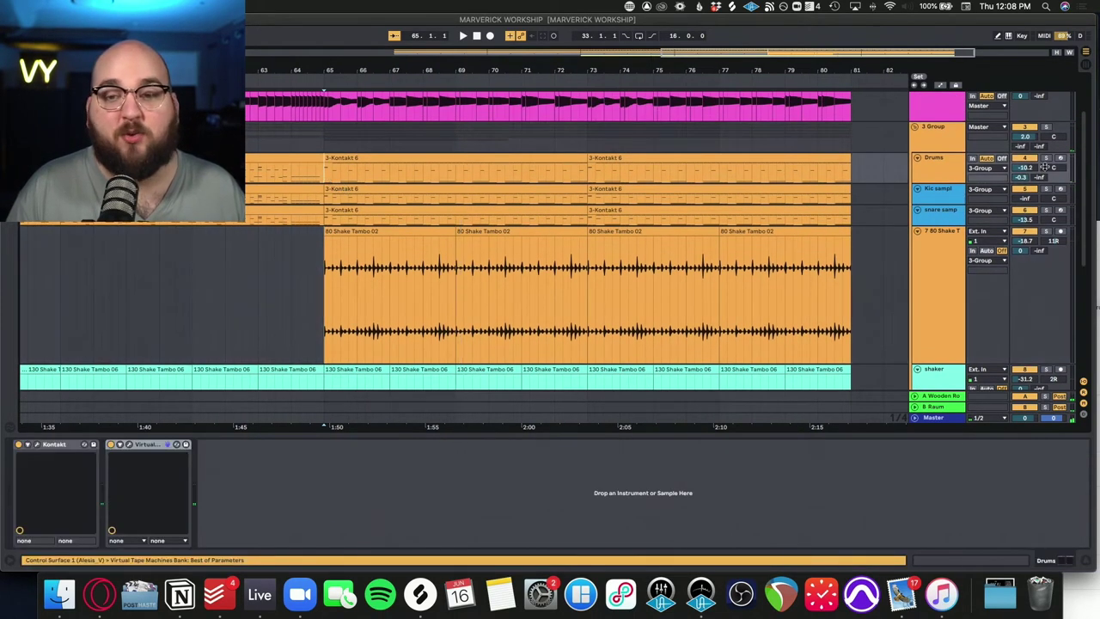
click(1047, 159)
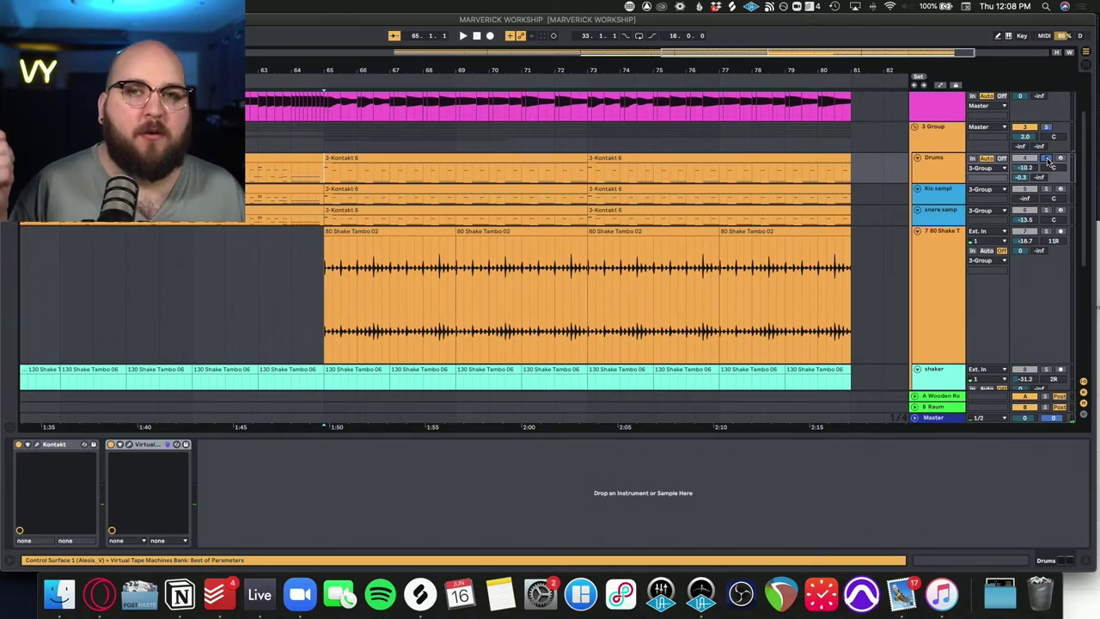
key(space)
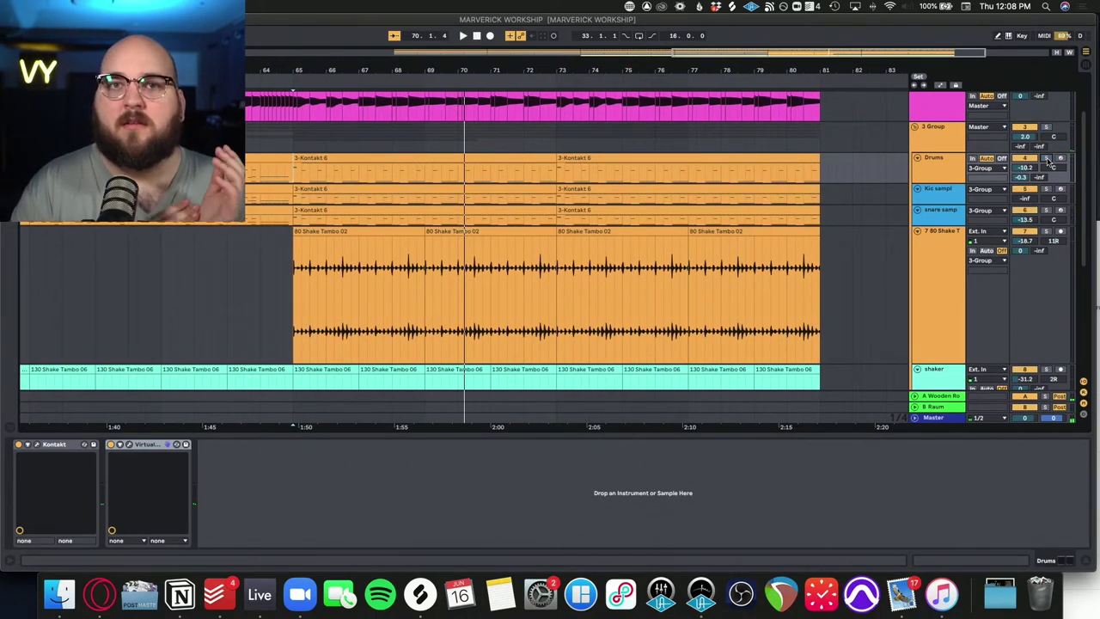
Select the 80 Shake Tambo 02 track and play the tambourine part from bar 65
scroll(666, 189, down, 3)
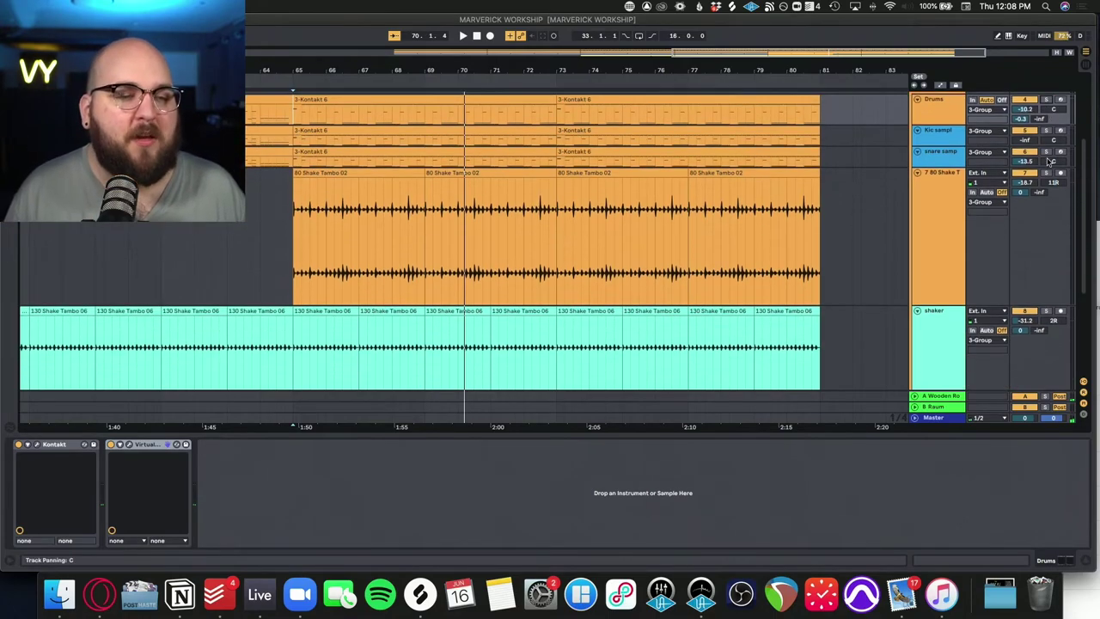
key(space)
click(290, 183)
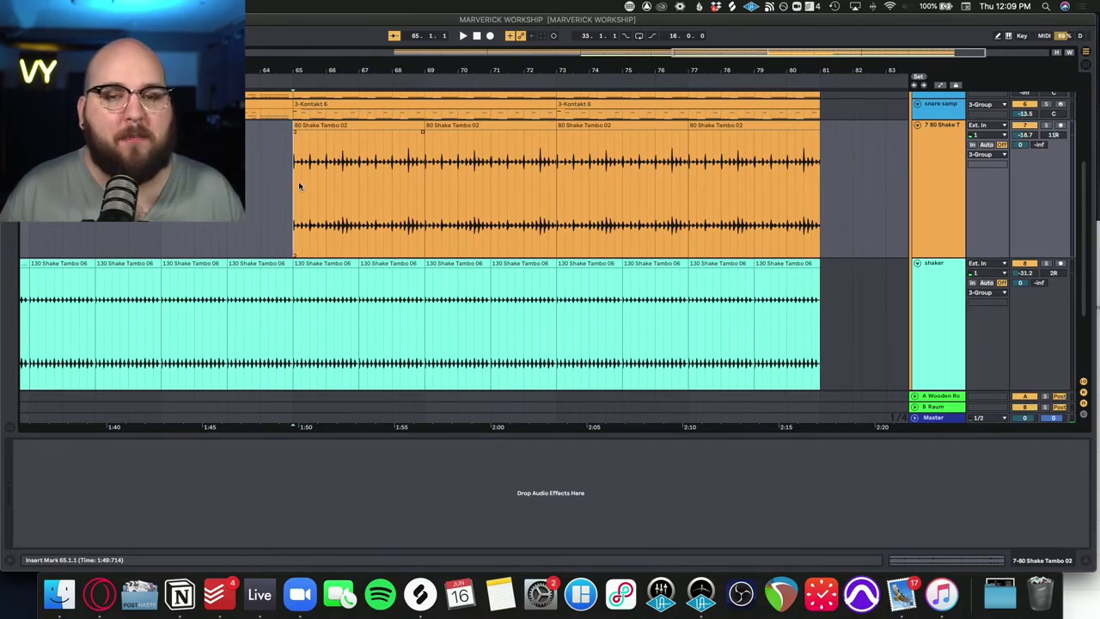
key(space)
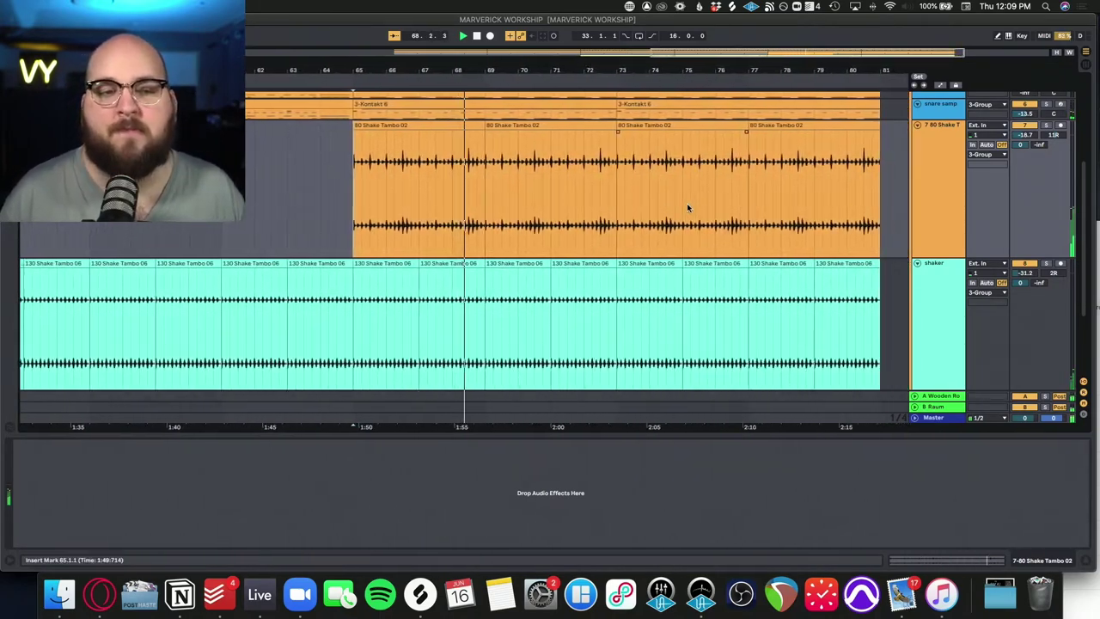
key(space)
Select the ClapImpact clip and play its hit from bar 65
key(h)
key(w)
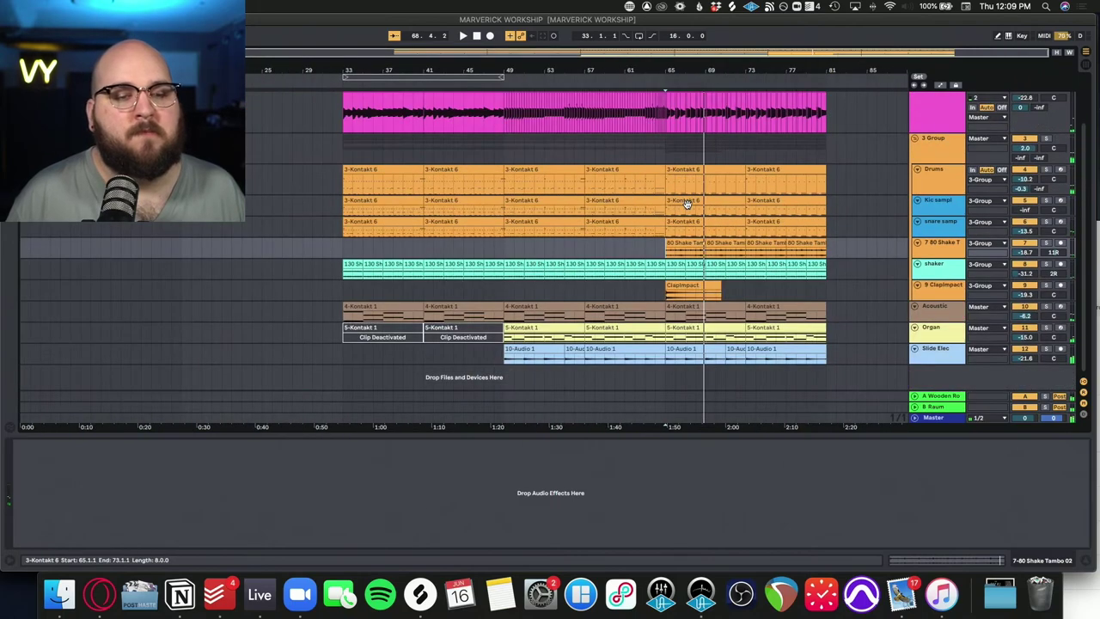
click(1032, 294)
click(665, 292)
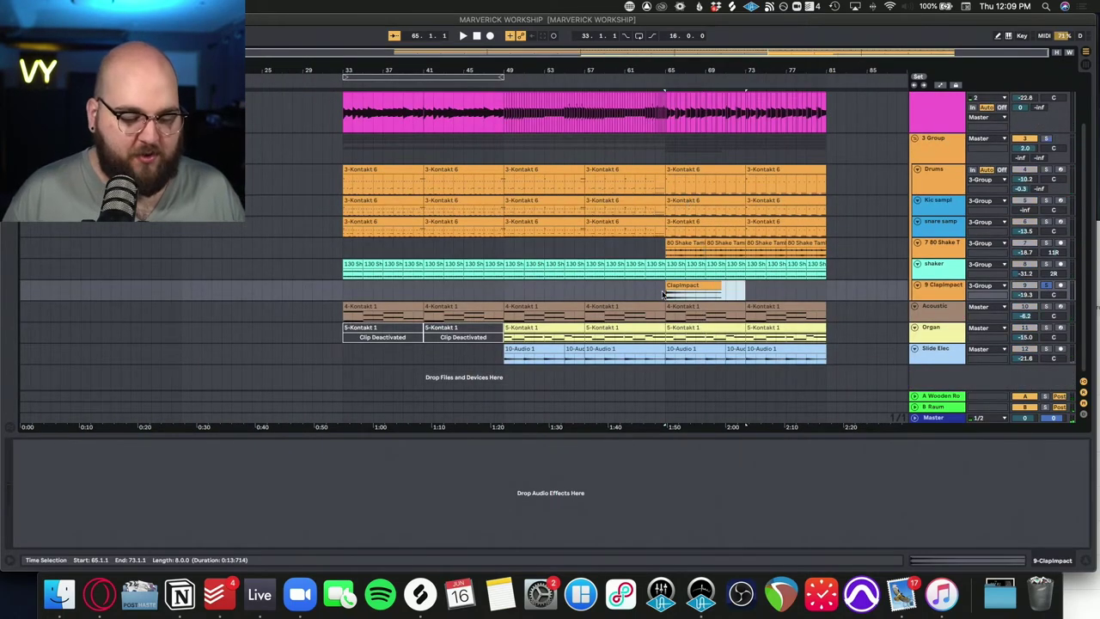
key(z)
click(559, 244)
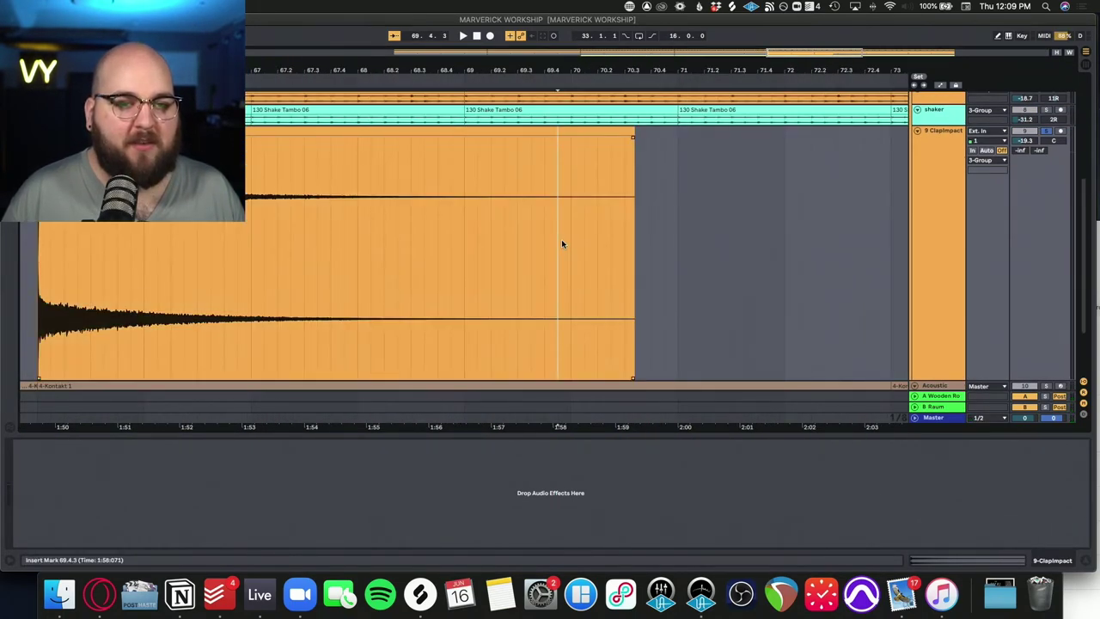
click(388, 222)
key(minus)
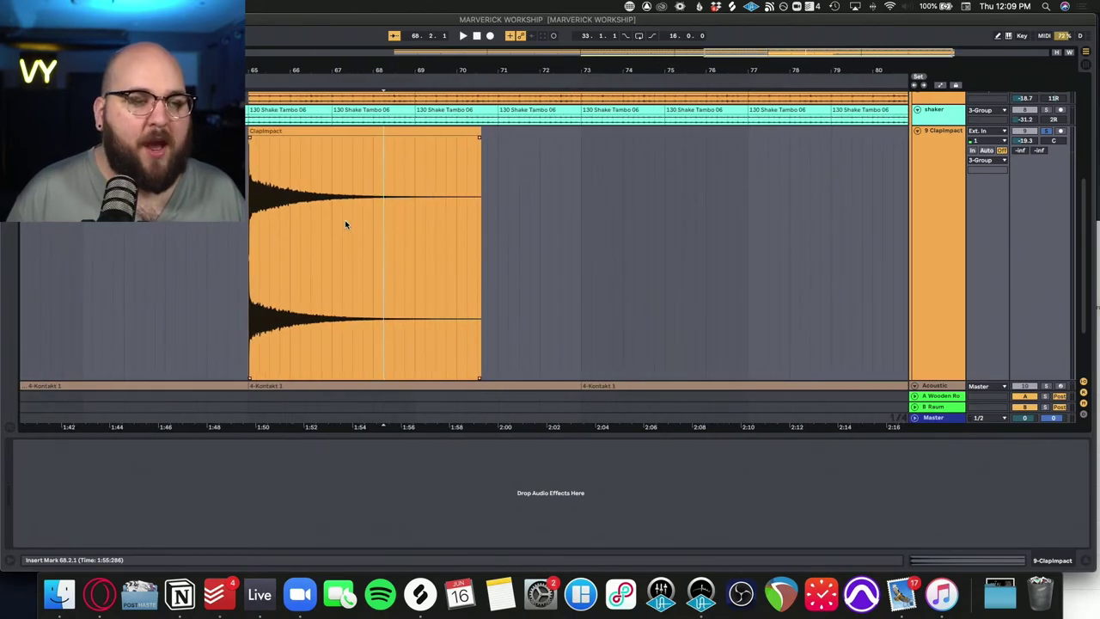
click(247, 222)
key(space)
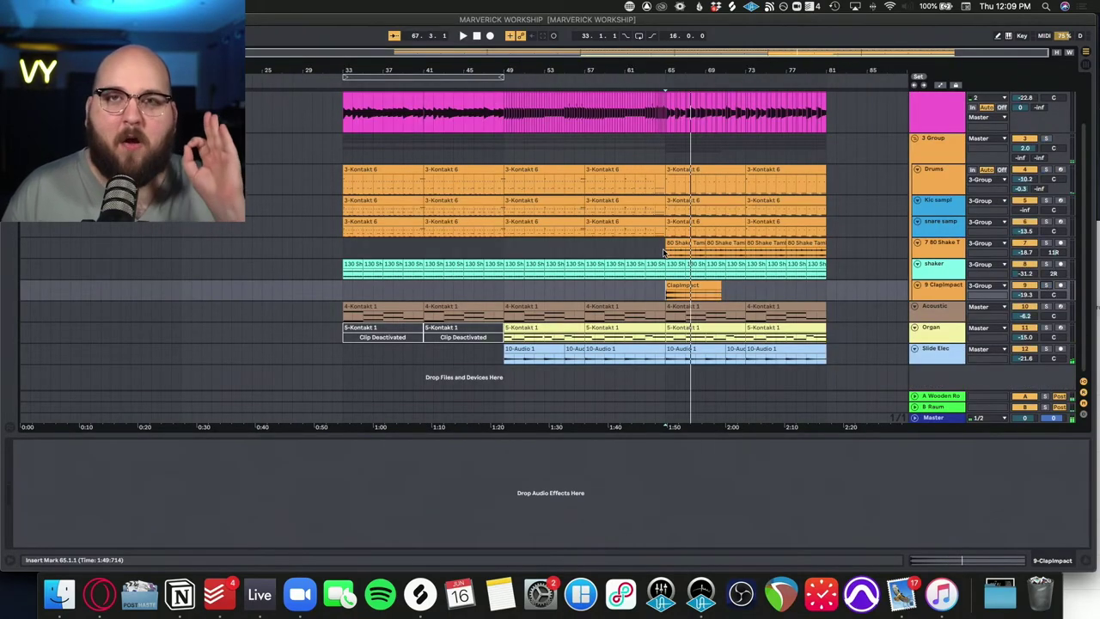
Play the section again starting from bar 63
click(643, 291)
key(space)
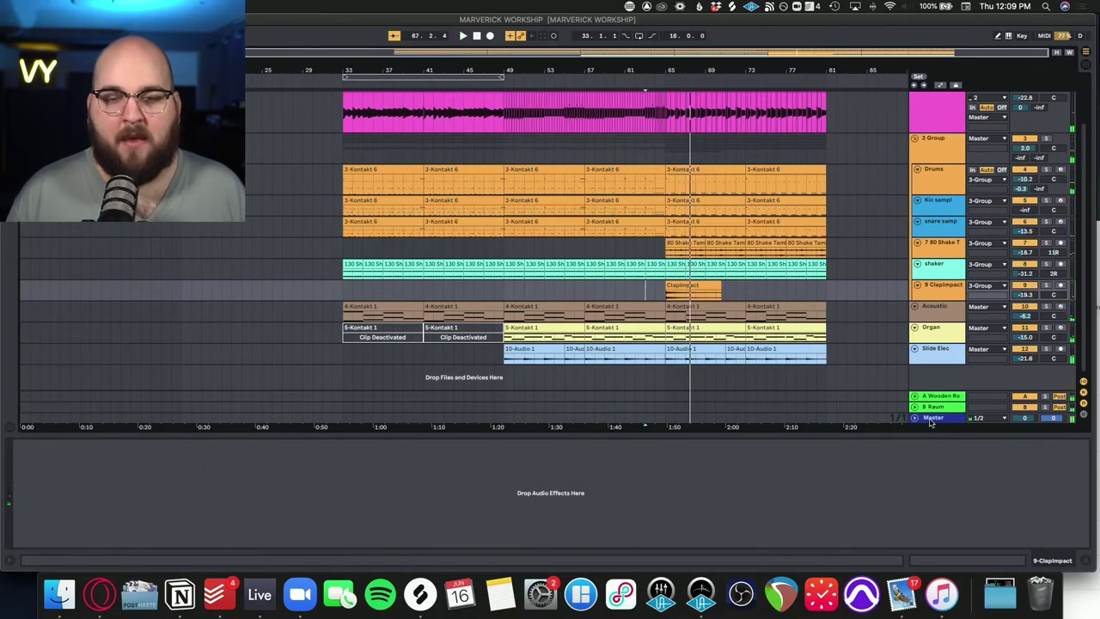
scroll(930, 417, up, 2)
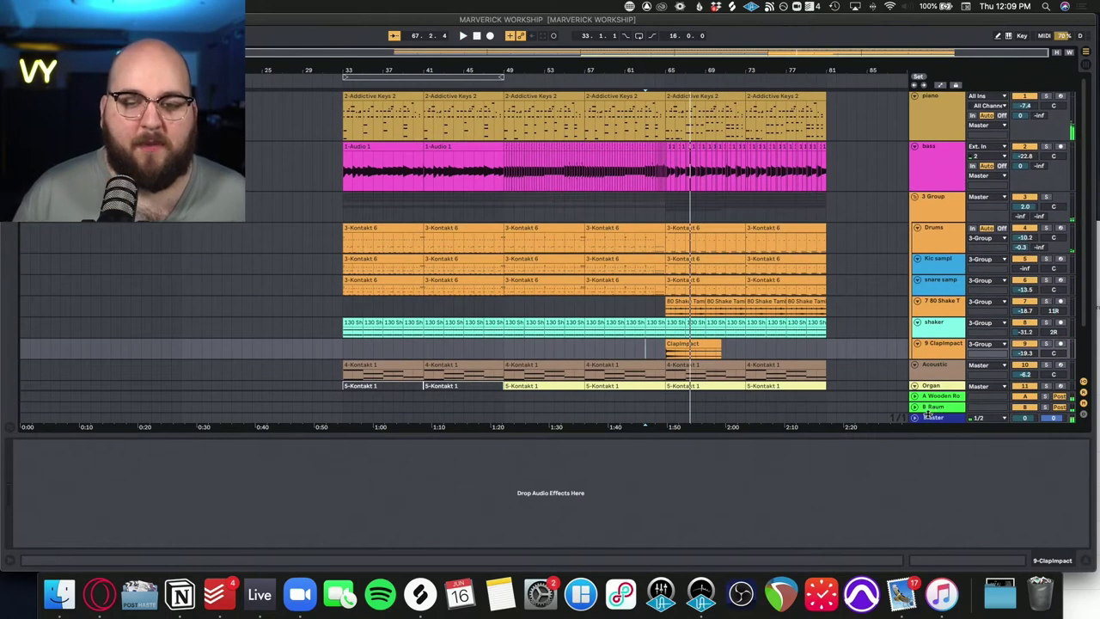
Open the Master chain's Infinity EQ window, then the VBC FG-Red compressor window
click(930, 416)
click(149, 446)
click(66, 446)
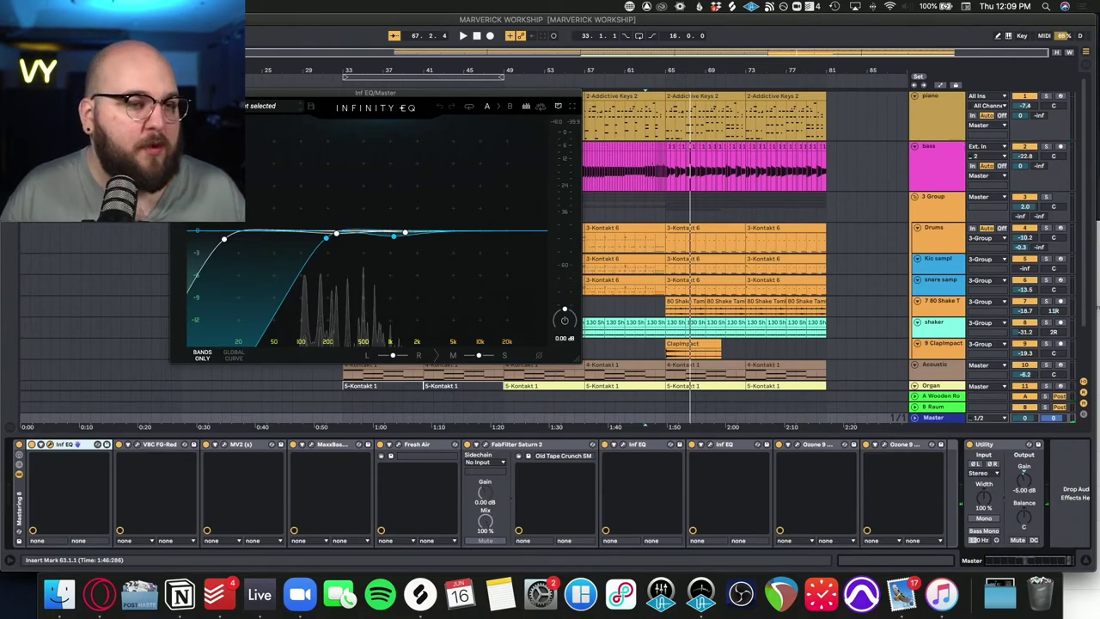
click(148, 446)
click(138, 445)
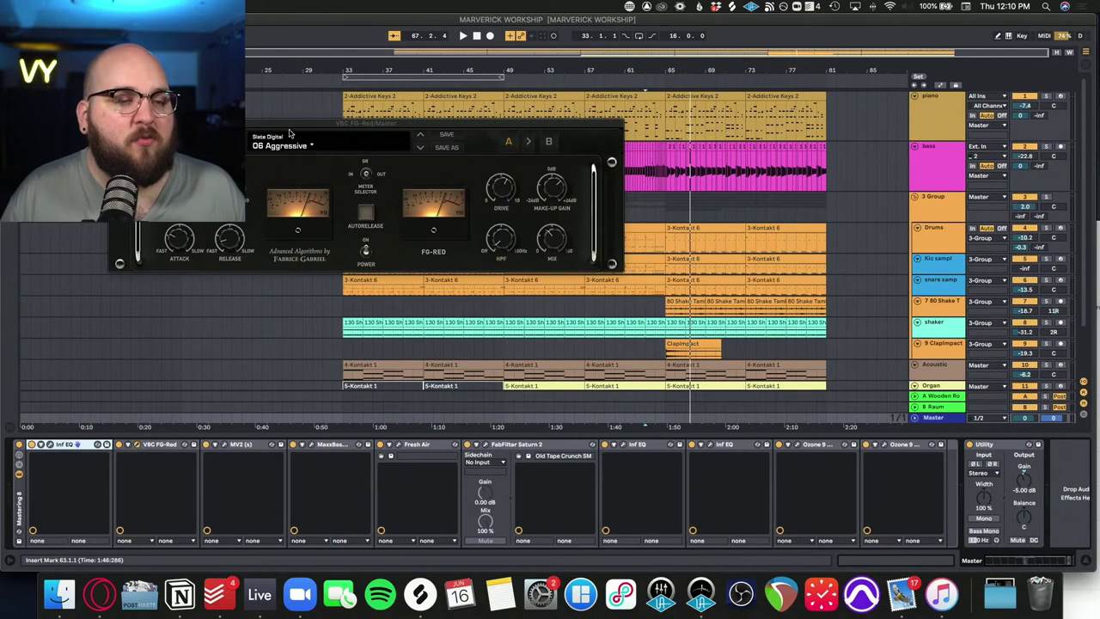
drag(289, 131, 374, 134)
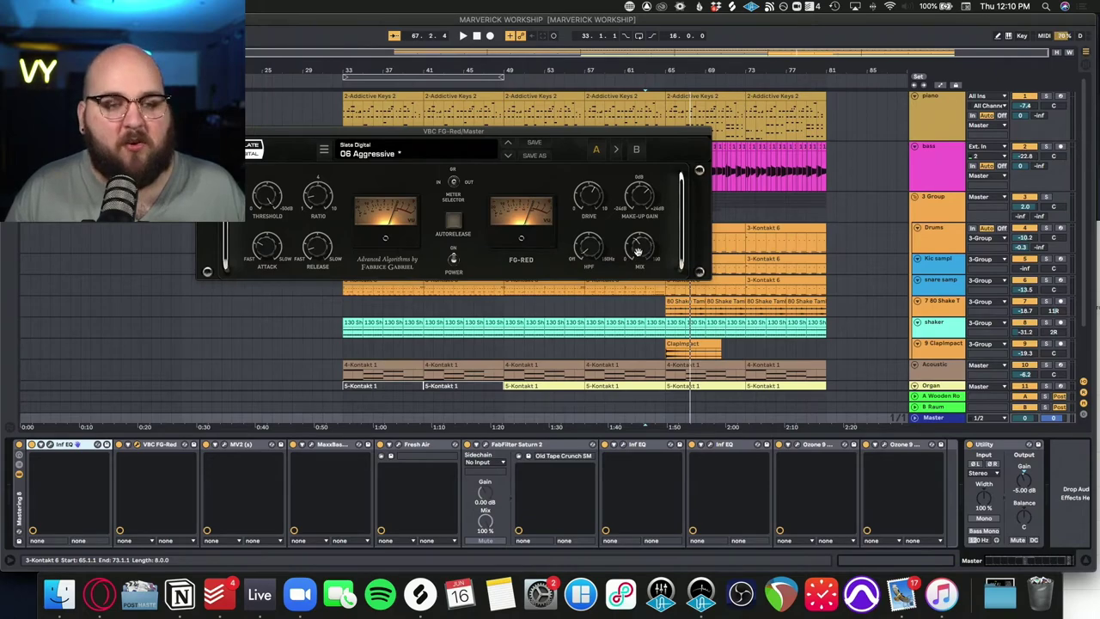
Play the song while raising the FG-Red Mix to 100% and then lowering it
key(space)
drag(645, 190, 651, 164)
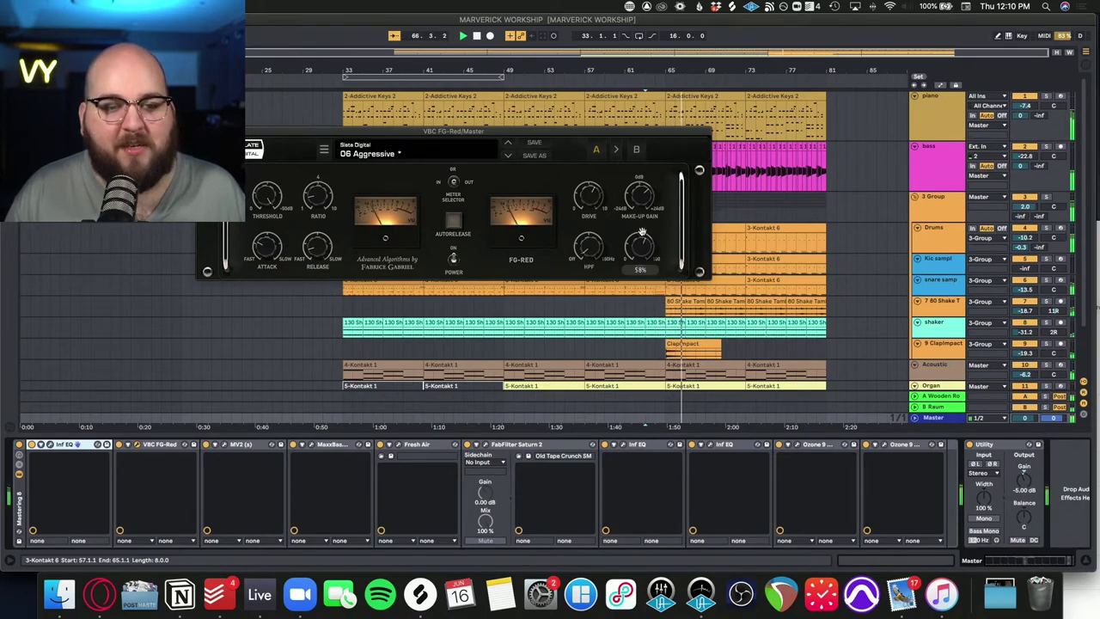
drag(651, 164, 642, 257)
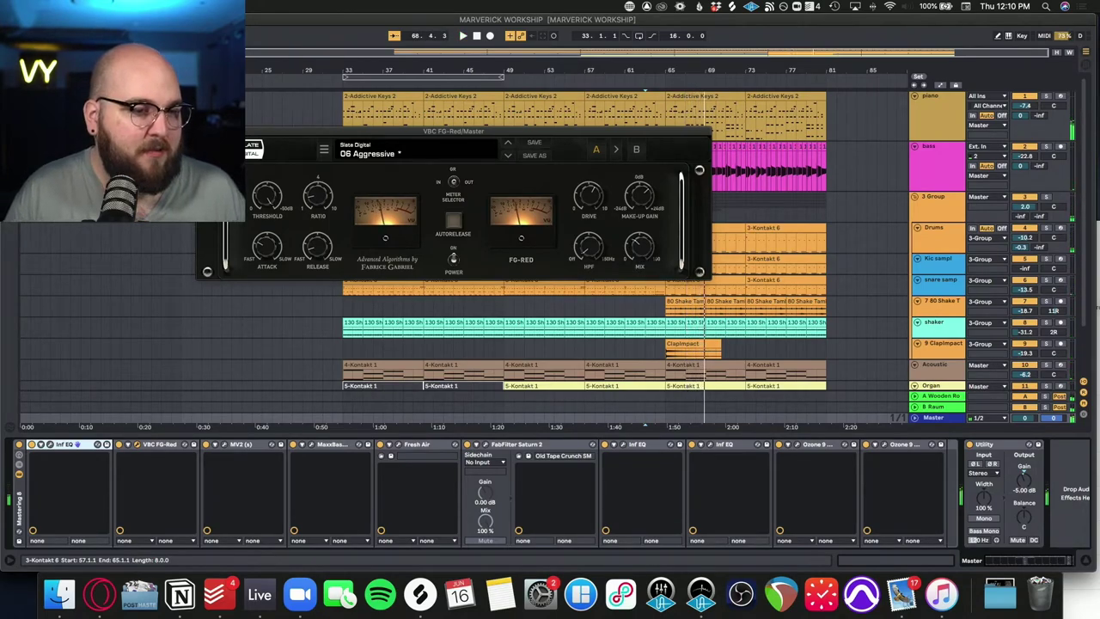
Close FG-Red and open the master's MV2, MaxxBass and Fresh Air windows (Mid Air 0, High Air 2)
click(137, 444)
click(225, 444)
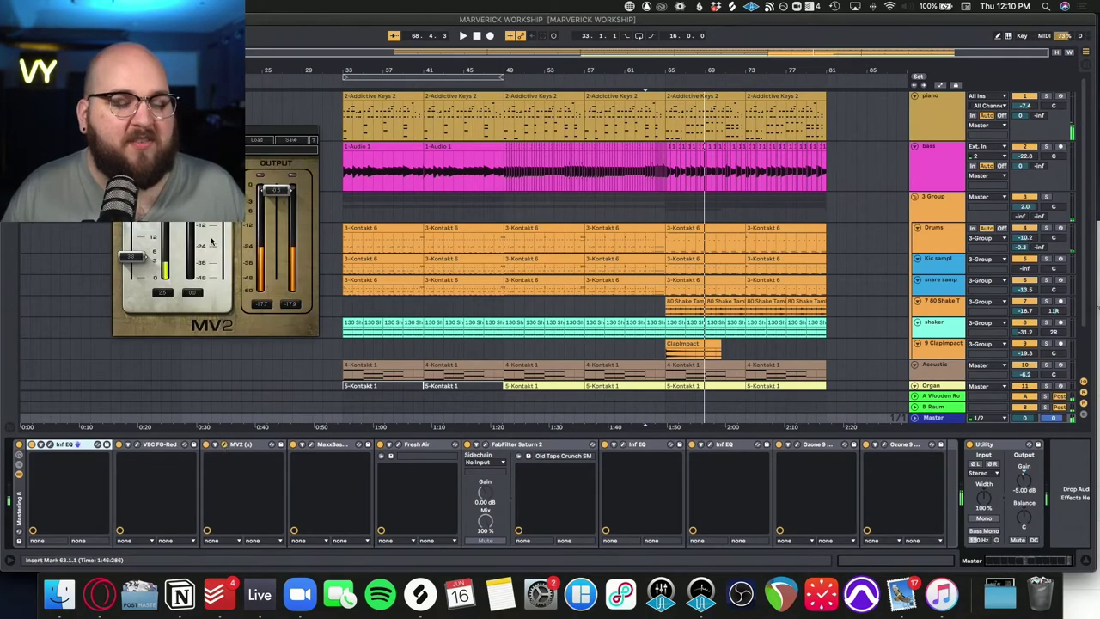
drag(197, 143, 555, 150)
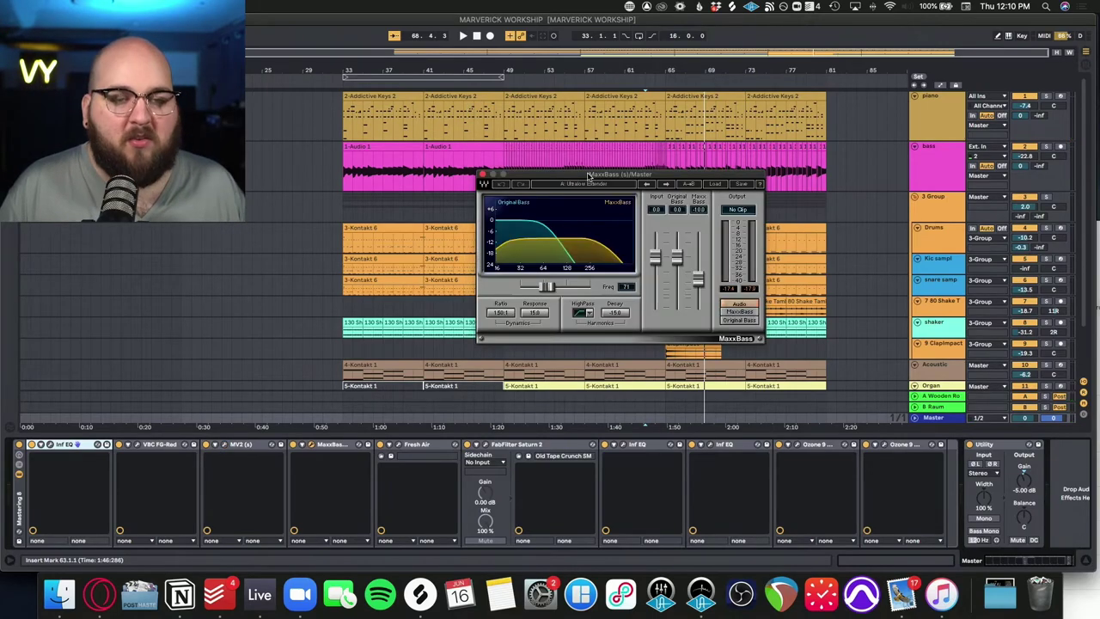
drag(589, 176, 591, 176)
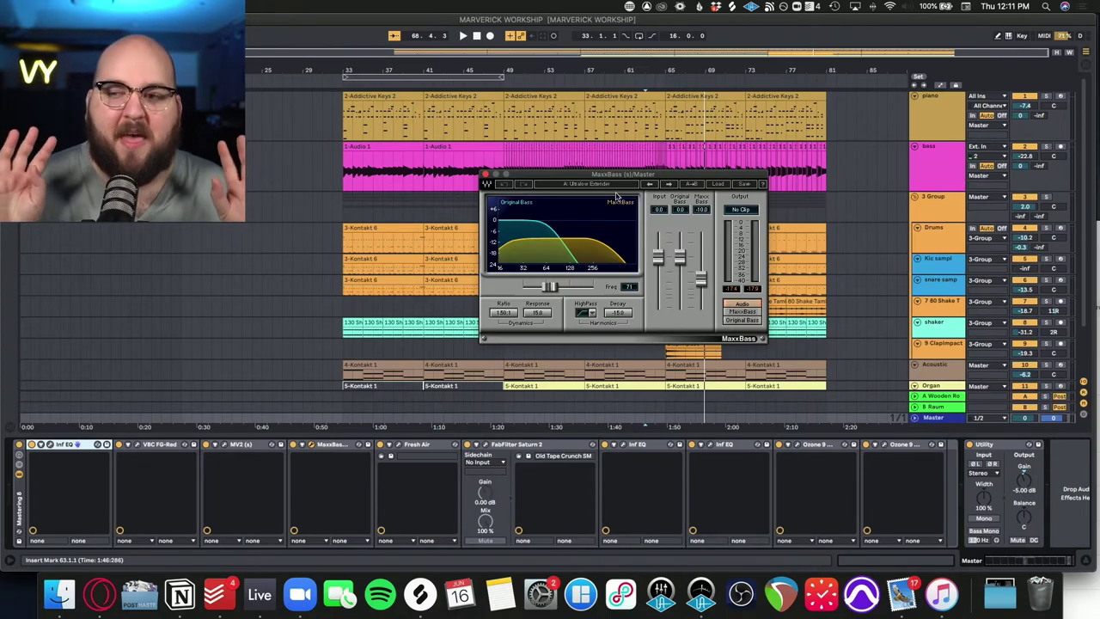
click(533, 166)
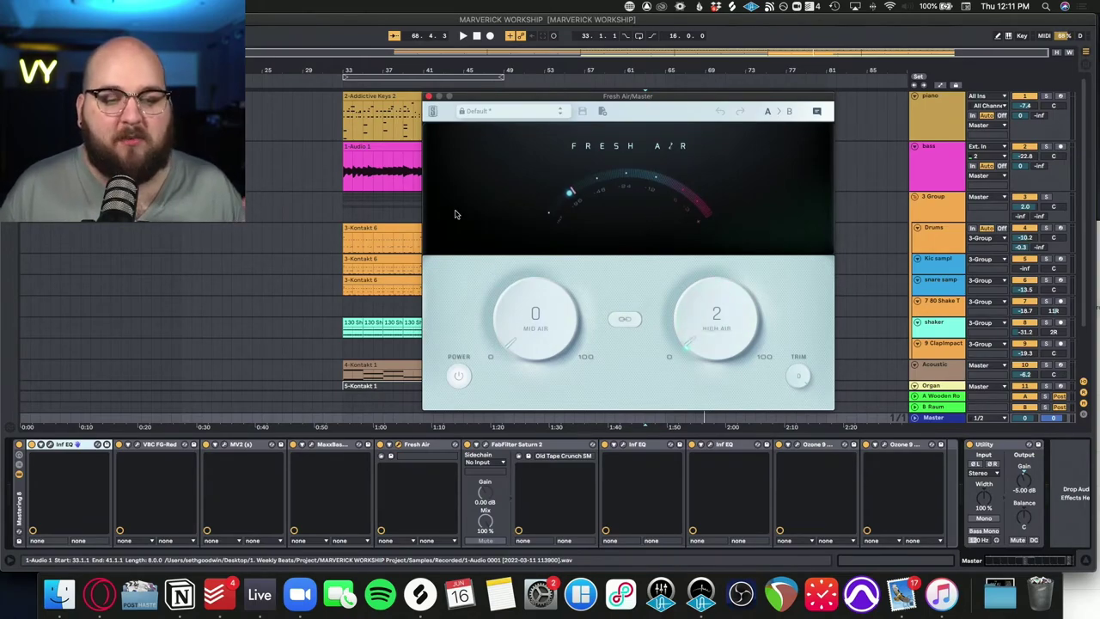
Swap the Fresh Air window for the master's FabFilter Saturn 2, centred, with band 2 selected
click(428, 97)
click(516, 444)
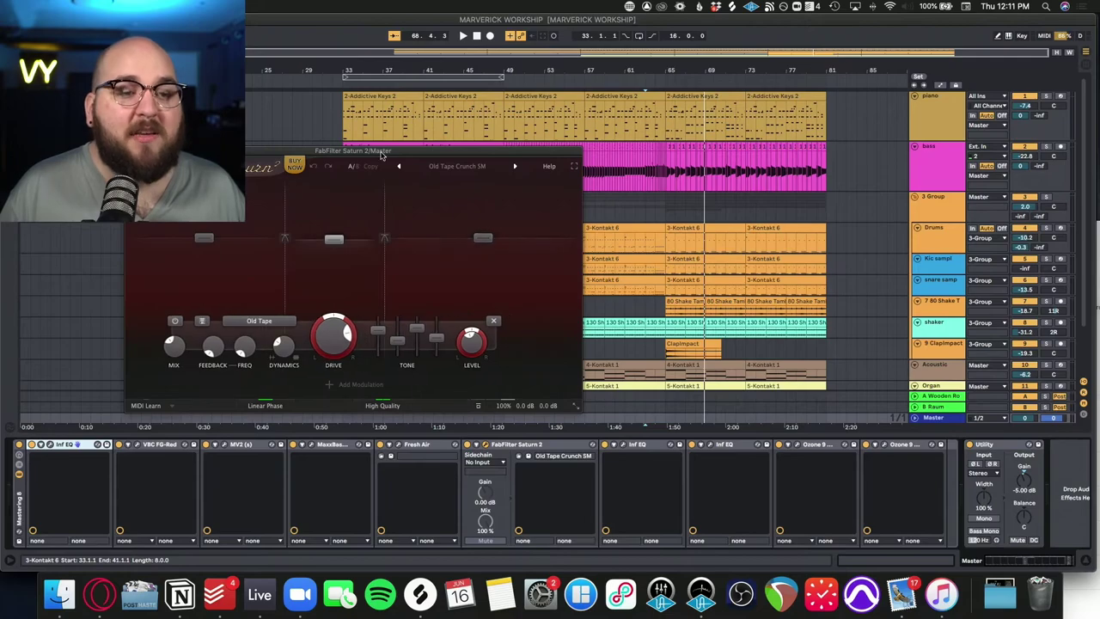
drag(376, 151, 588, 134)
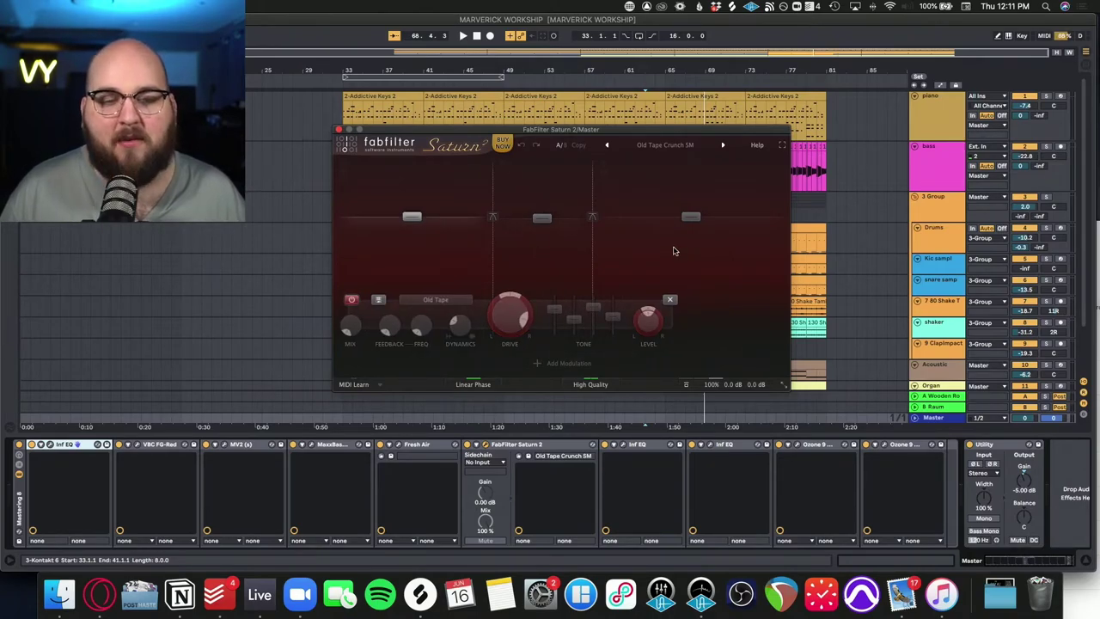
click(552, 251)
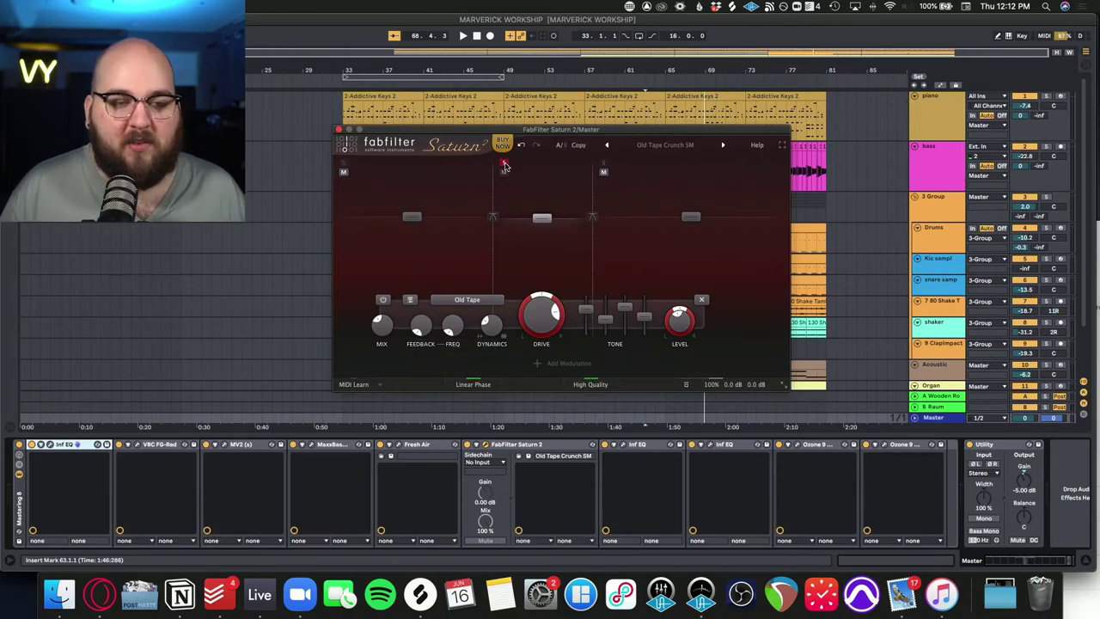
During playback, sweep band 2 mix around 50–54%, settle near 38%, and compare with Saturn bypassed
key(space)
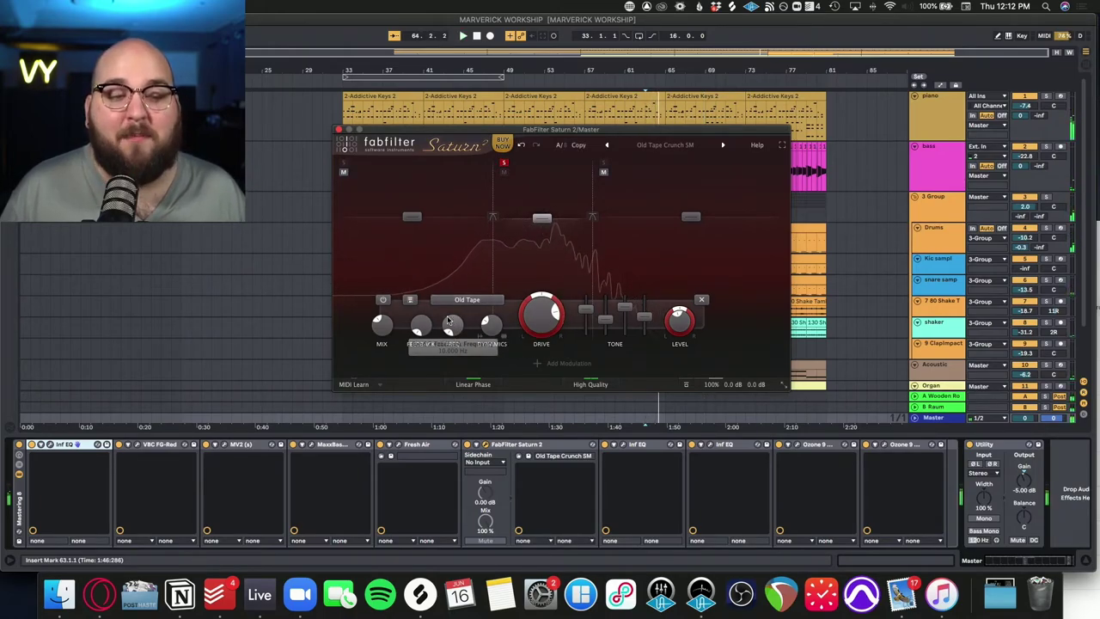
mouse_move(383, 328)
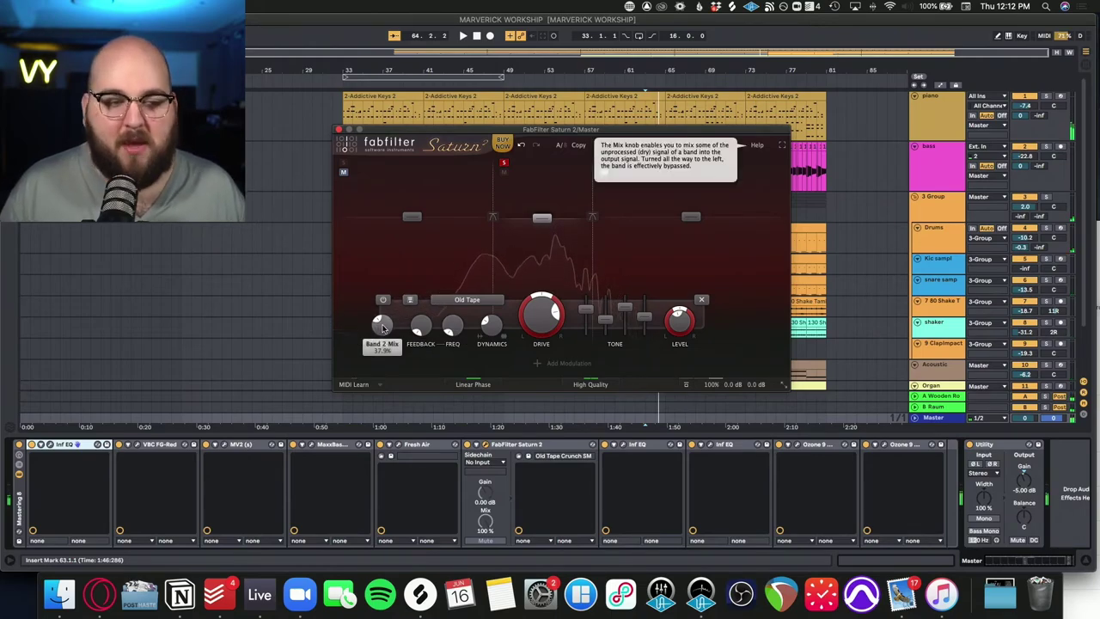
drag(383, 328, 383, 297)
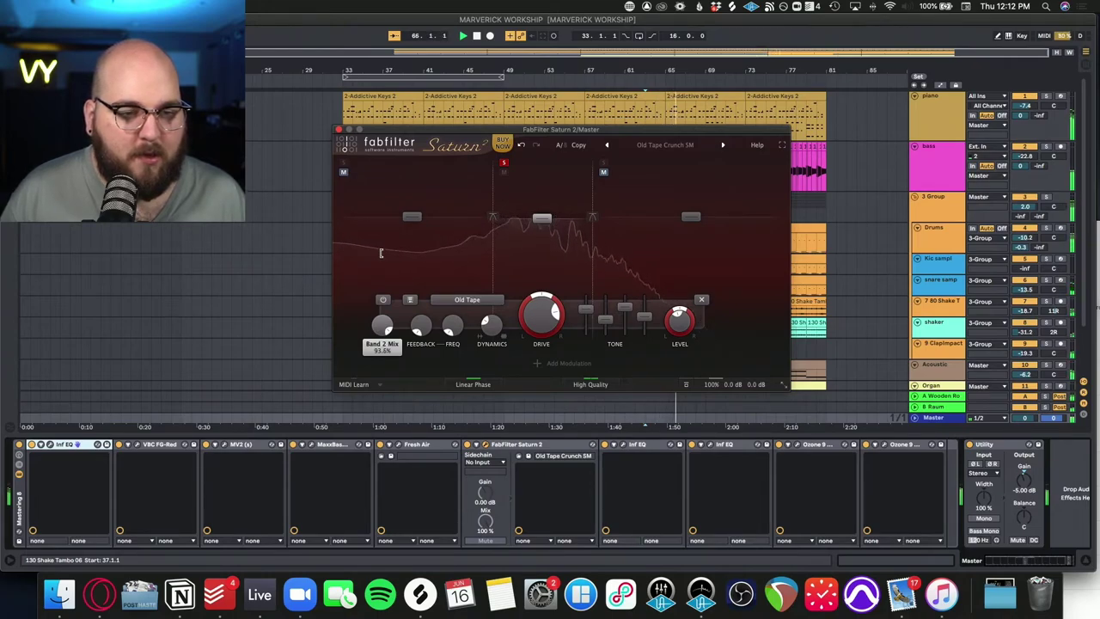
drag(381, 252, 372, 307)
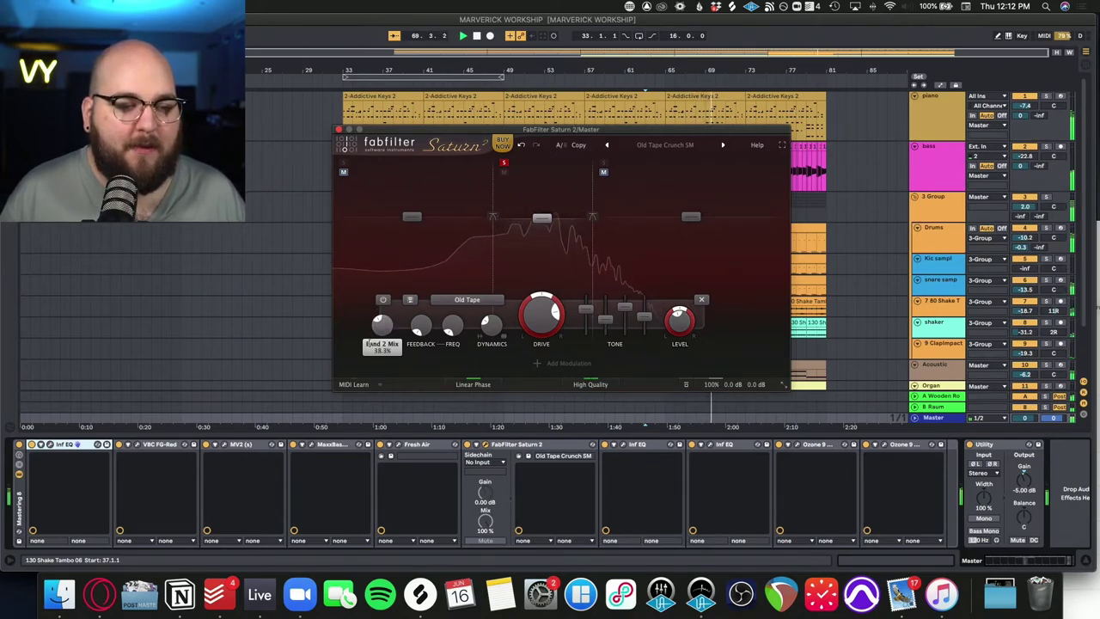
drag(368, 345, 370, 348)
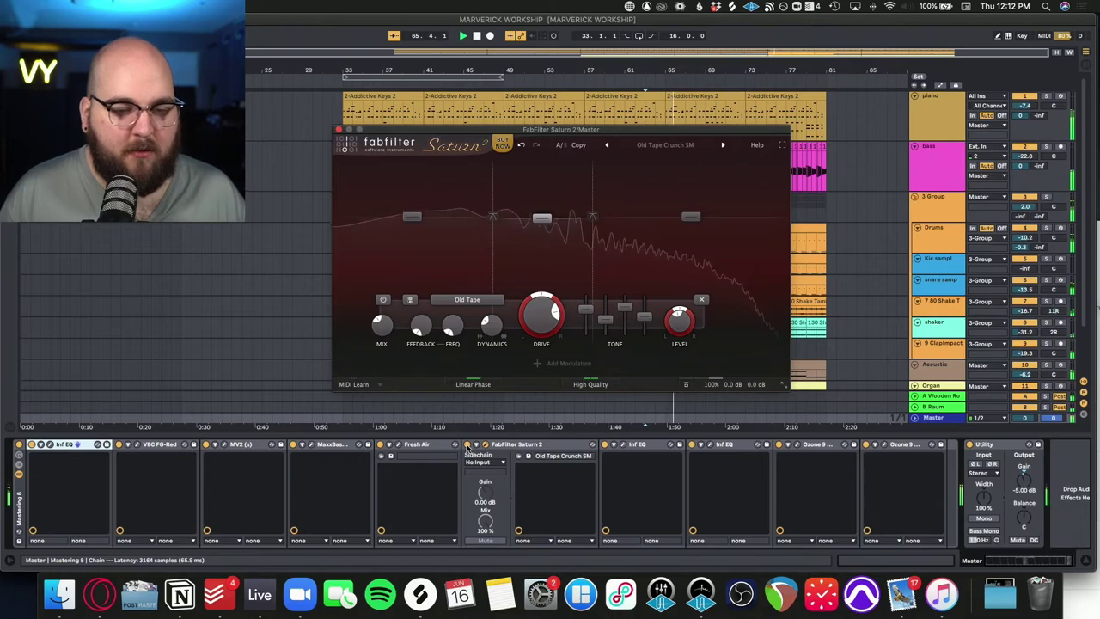
click(466, 447)
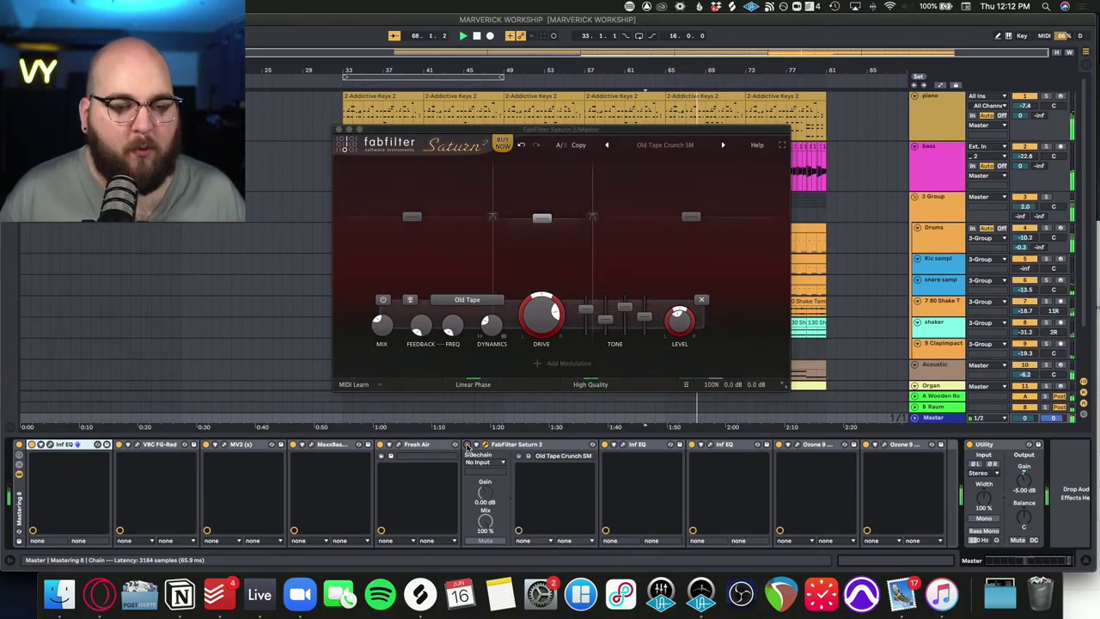
click(466, 445)
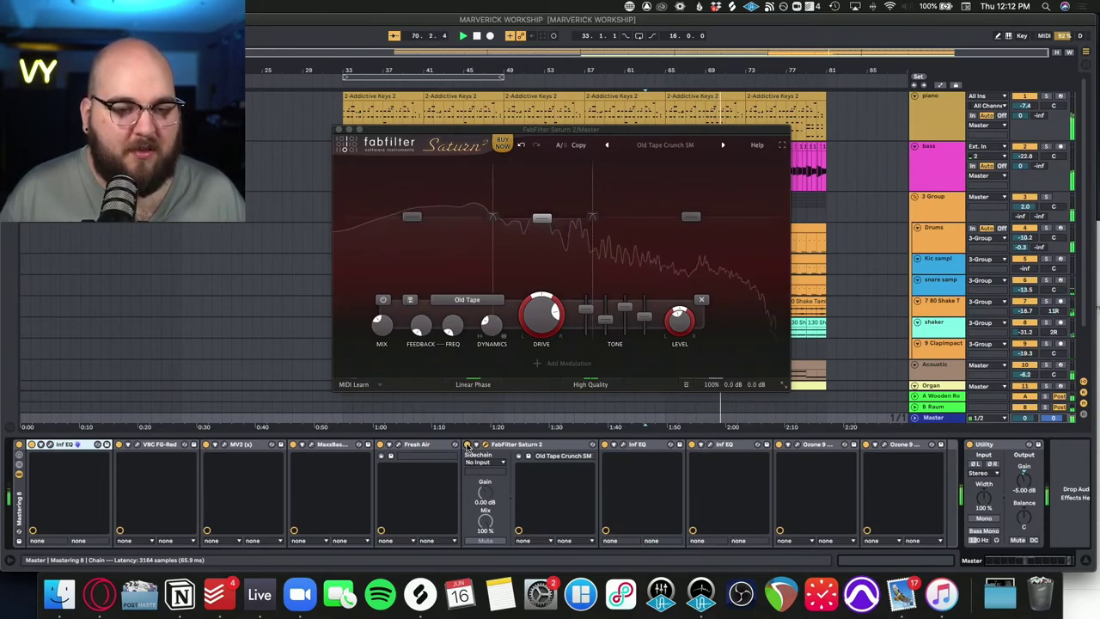
Replace the Saturn window with the master's first Infinity EQ window, centred over the arrangement
click(339, 133)
key(super+alt+p)
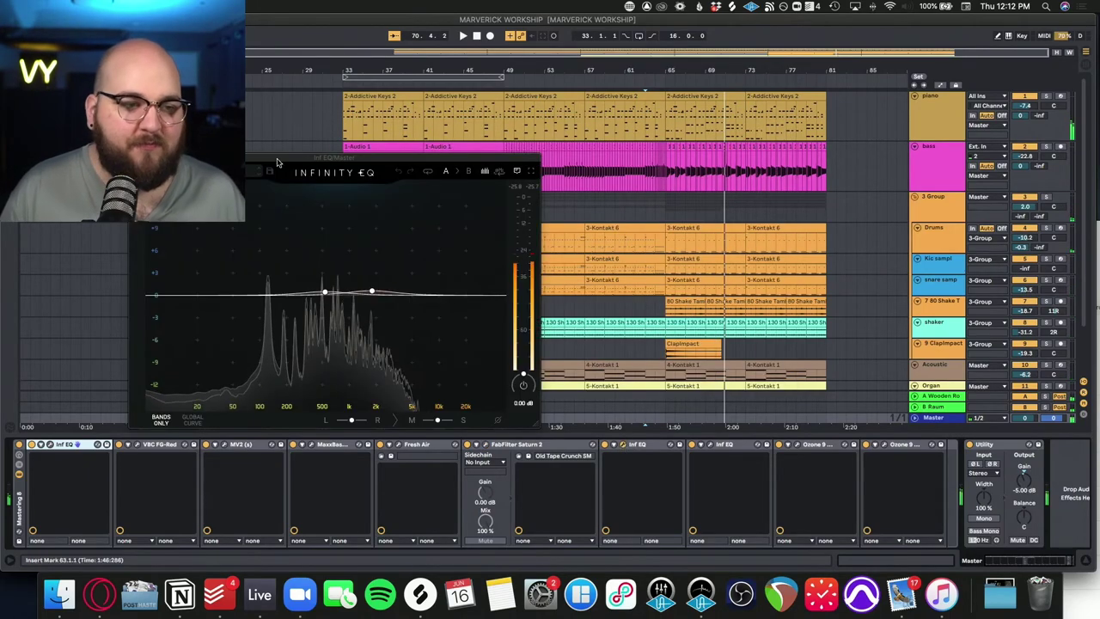
drag(277, 162, 493, 117)
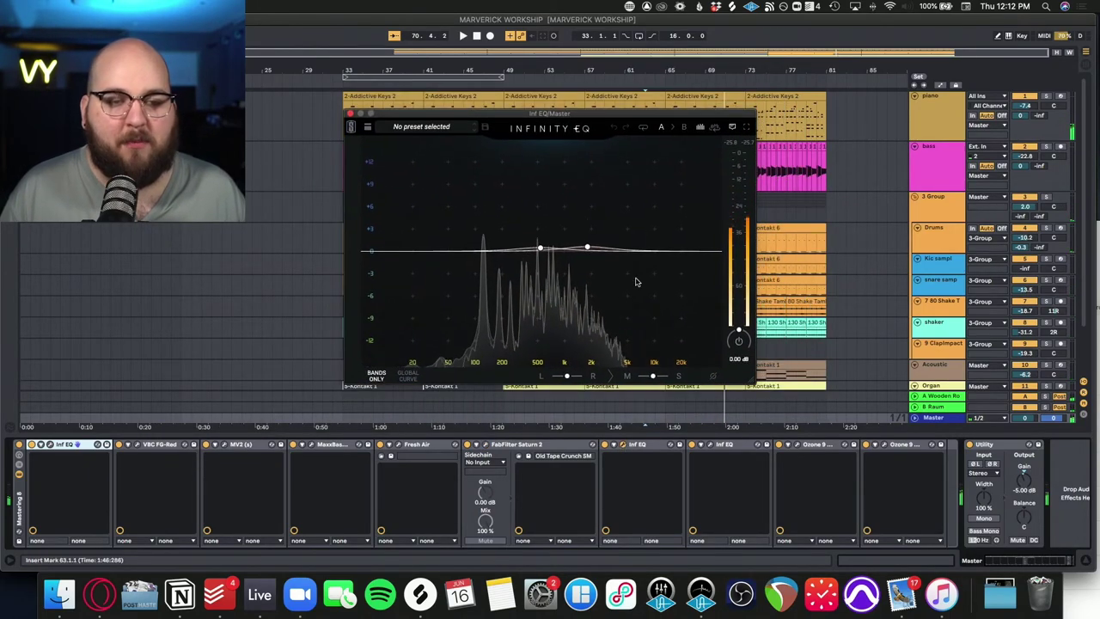
click(350, 113)
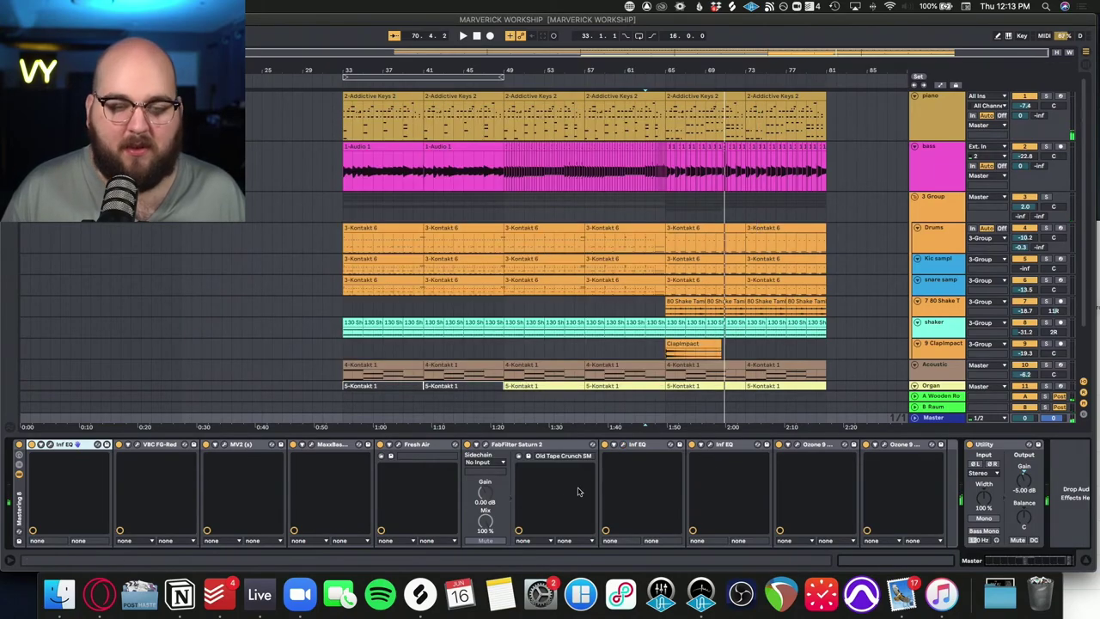
click(711, 444)
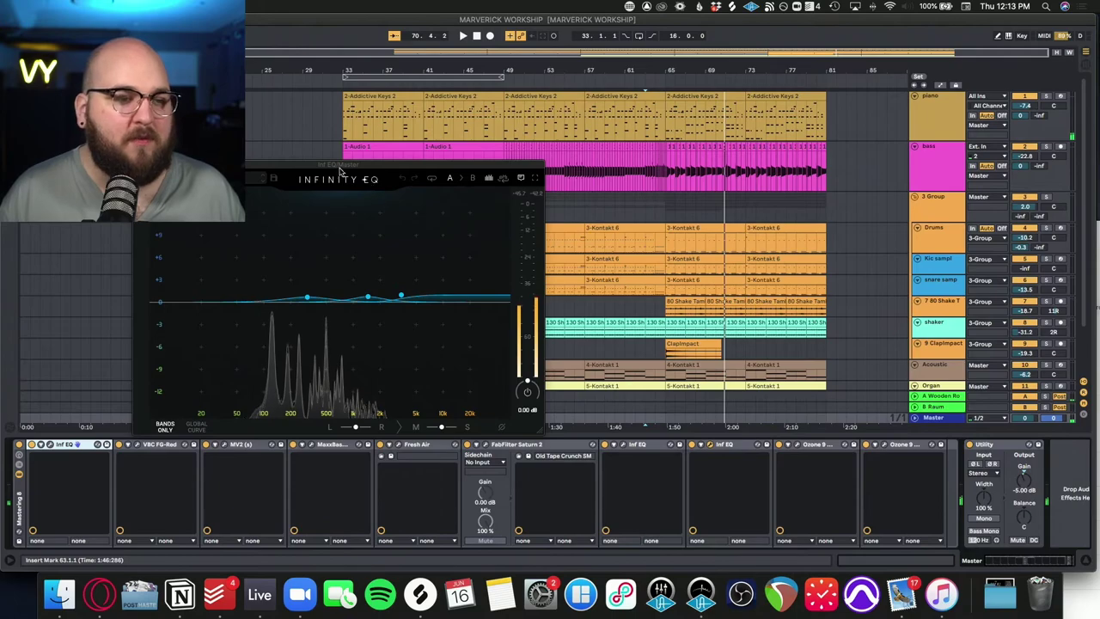
drag(340, 172, 595, 134)
With the song playing, select the Infinity EQ's 3.40 kHz band, then close the EQ window
mouse_move(650, 260)
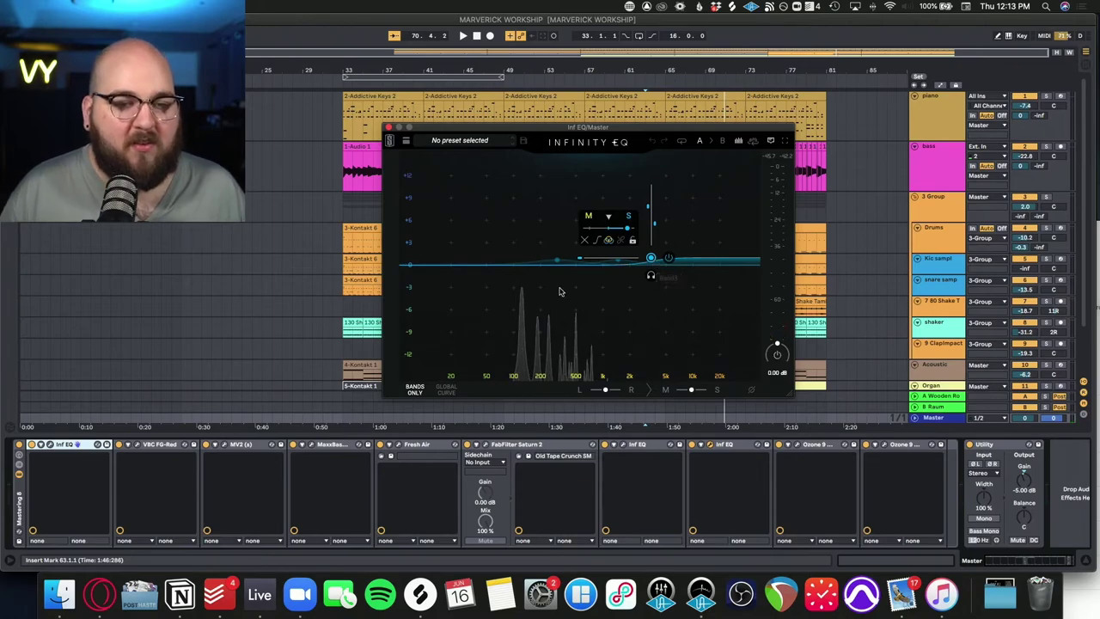
mouse_move(558, 267)
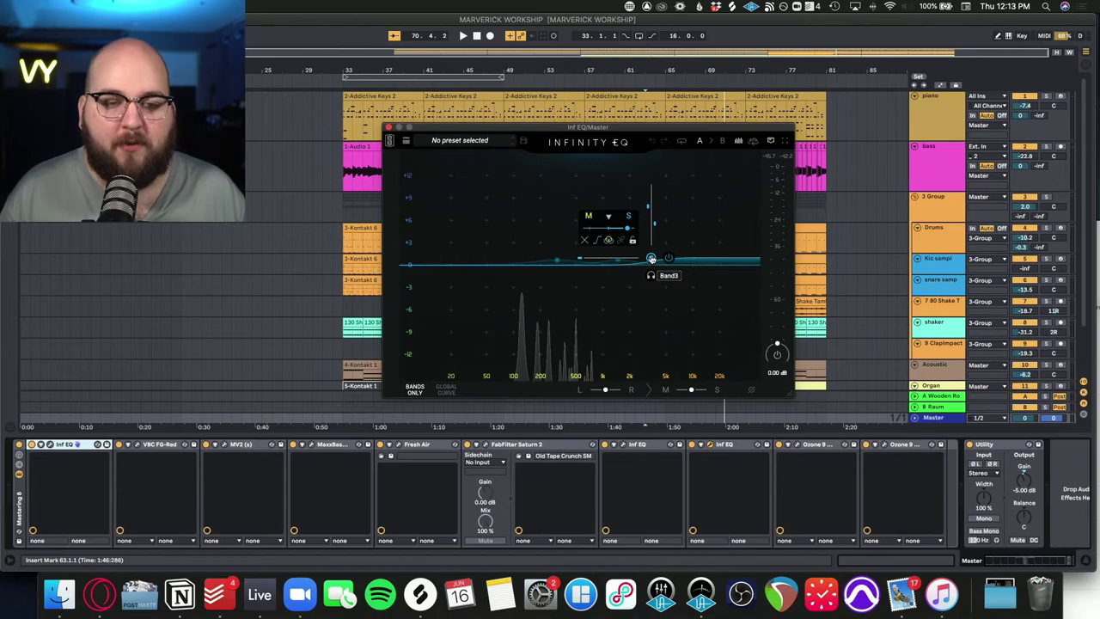
key(space)
click(650, 259)
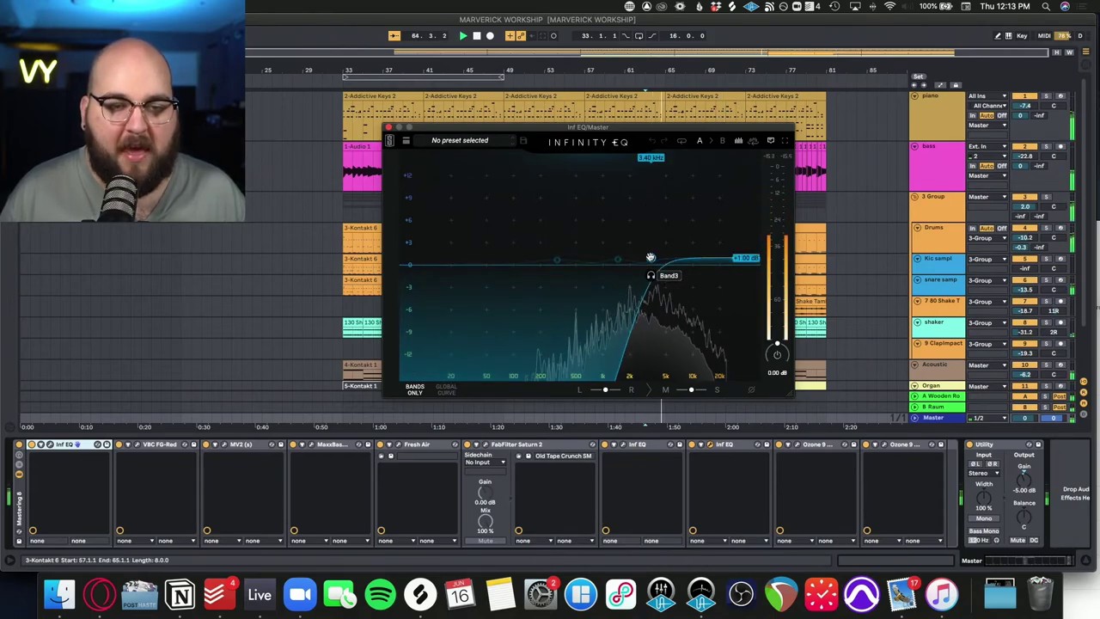
click(693, 449)
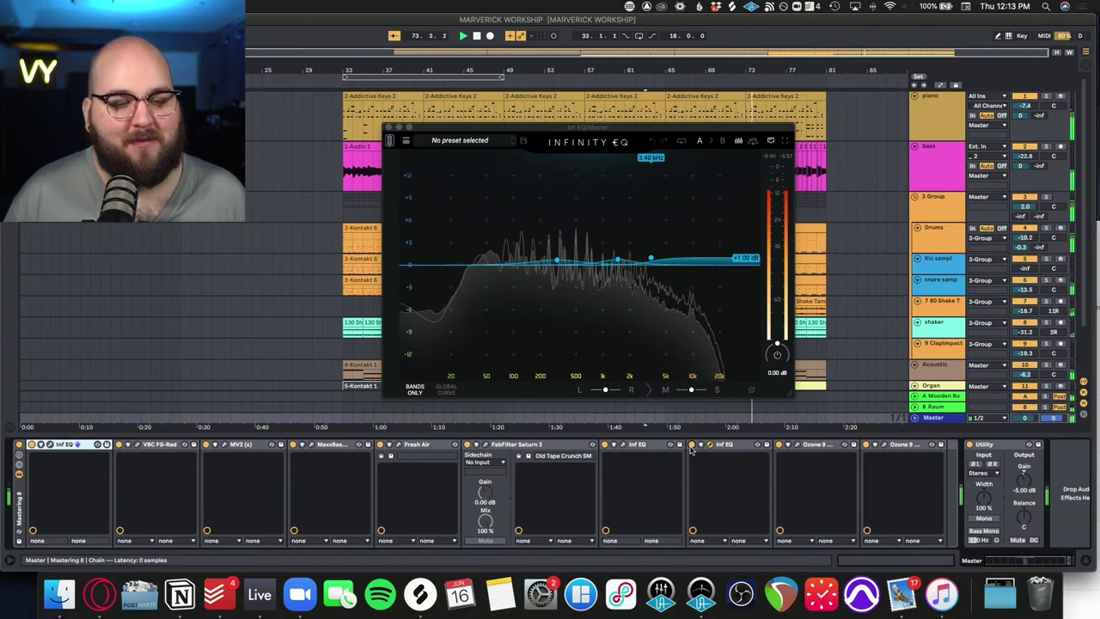
click(758, 446)
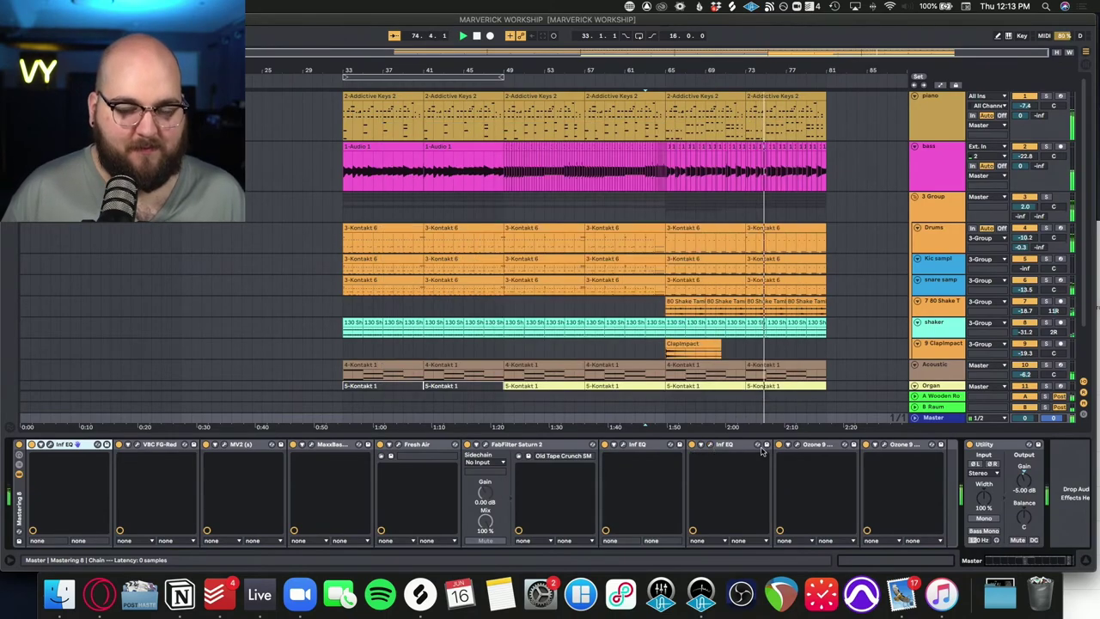
click(866, 449)
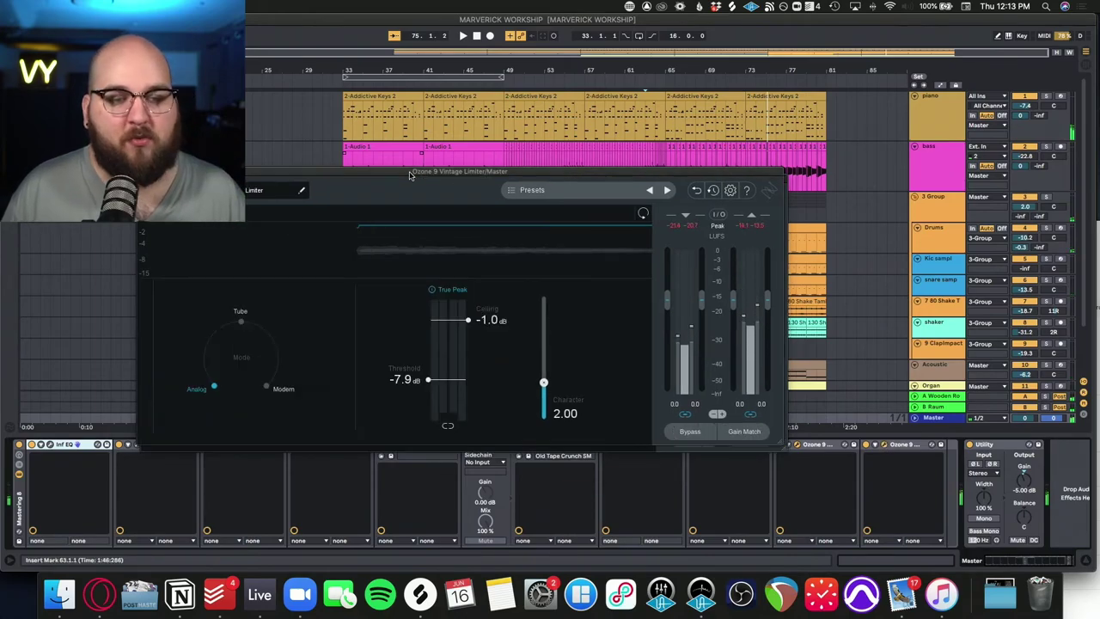
click(368, 180)
drag(369, 181, 274, 134)
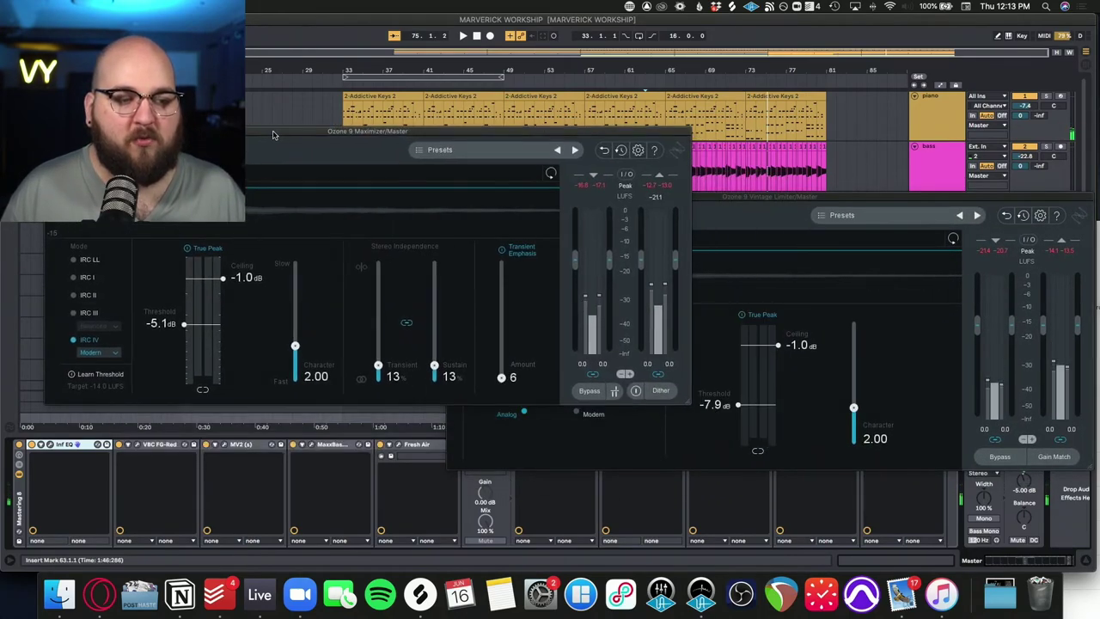
drag(740, 200, 605, 147)
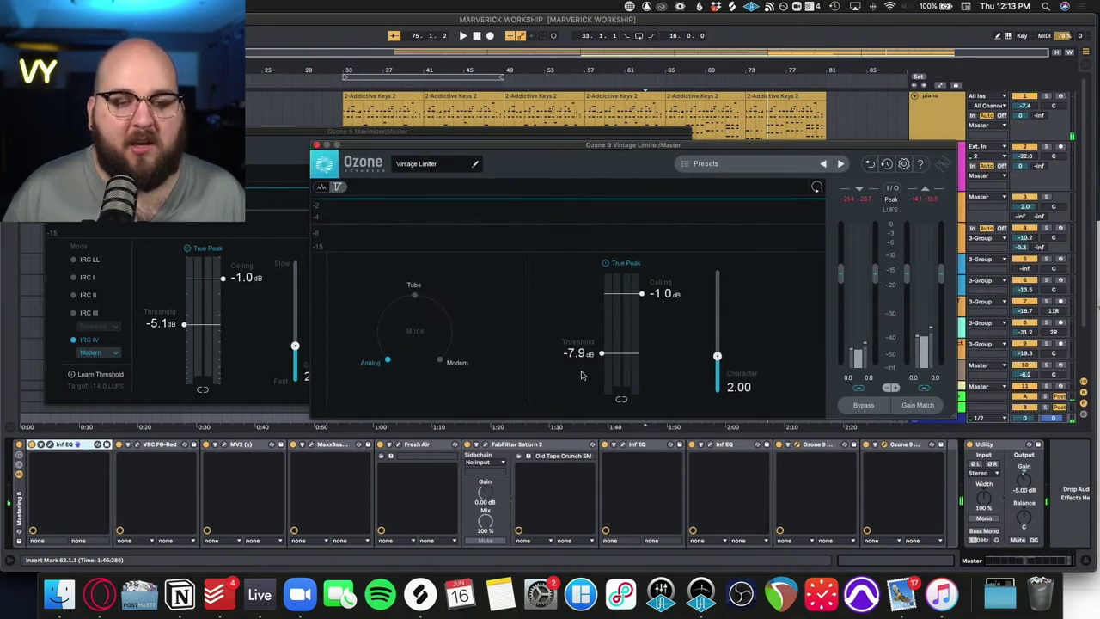
key(space)
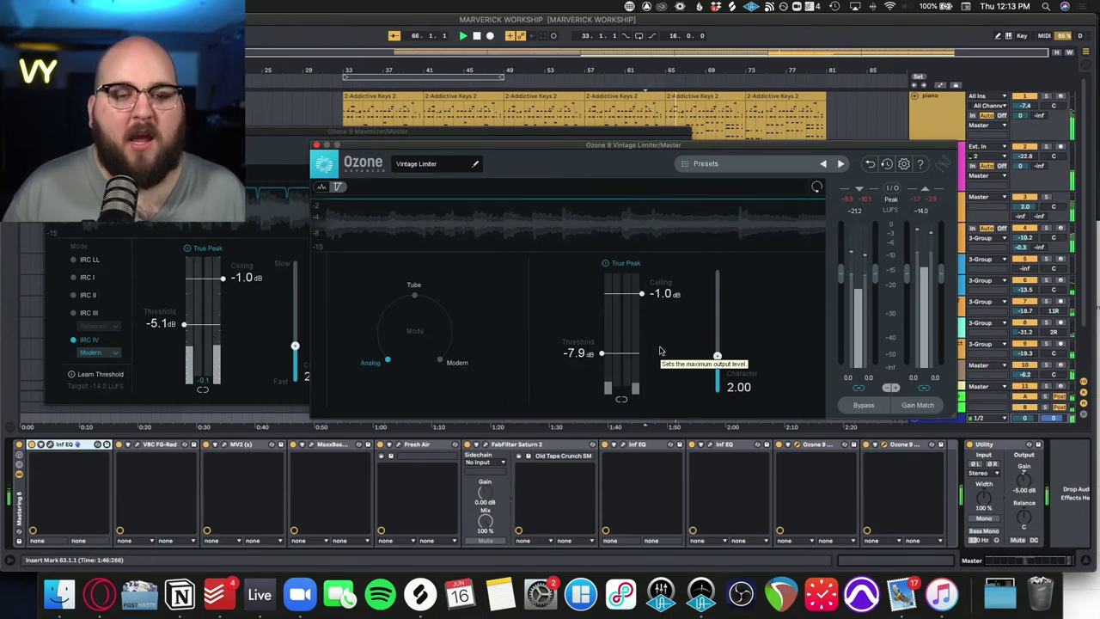
key(space)
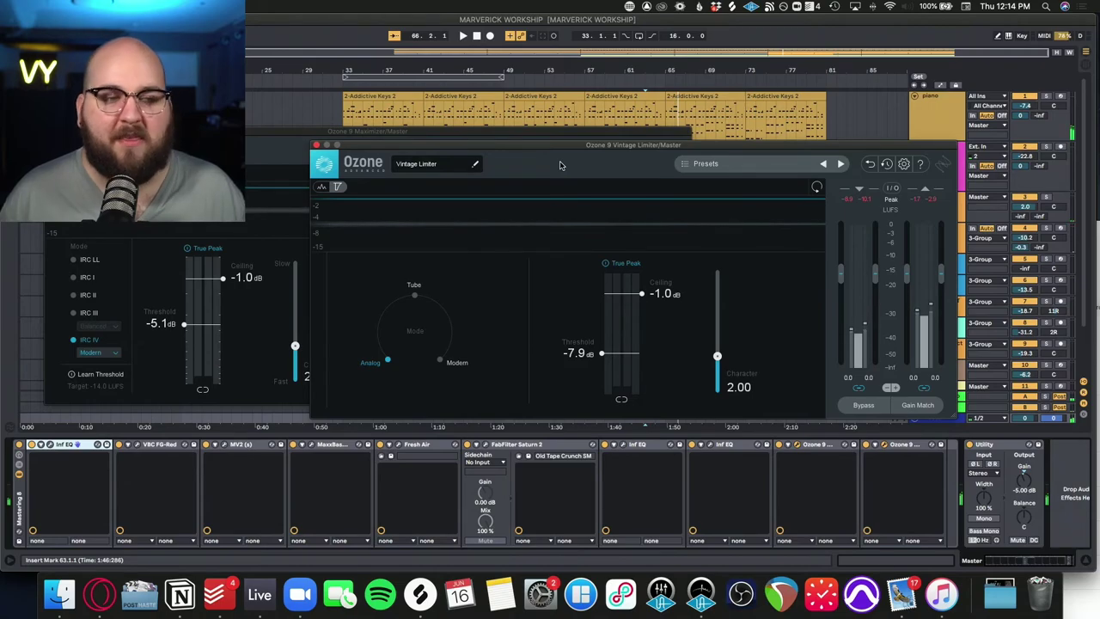
click(261, 138)
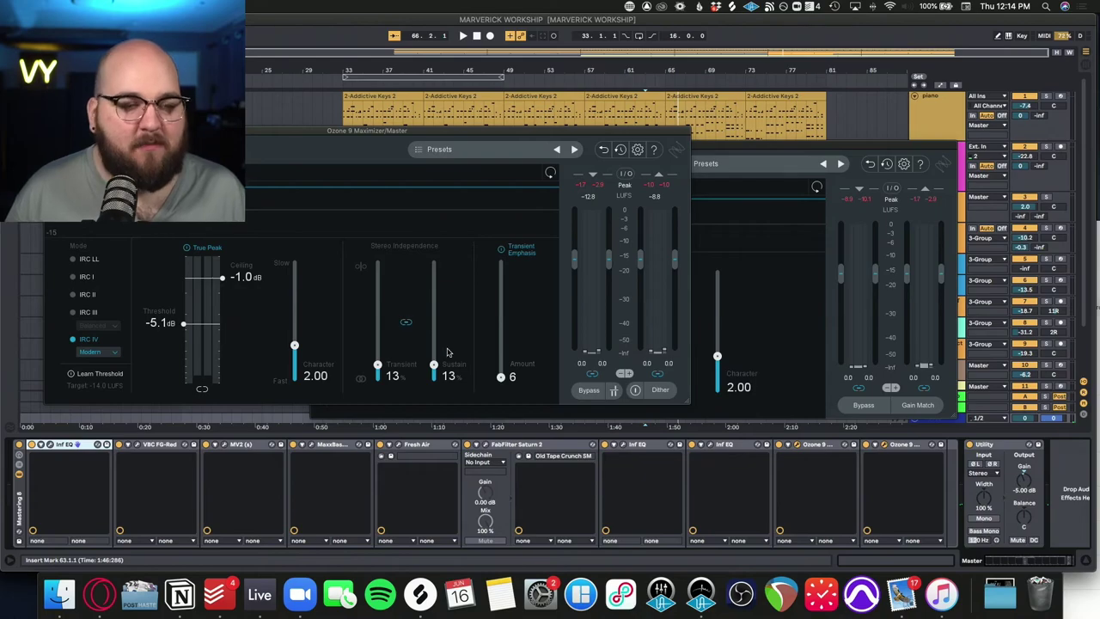
Hide the floating Ozone windows, give the arrangement full height, and reveal Slide Elec below Organ
key(super+alt+p)
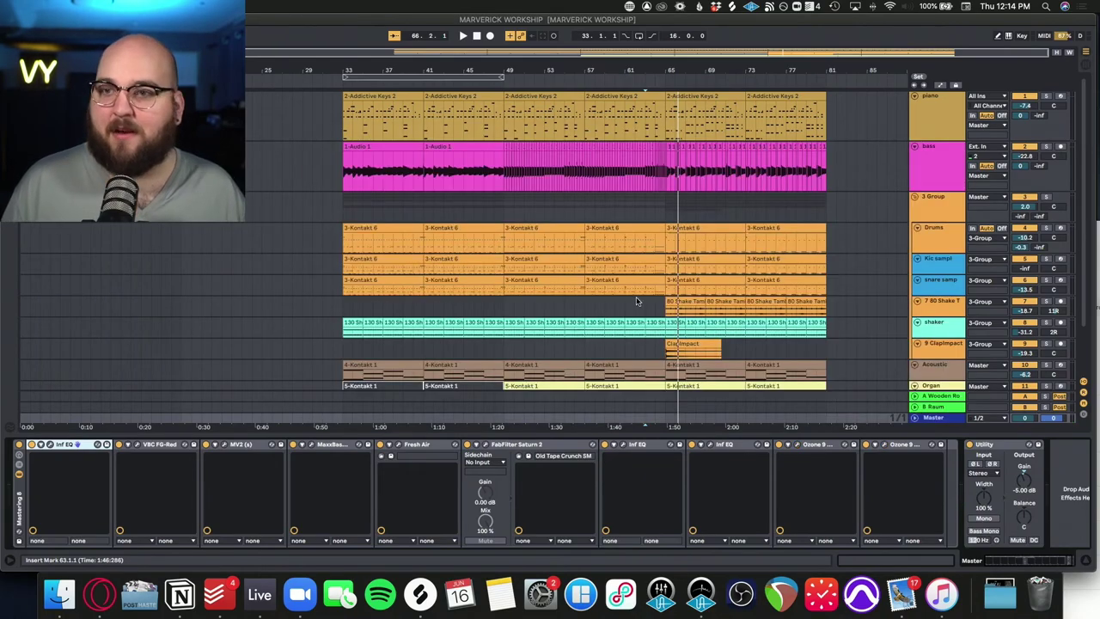
key(super+alt+l)
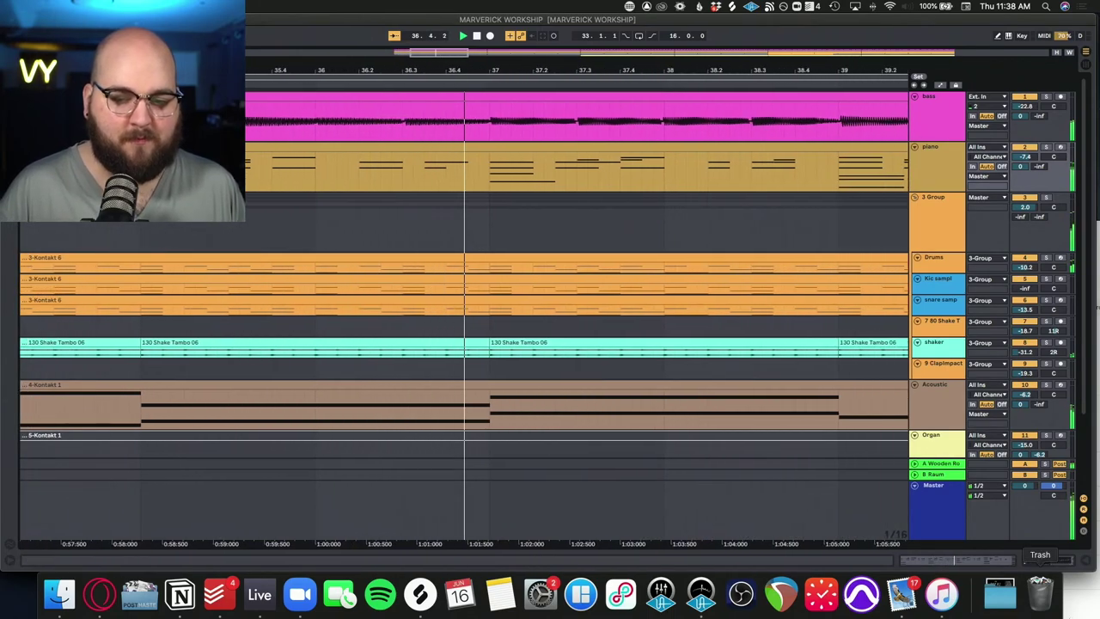
click(916, 486)
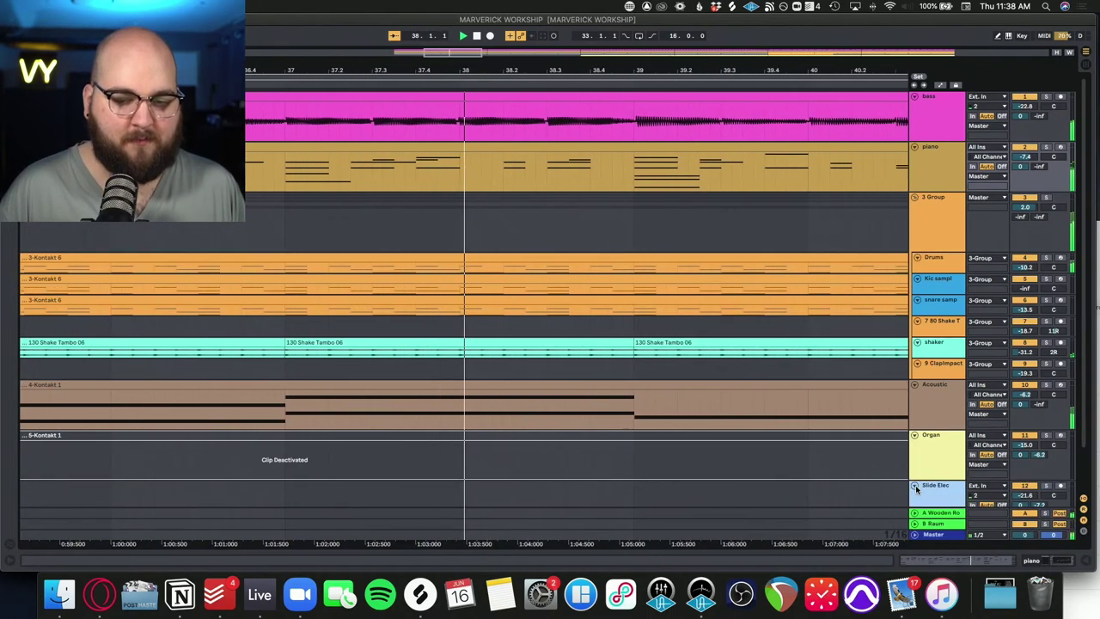